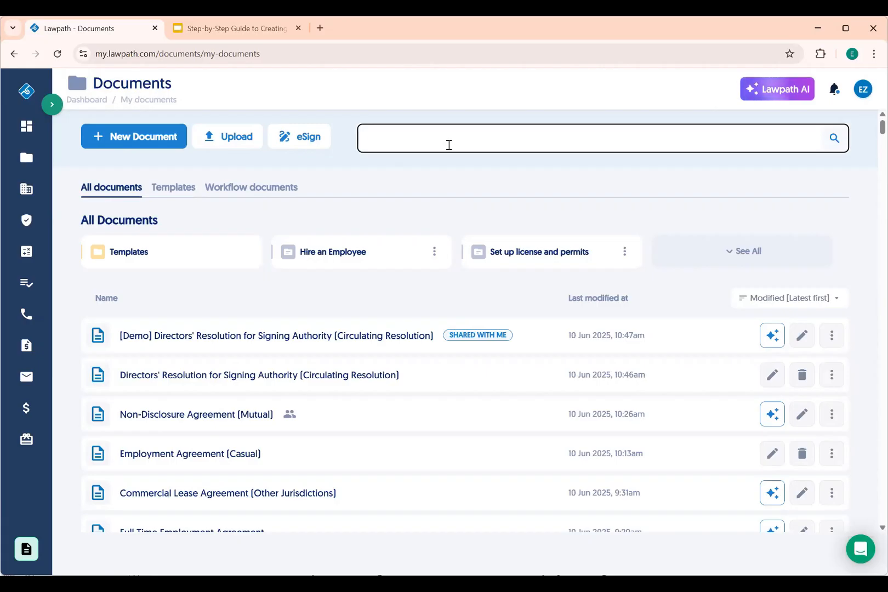
Search 'non-disclosure' and create a new document from the Non-Disclosure Agreement (Mutual) template
text(non)
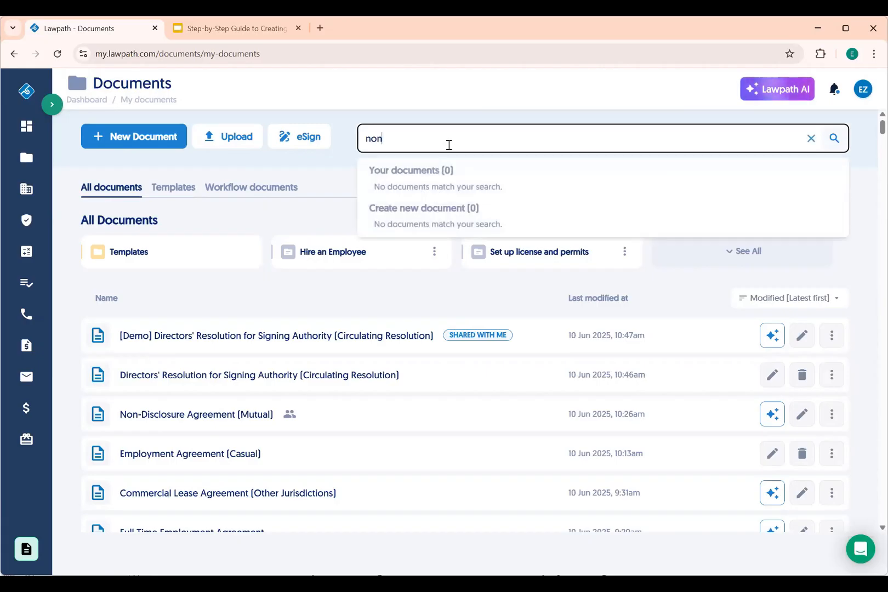
text(-disclosure)
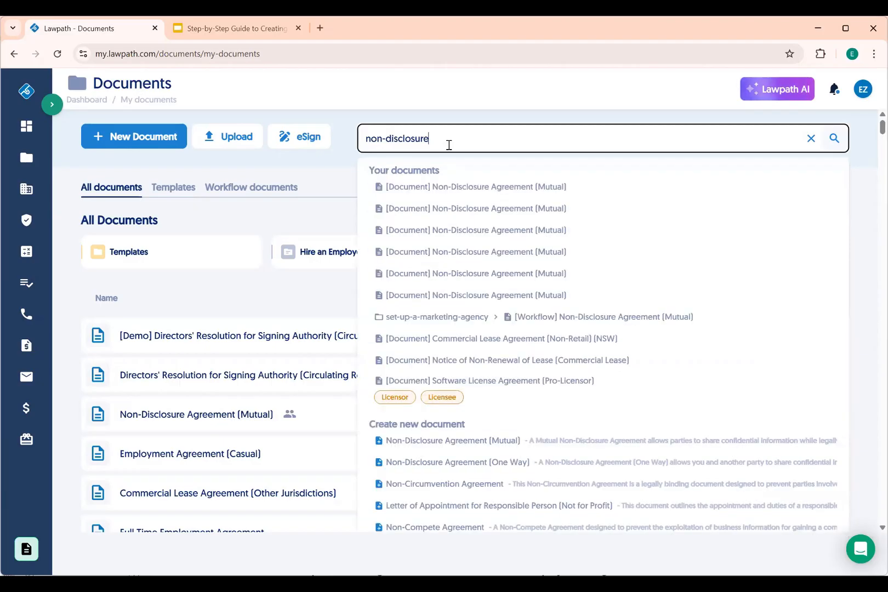
click(480, 447)
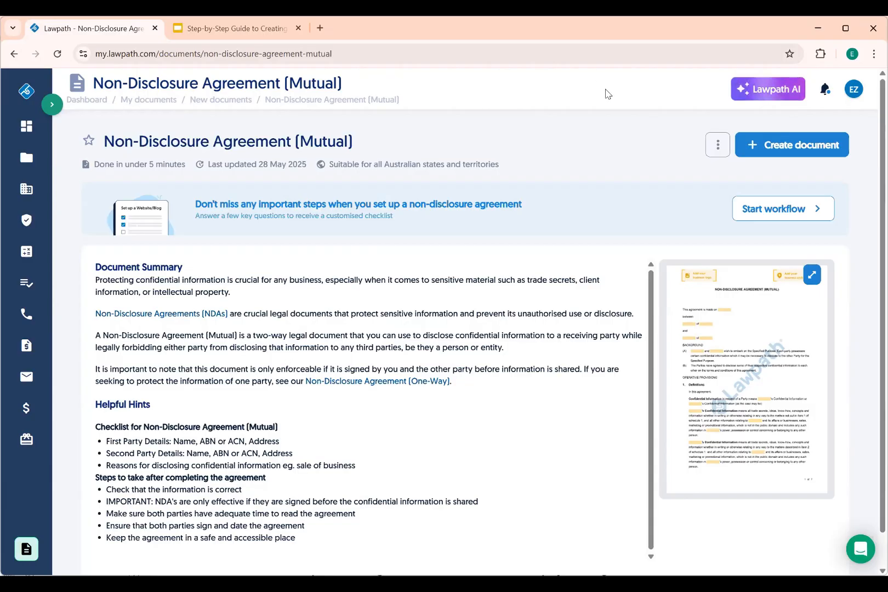
click(801, 144)
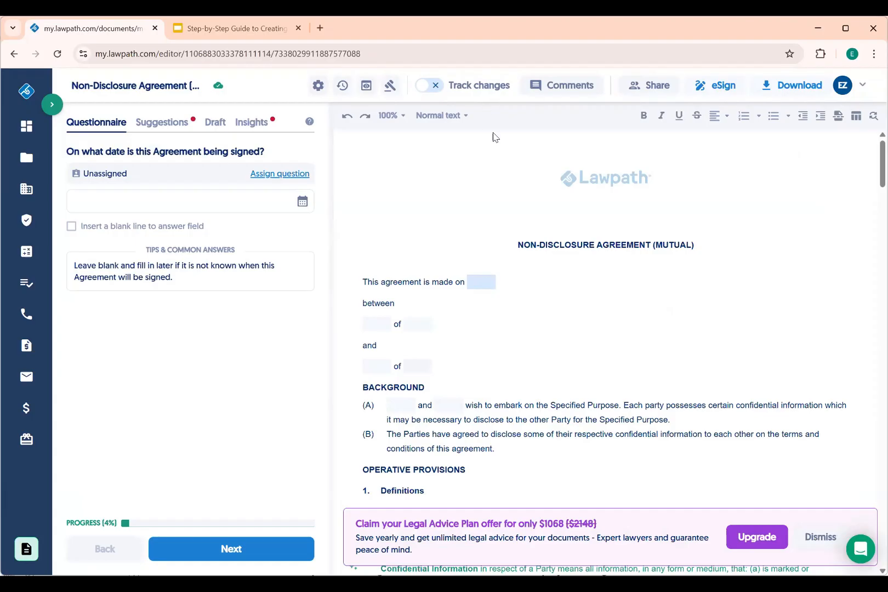
Set the signing date to 10 Jun 2025 and name the first party Business Pty Ltd
click(168, 201)
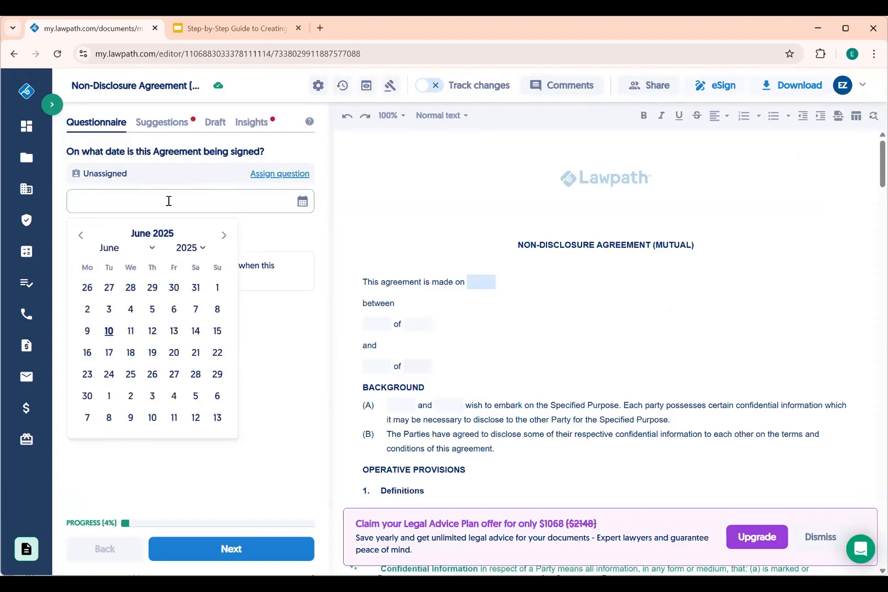
click(109, 331)
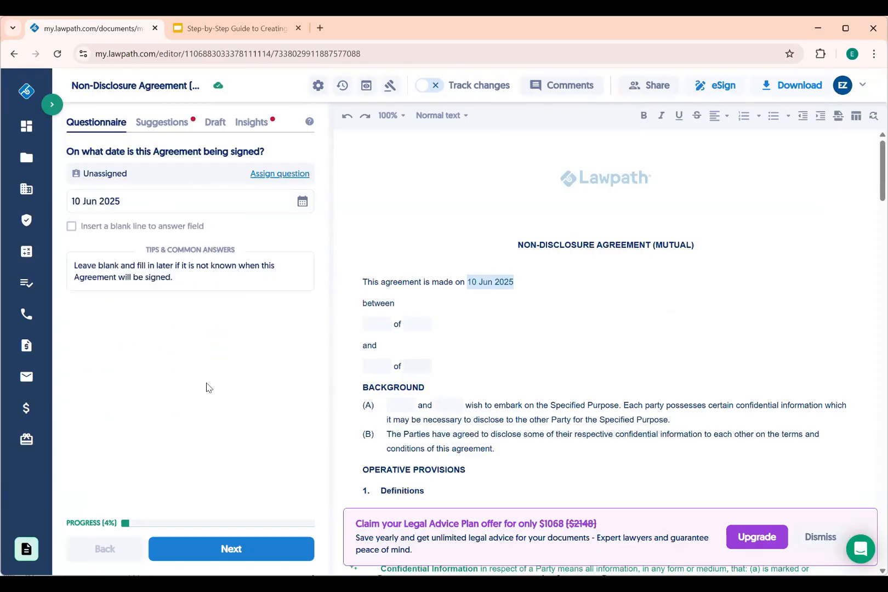
click(207, 557)
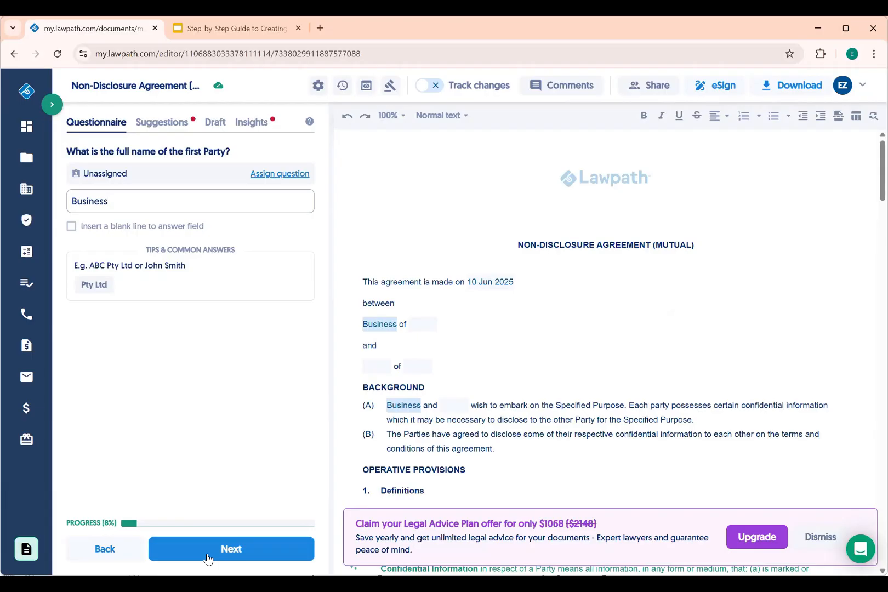
click(102, 283)
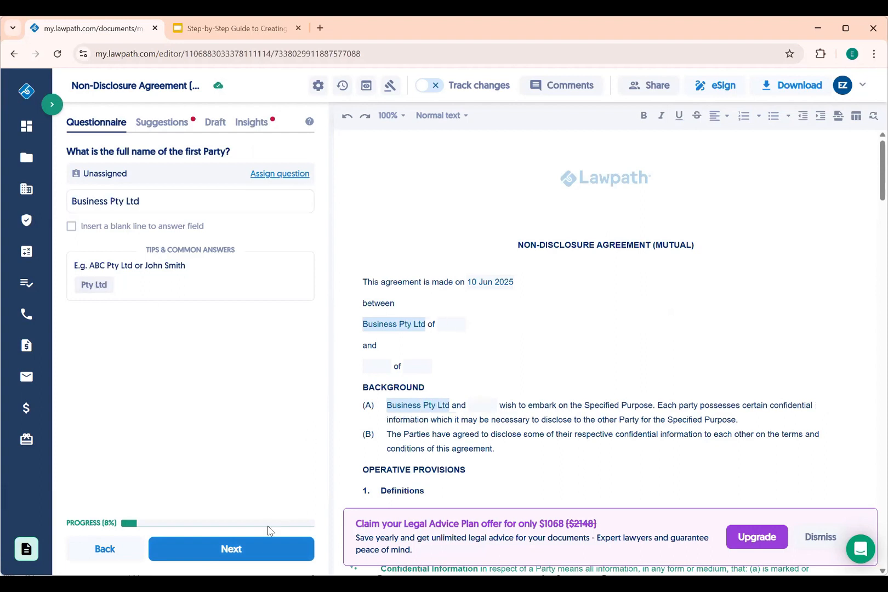
click(247, 557)
Mark the first party as a company with a sole director who is also company secretary
click(97, 171)
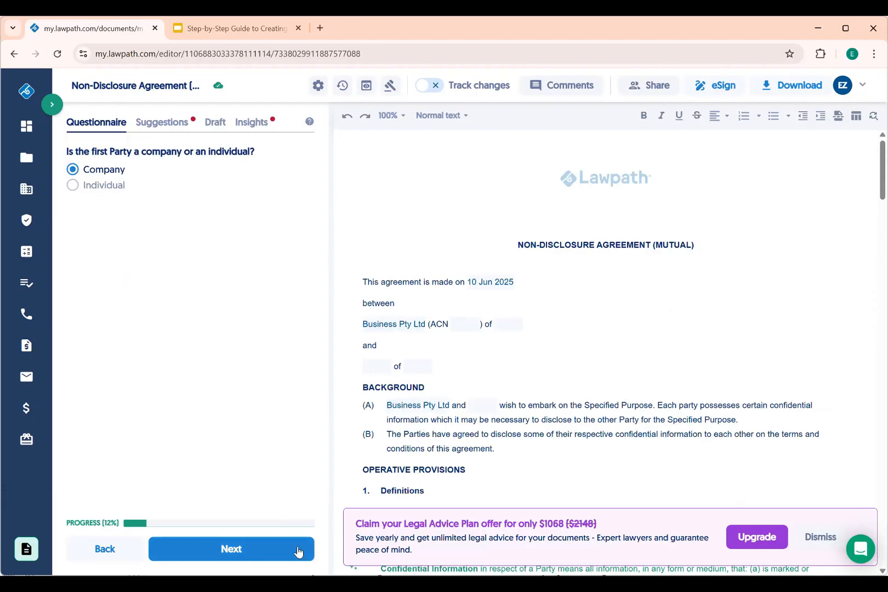
click(231, 549)
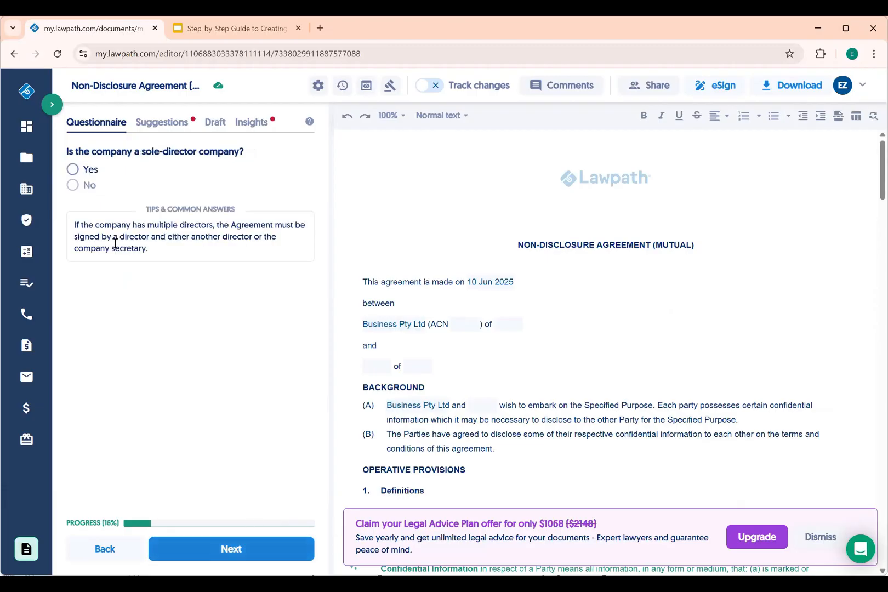
click(77, 184)
click(72, 169)
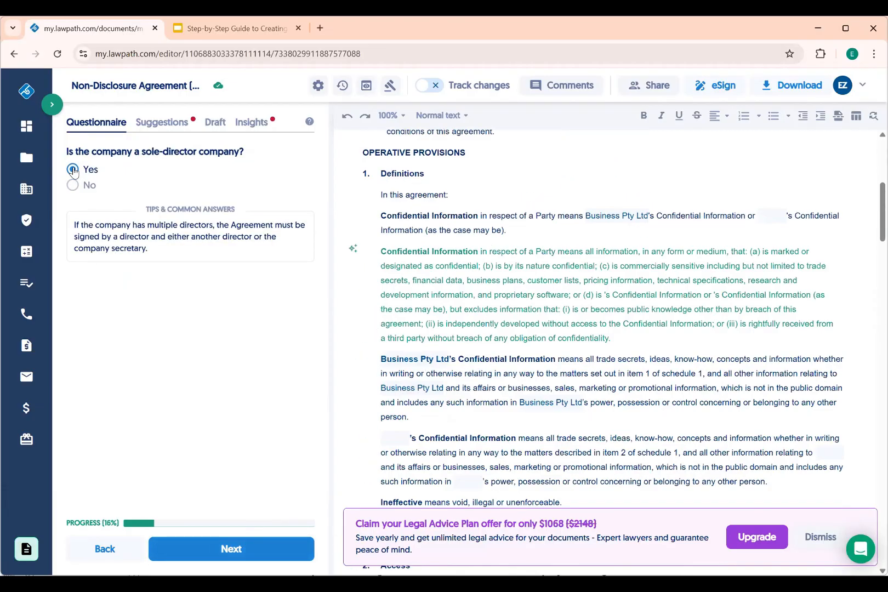
click(73, 185)
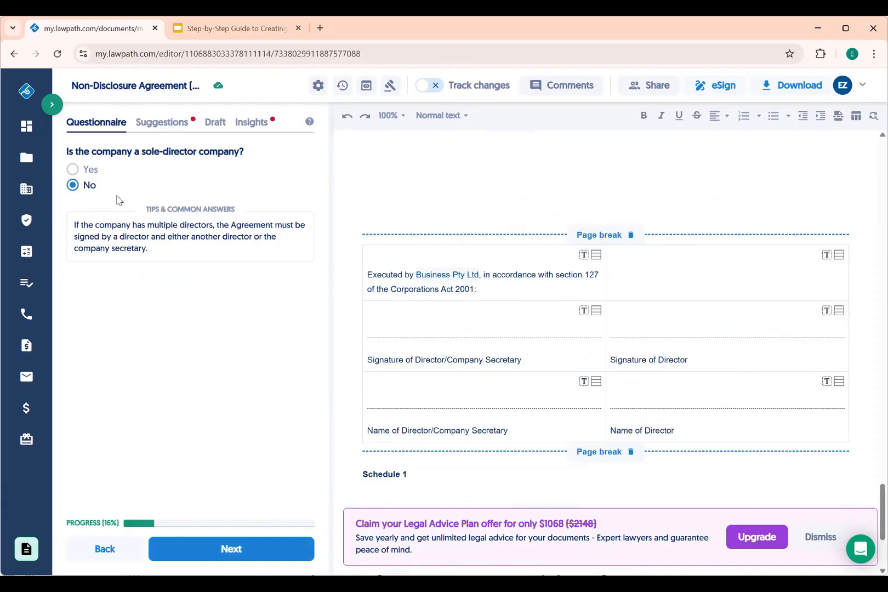
click(71, 170)
click(205, 550)
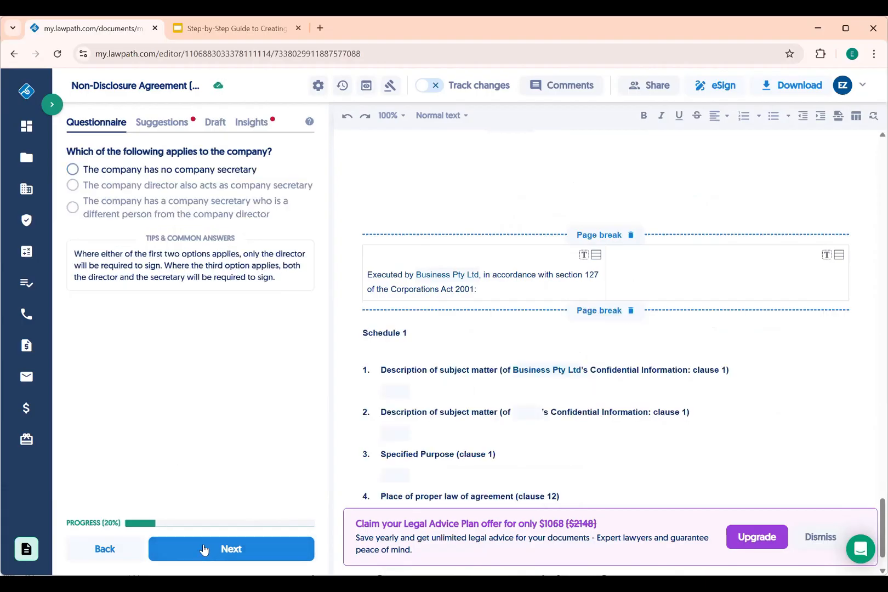
click(105, 185)
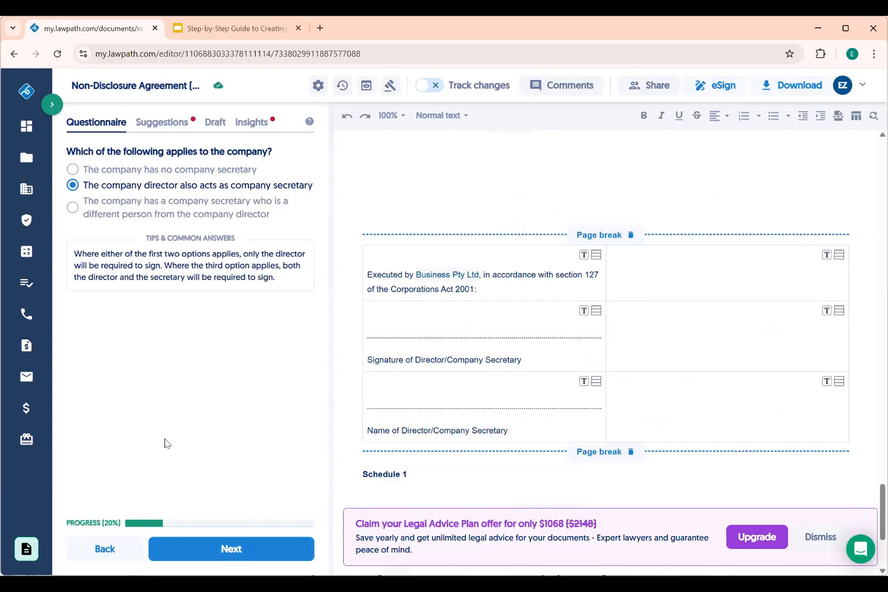
click(221, 548)
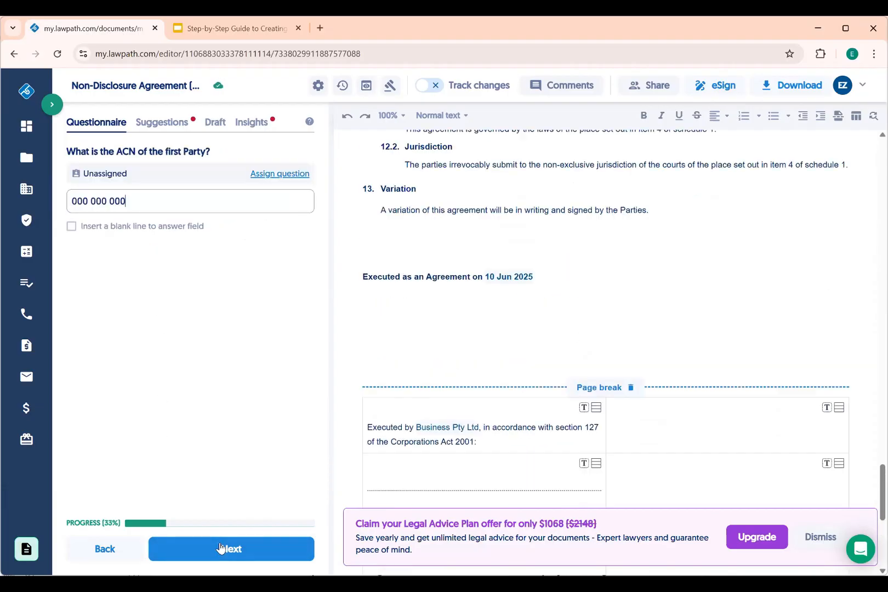
click(233, 549)
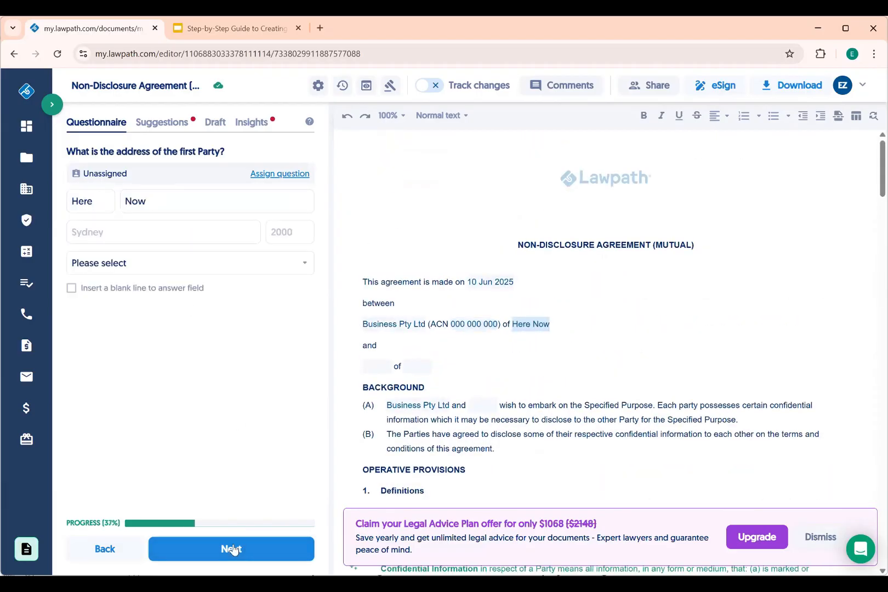
double_click(99, 200)
key(Tab)
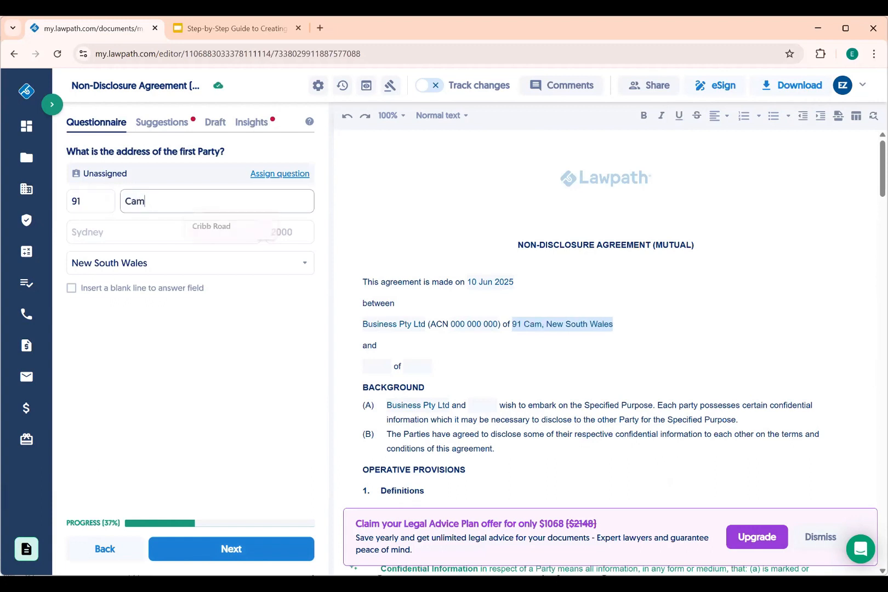
key(Tab)
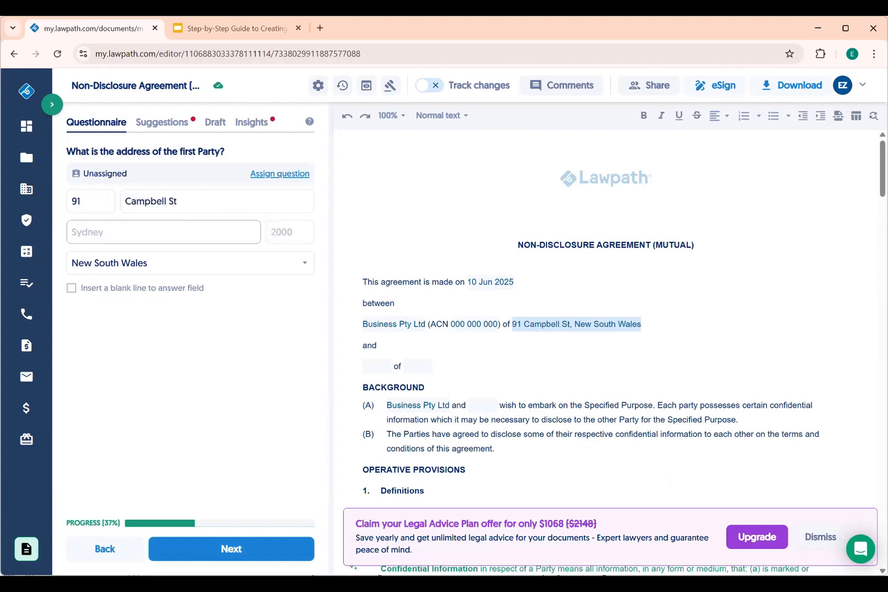
key(Tab)
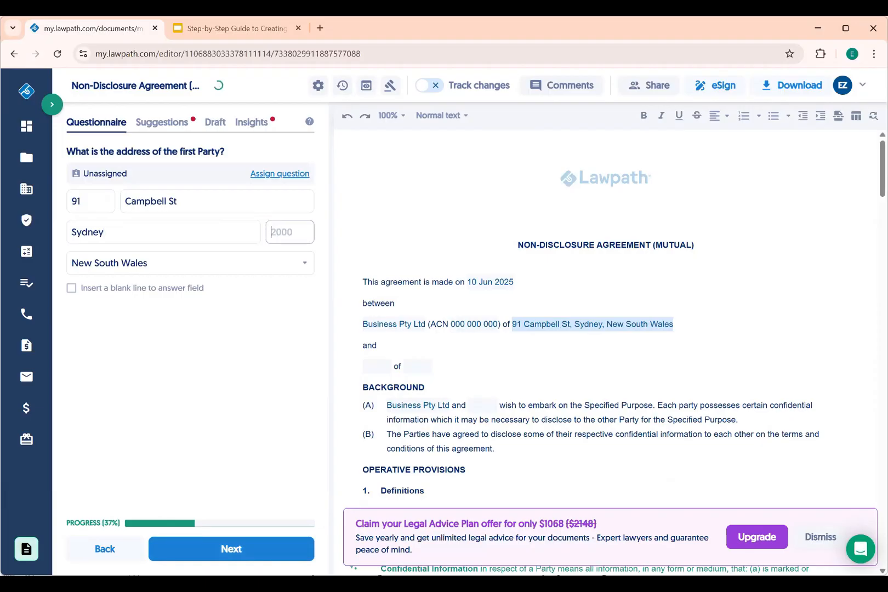
click(237, 548)
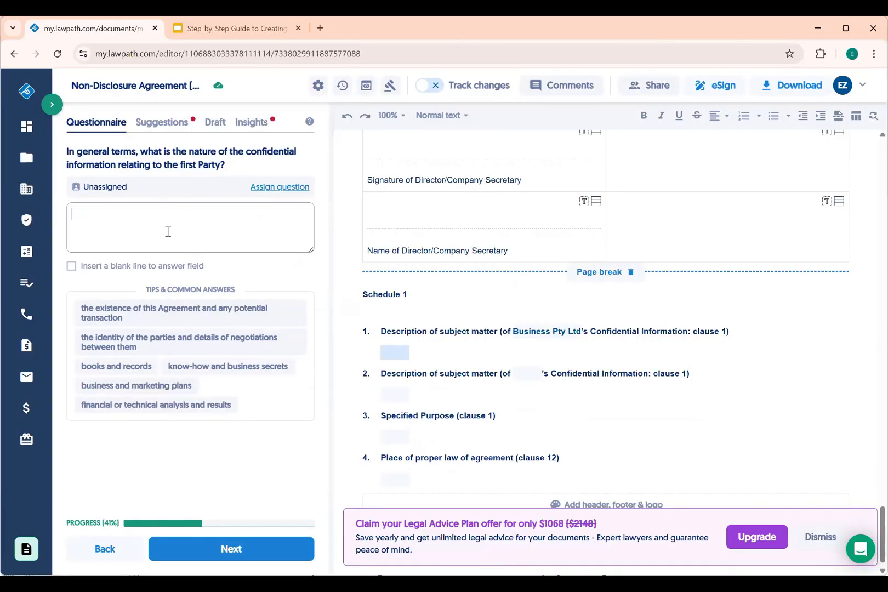
Add the Agreement's existence, the parties' identity and negotiations, and books and records as confidential information
click(190, 317)
click(134, 232)
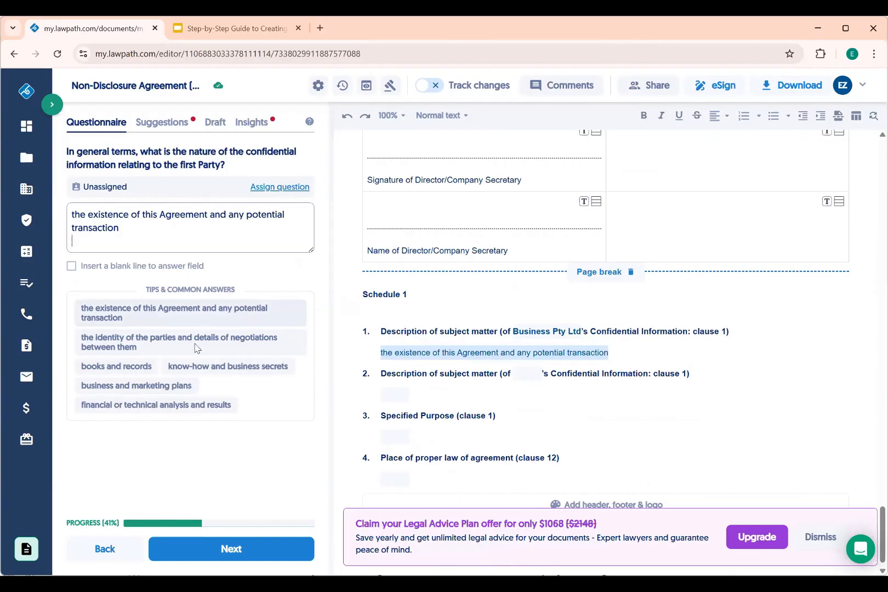
click(175, 350)
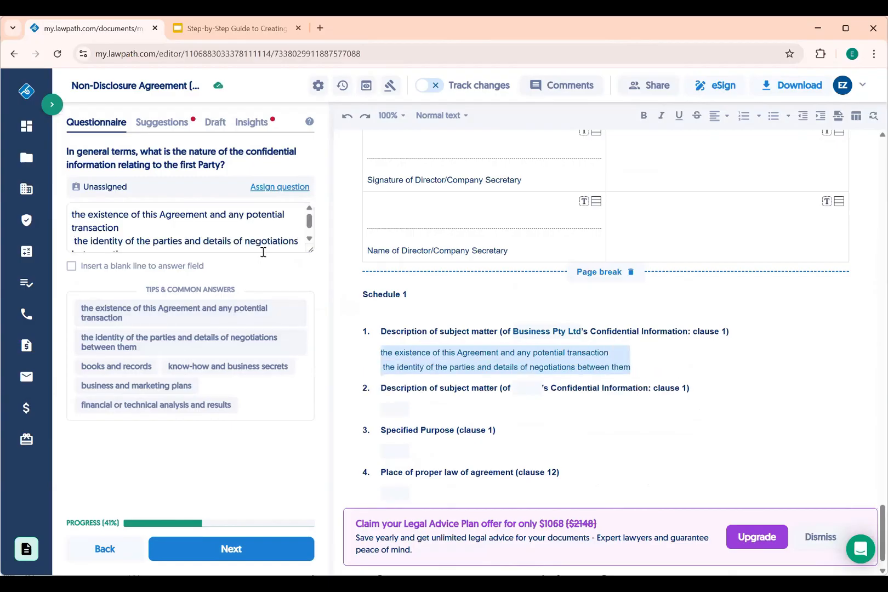
scroll(221, 240, down, 1)
click(186, 239)
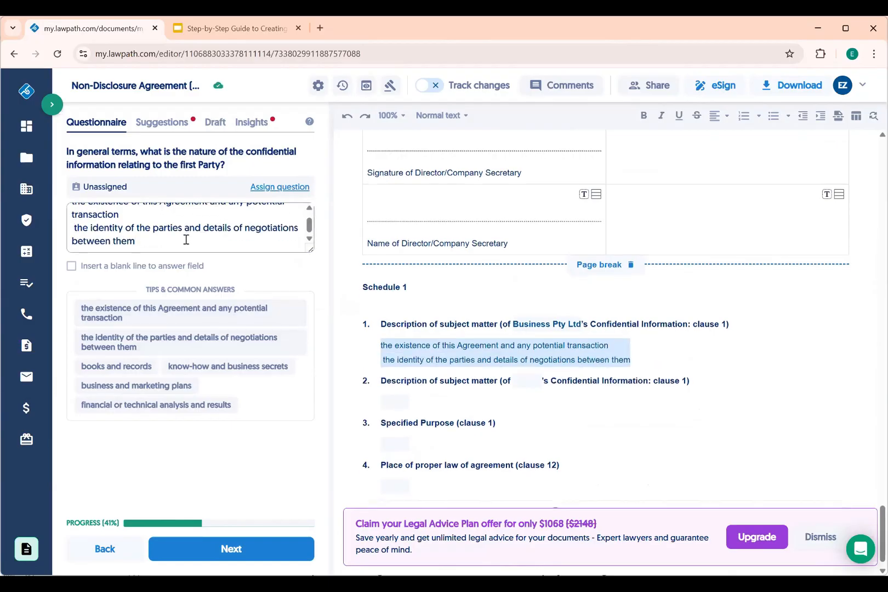
click(129, 367)
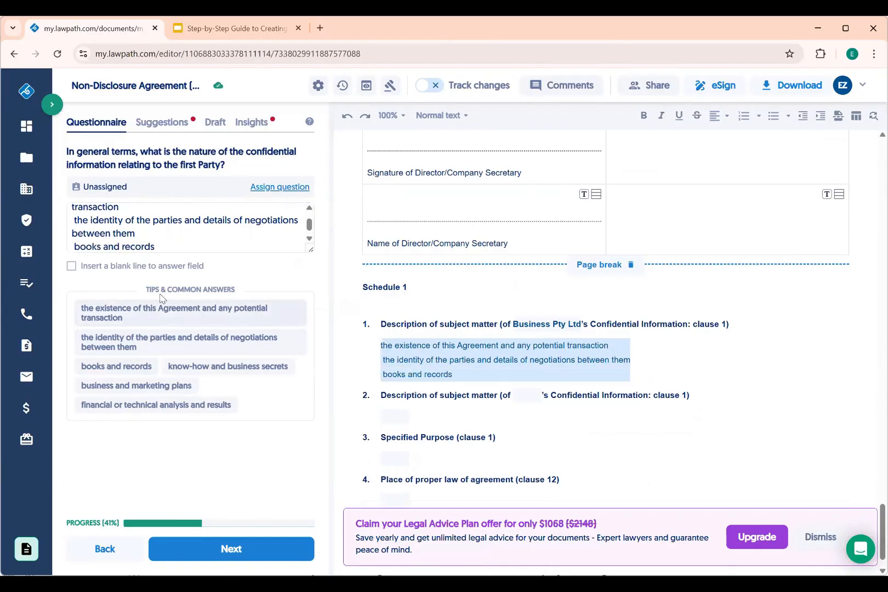
click(174, 247)
Append a new line: 'regarding the joint venture agreement between the two parties.'
text(;)
key(Return)
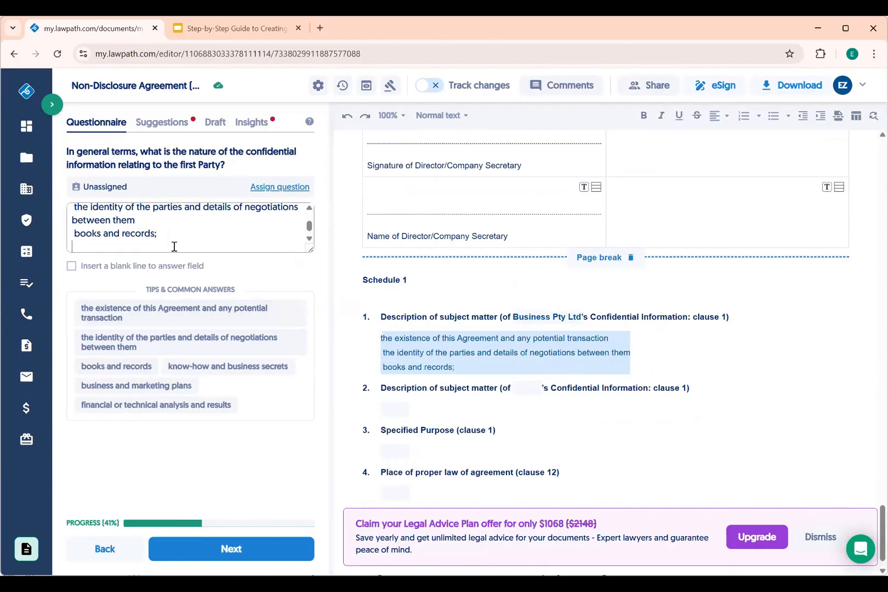
text(regarding the)
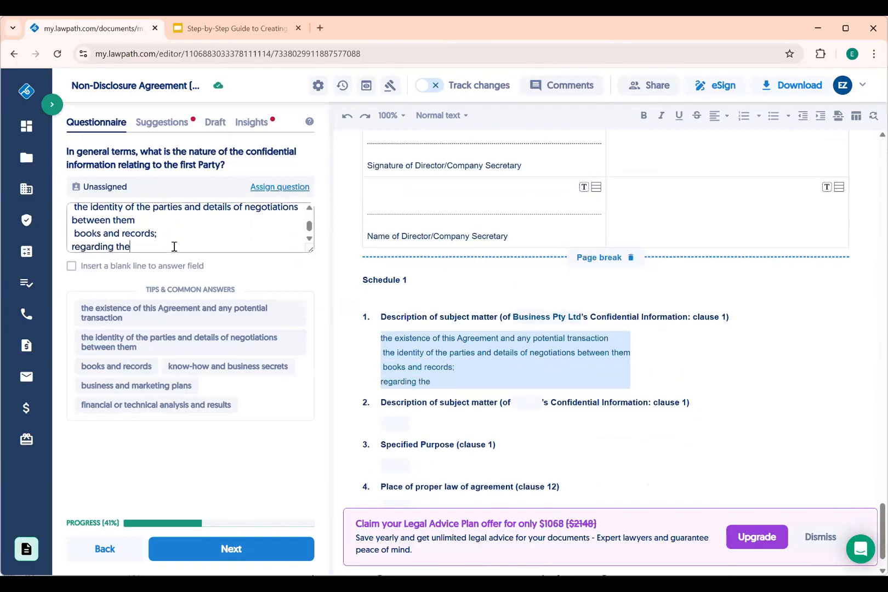
text( joint venture agreeem)
key(BackSpace)
key(BackSpace)
text(ment between the )
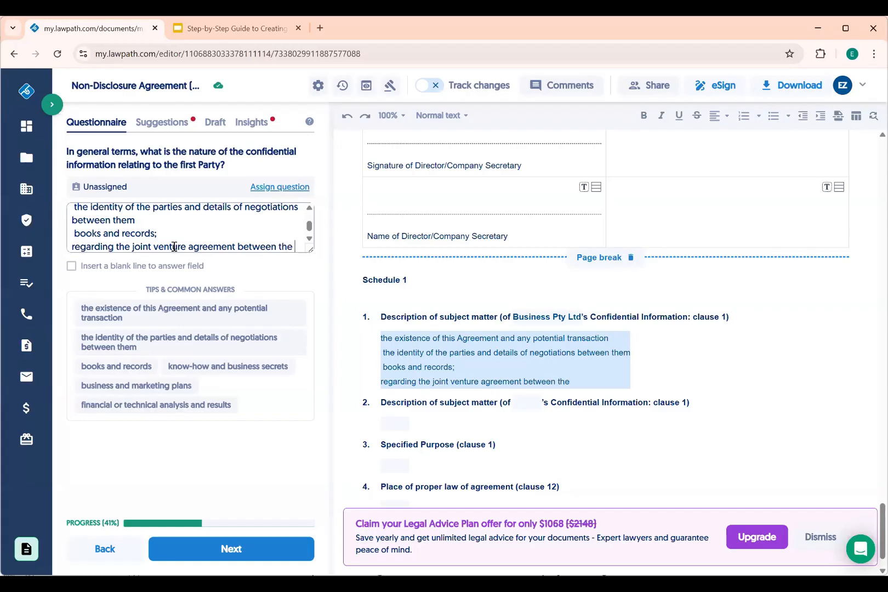
text(two parties.)
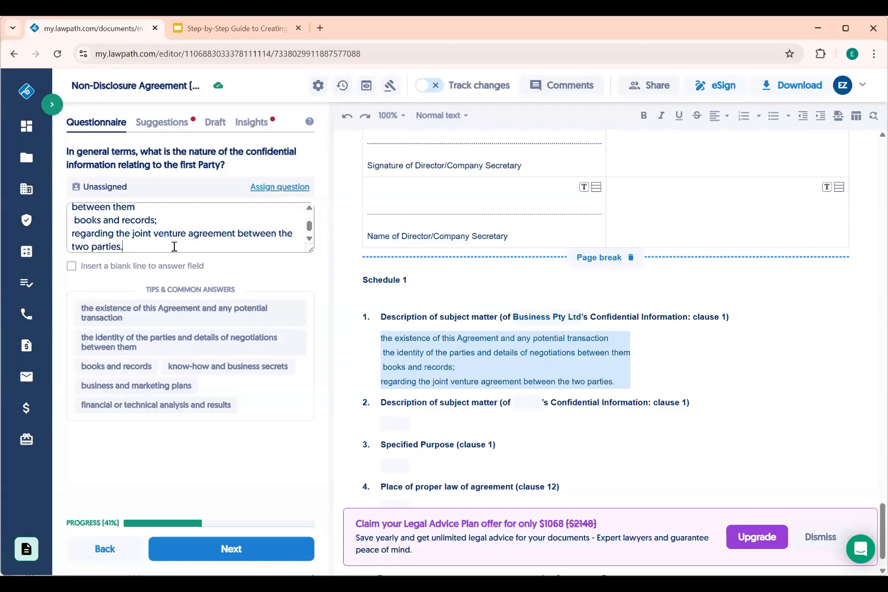
click(210, 554)
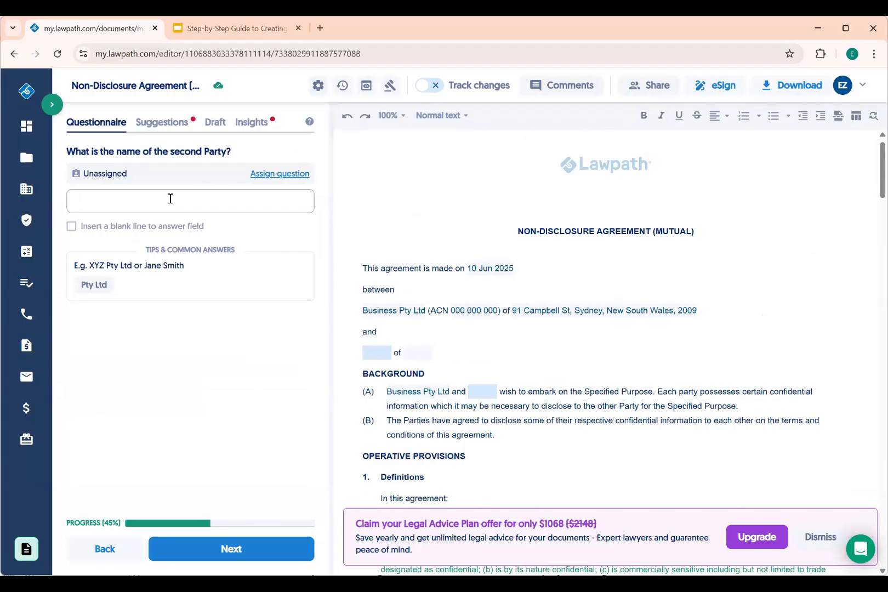
Name the second party Lawpath Operations Pty Ltd, a company with several directors
text(Lawpath Operations)
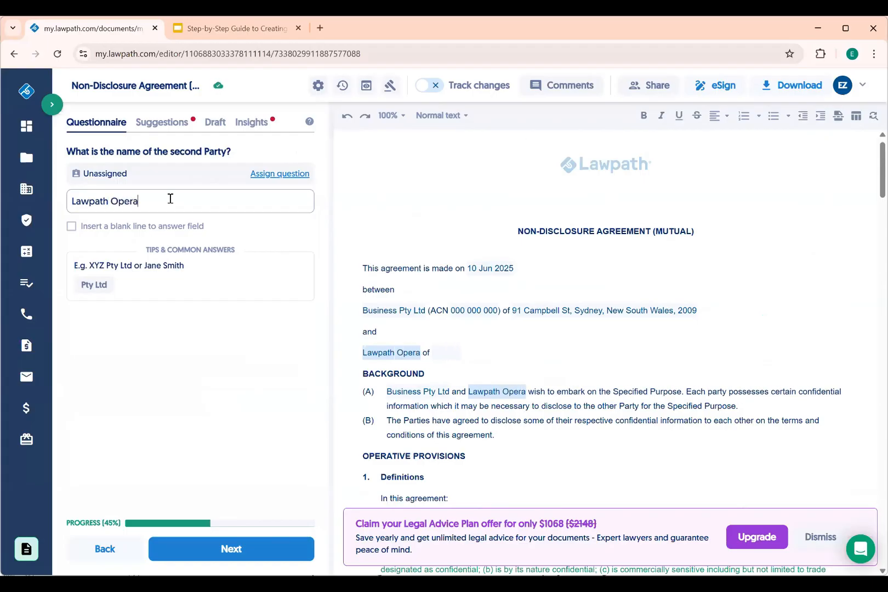
click(93, 284)
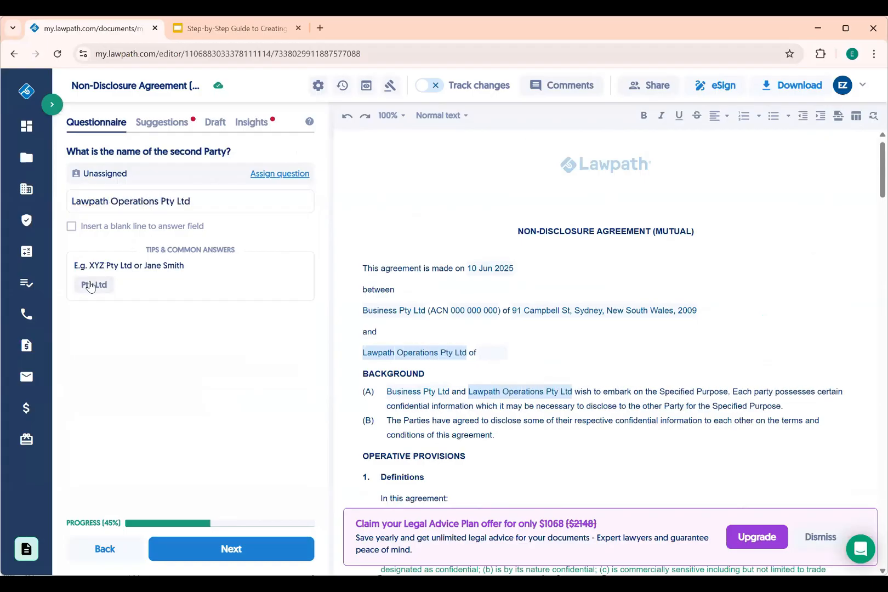
click(244, 550)
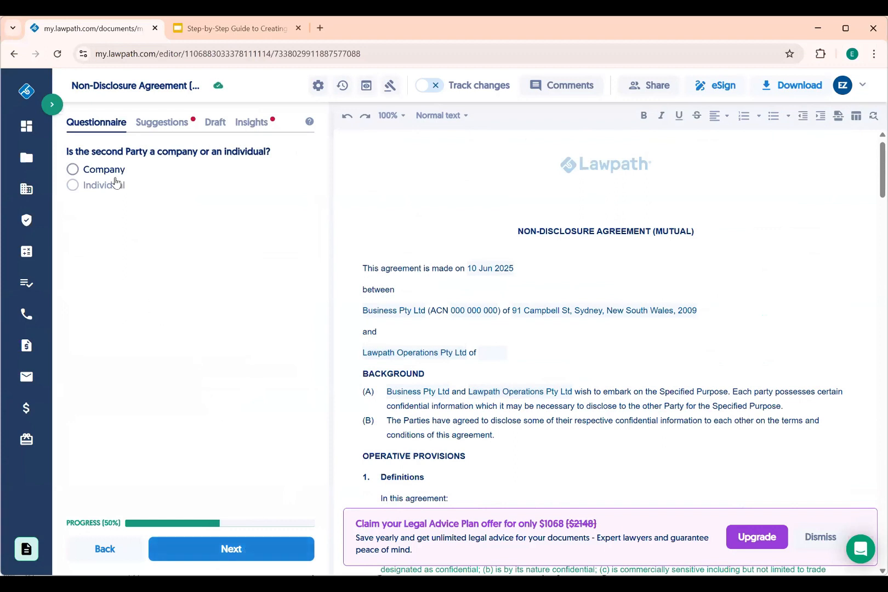
click(73, 171)
click(227, 545)
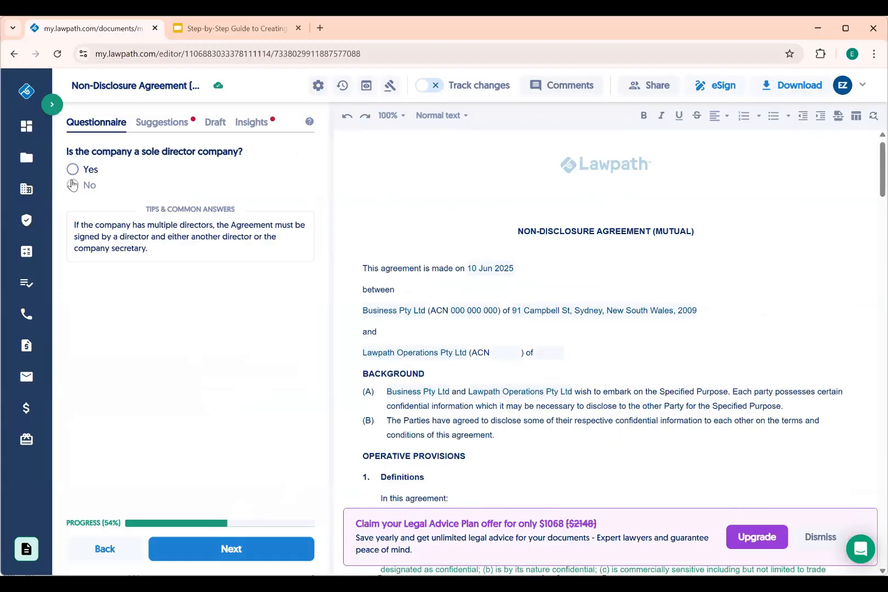
click(73, 185)
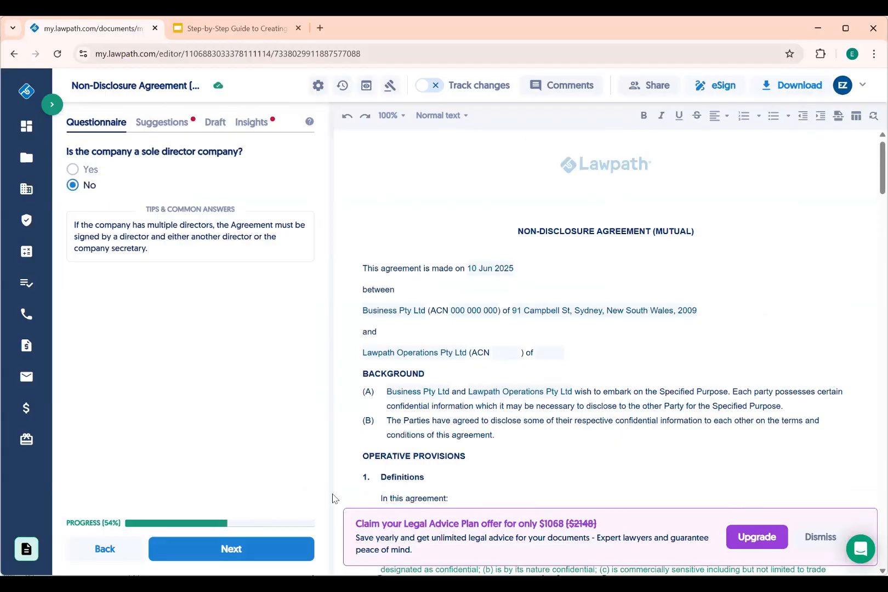
click(226, 548)
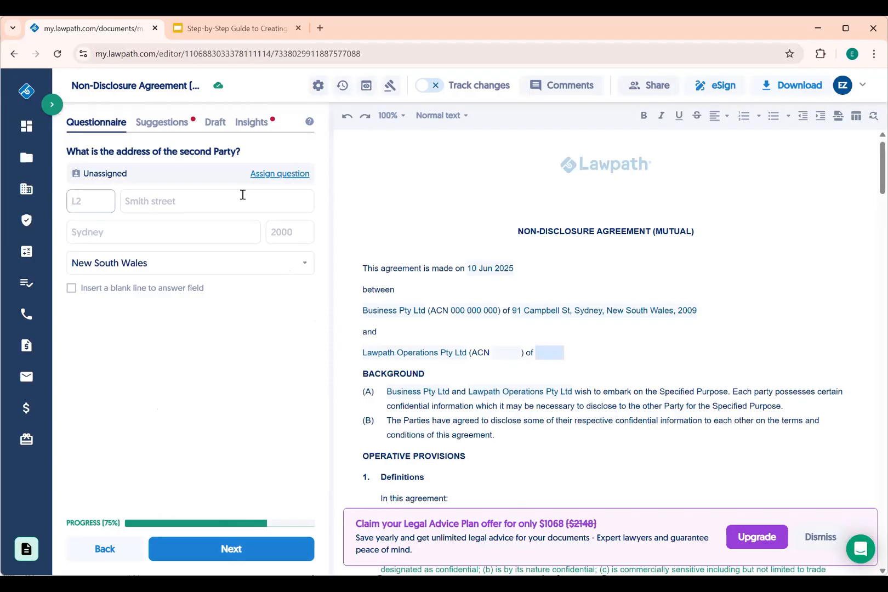
click(276, 174)
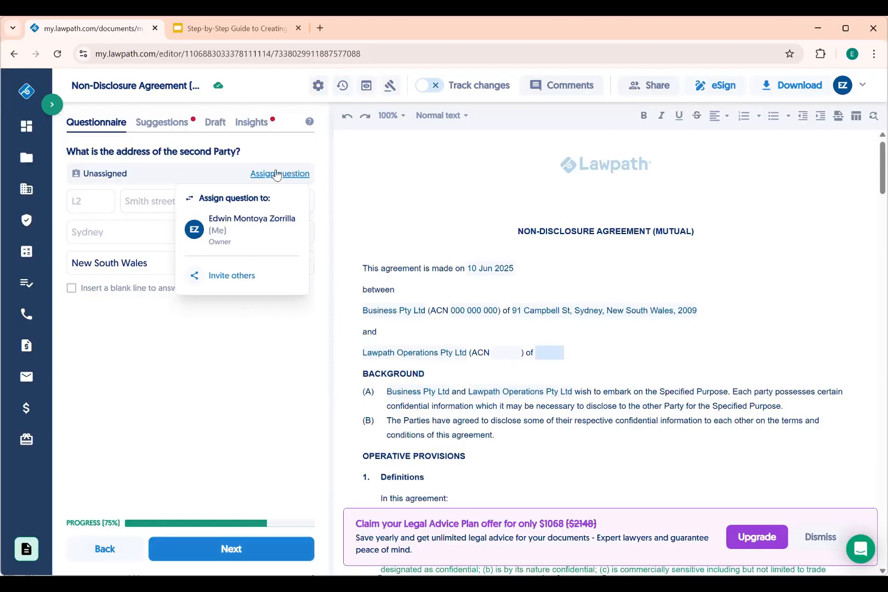
Invite a new collaborator, entering their first name, last name and e-mail address
click(647, 86)
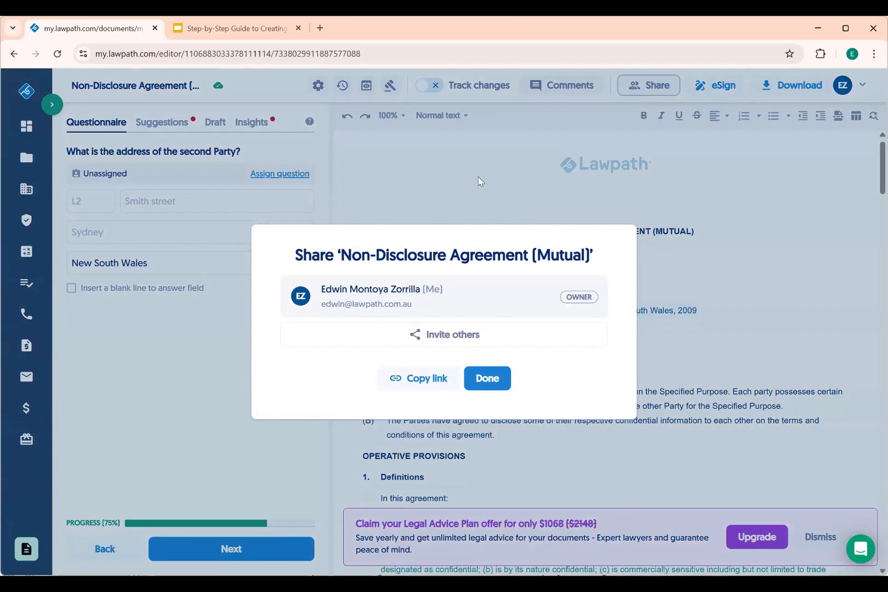
click(480, 181)
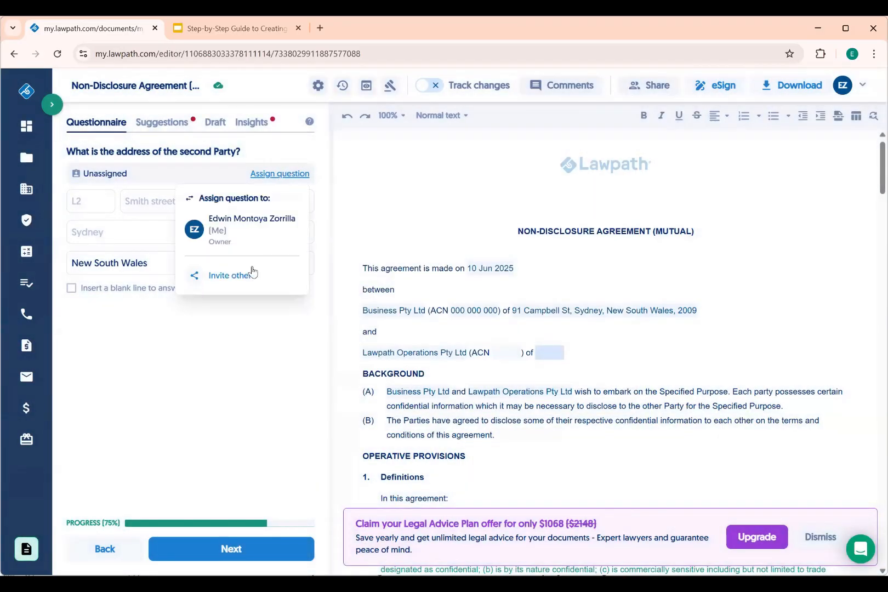
click(234, 278)
click(321, 258)
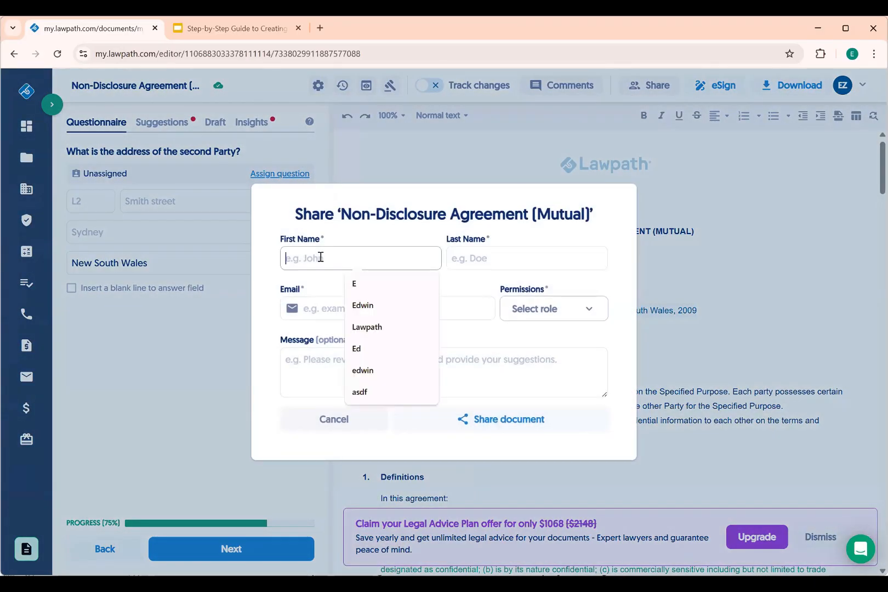
text(Lawpath)
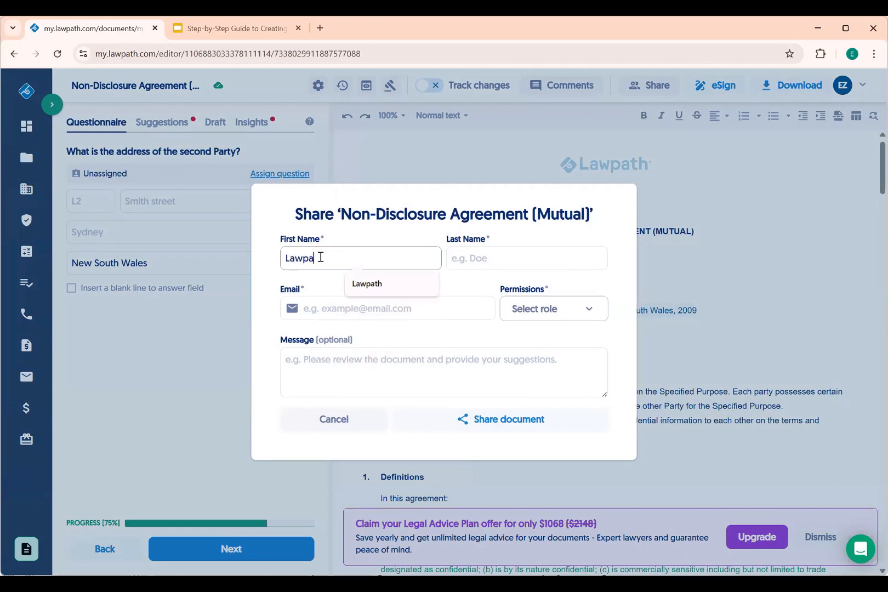
key(Tab)
text(Tech)
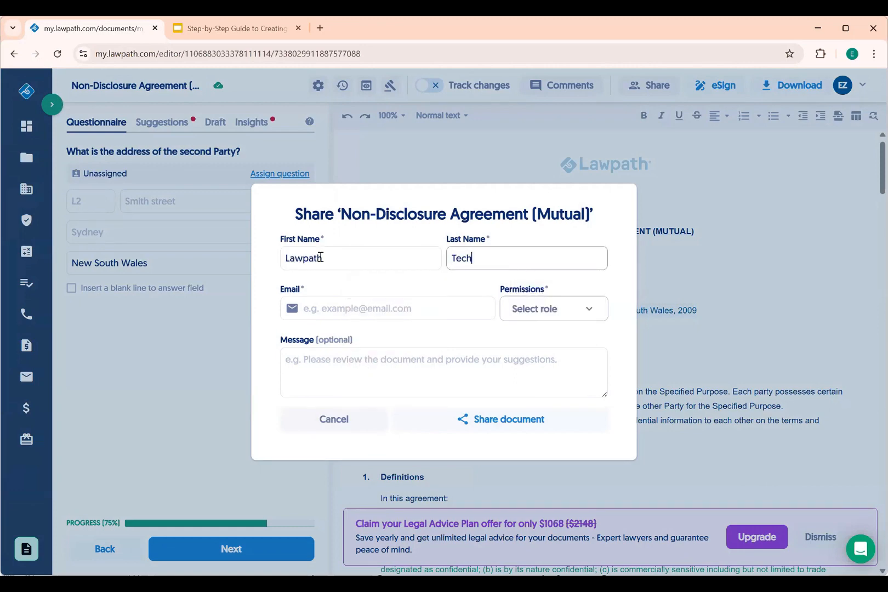
key(Tab)
text(cl)
click(459, 337)
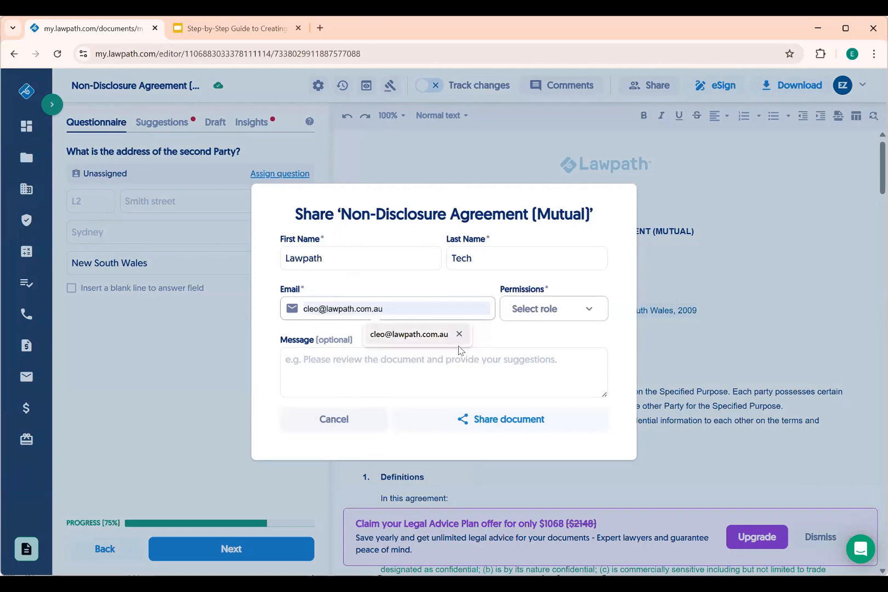
click(428, 340)
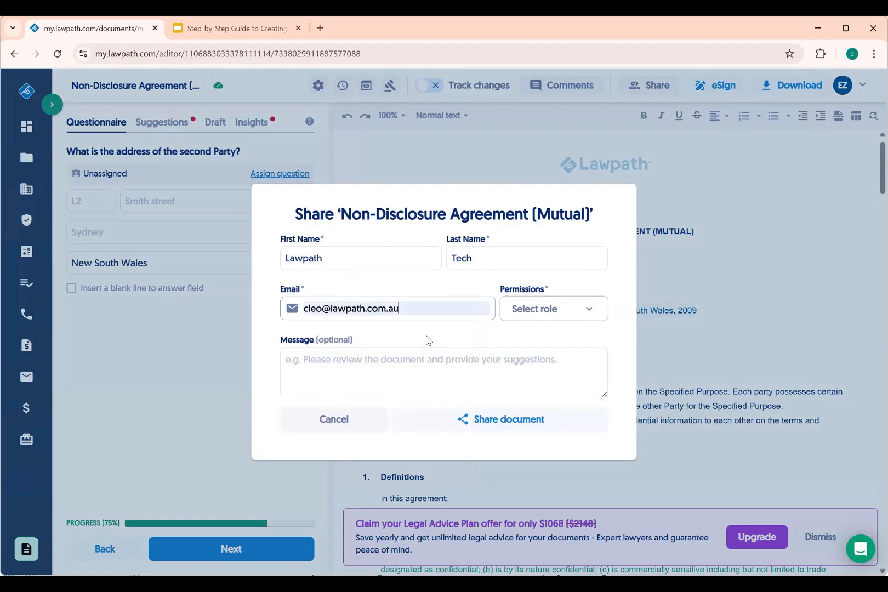
Give the invitee the Suggester role, add a note asking them to complete their details, and share
click(549, 313)
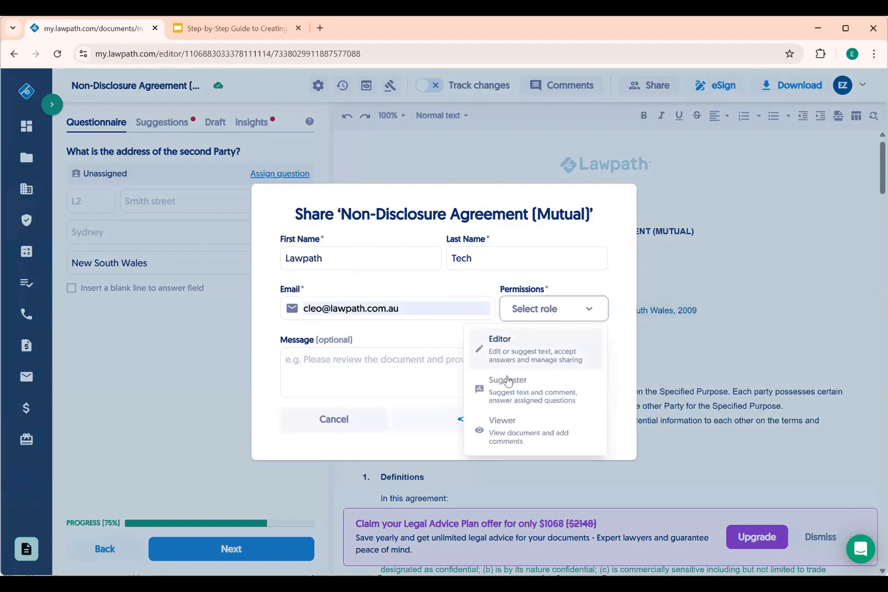
click(513, 387)
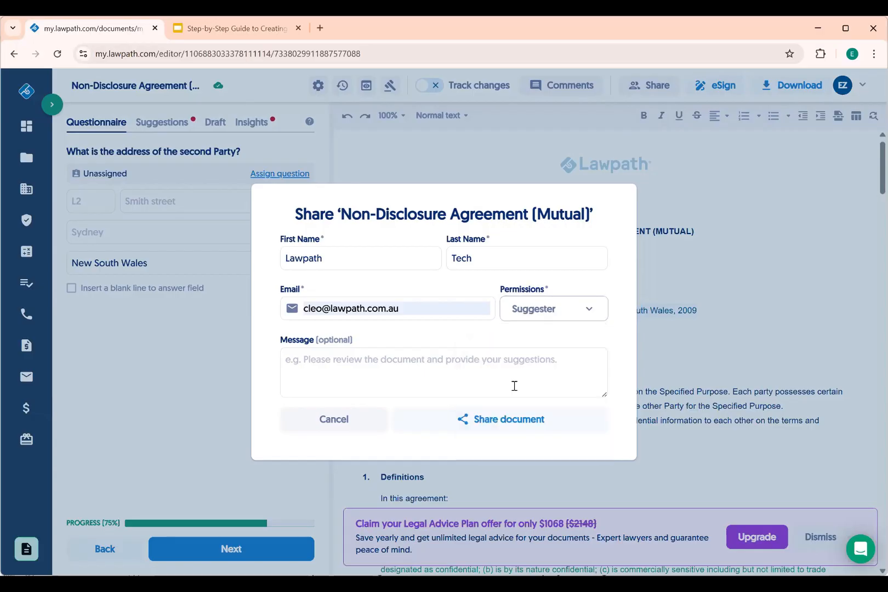
click(363, 365)
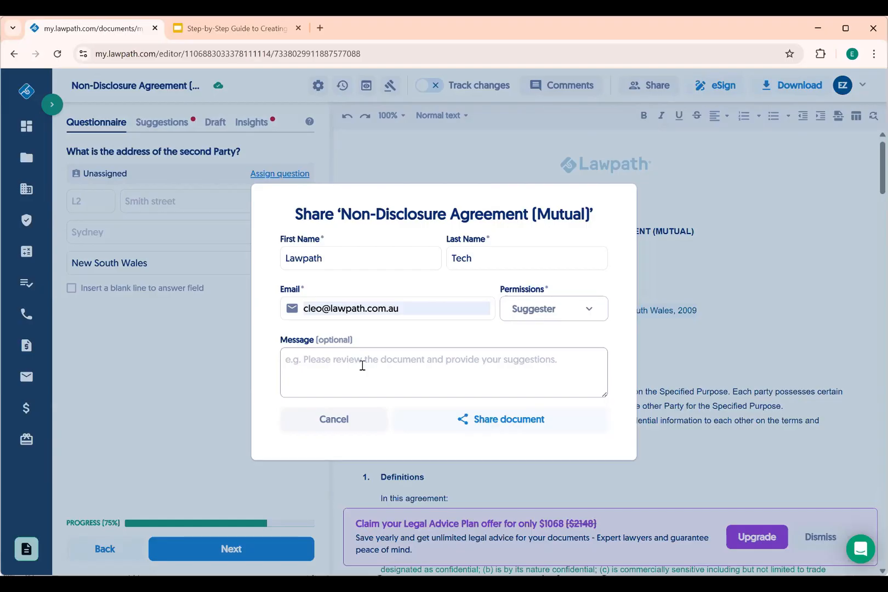
text(Hi)
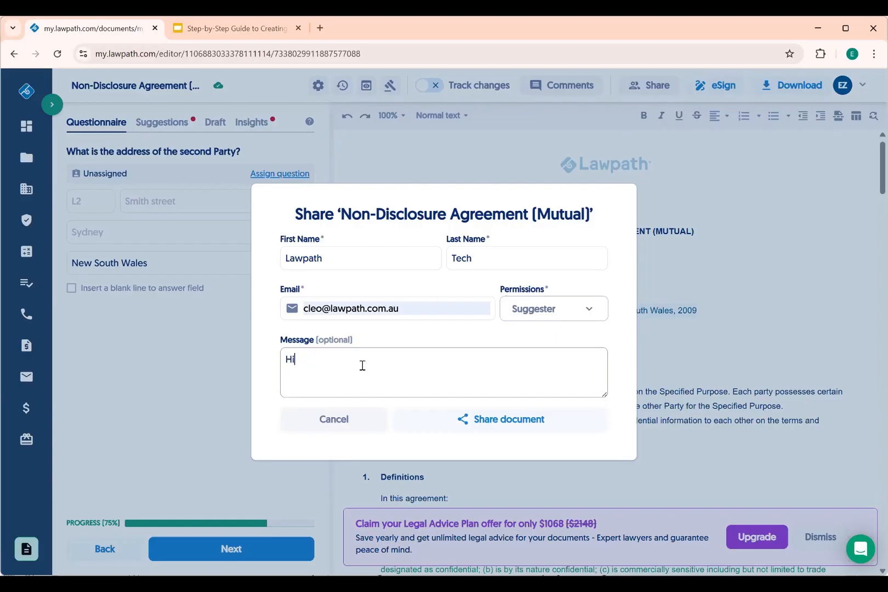
text( if you have some time coul)
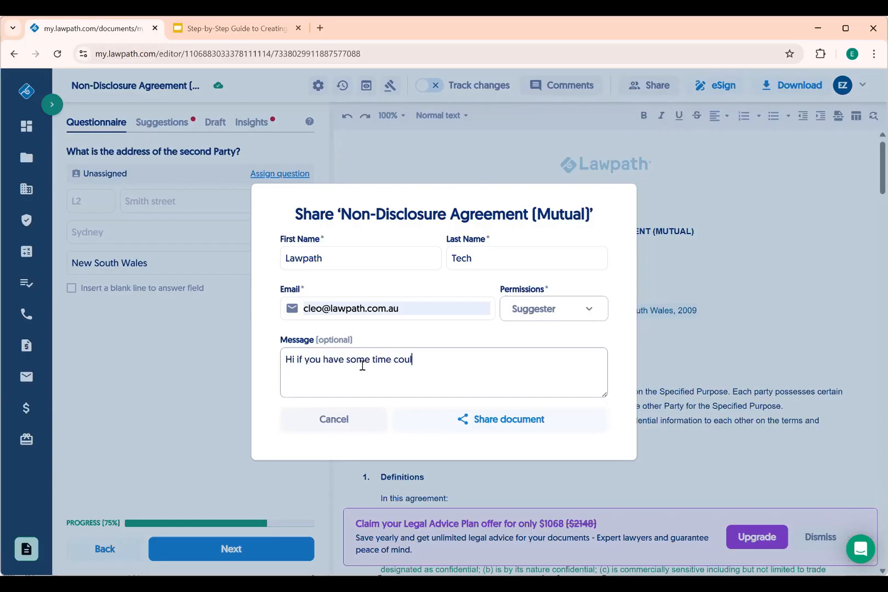
text(d you please help comple)
key(BackSpace)
key(BackSpace)
key(BackSpace)
text(complete y)
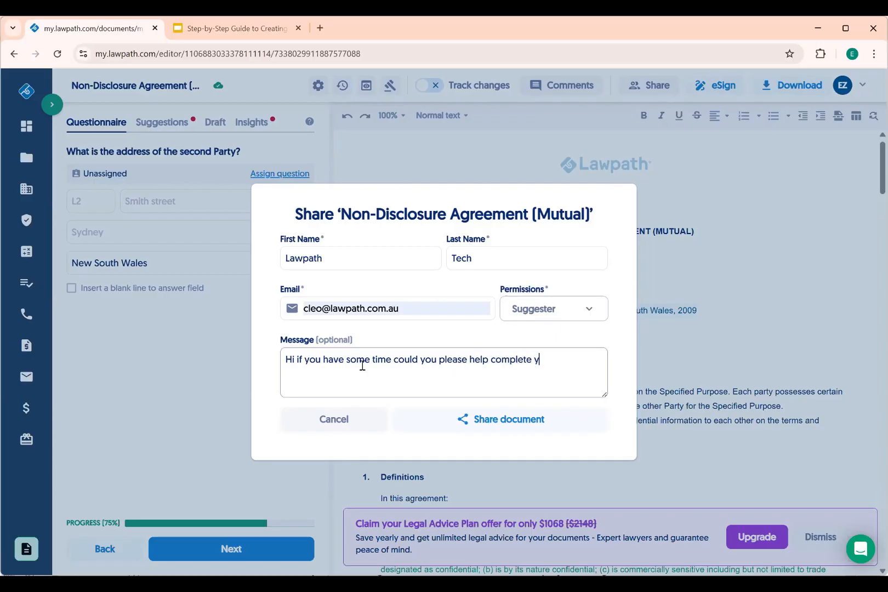
text(our details on this document.)
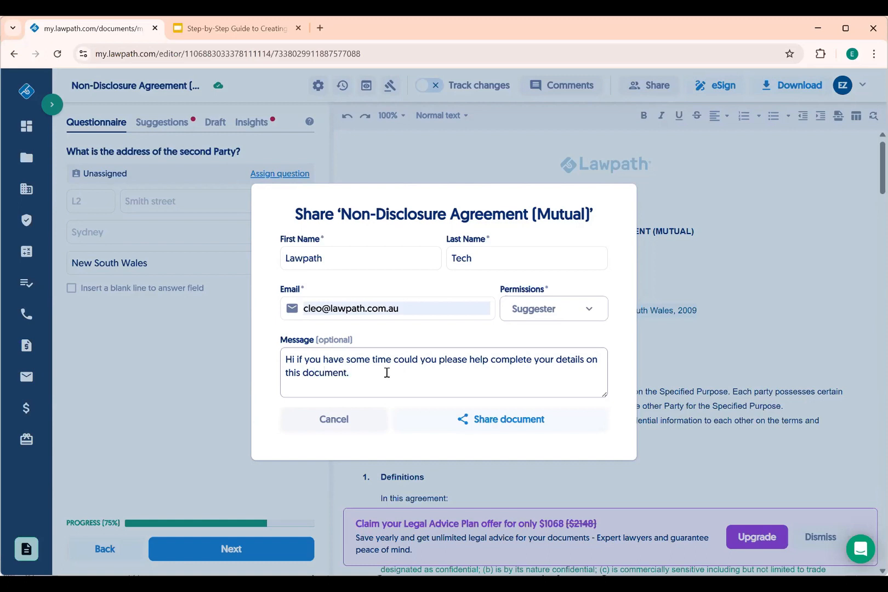
click(494, 419)
click(488, 420)
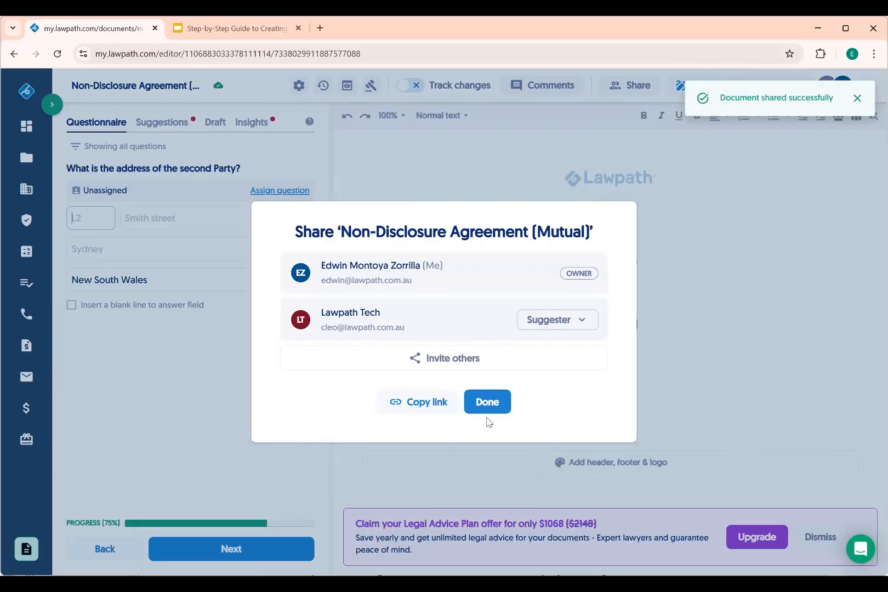
Assign the second Party's address and confidential-information questions to the invited collaborator
click(483, 401)
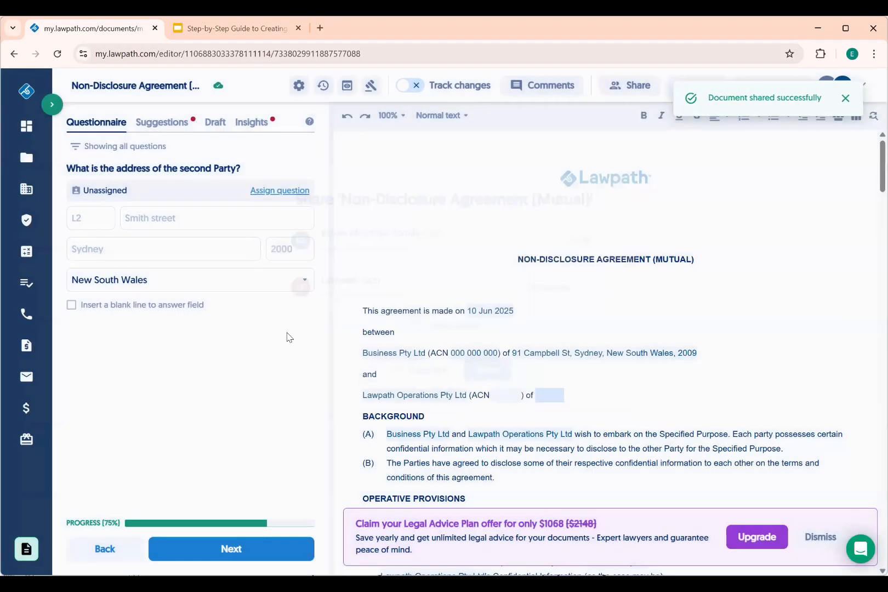
click(274, 193)
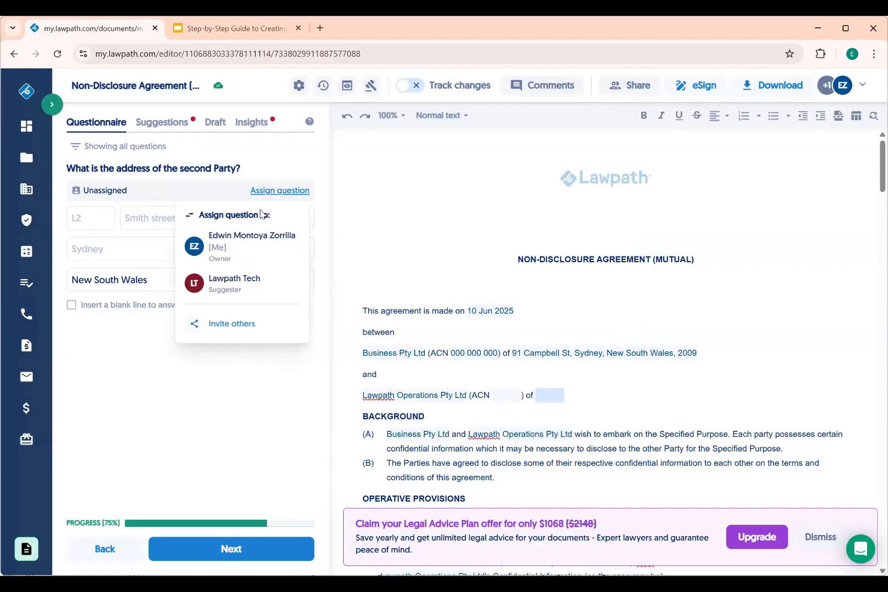
click(246, 287)
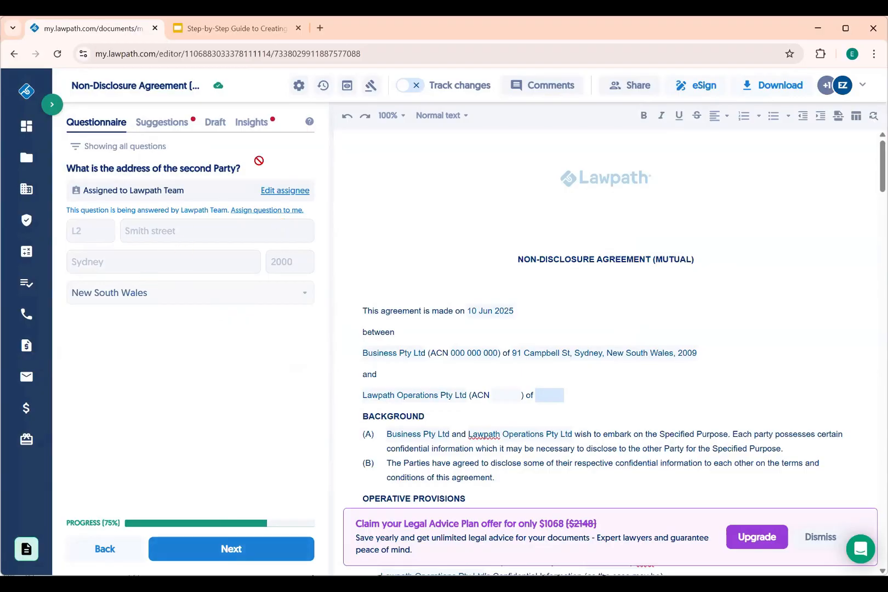
click(223, 558)
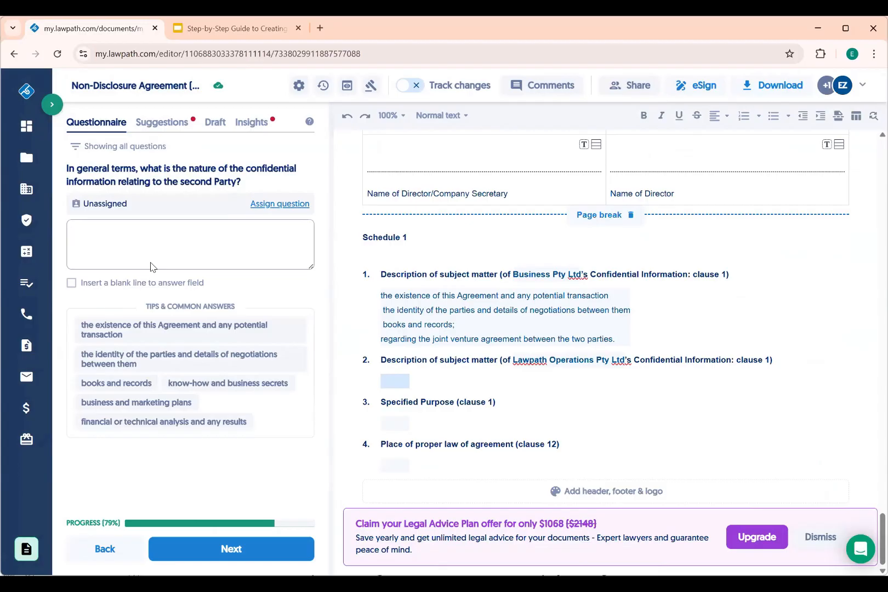
click(277, 206)
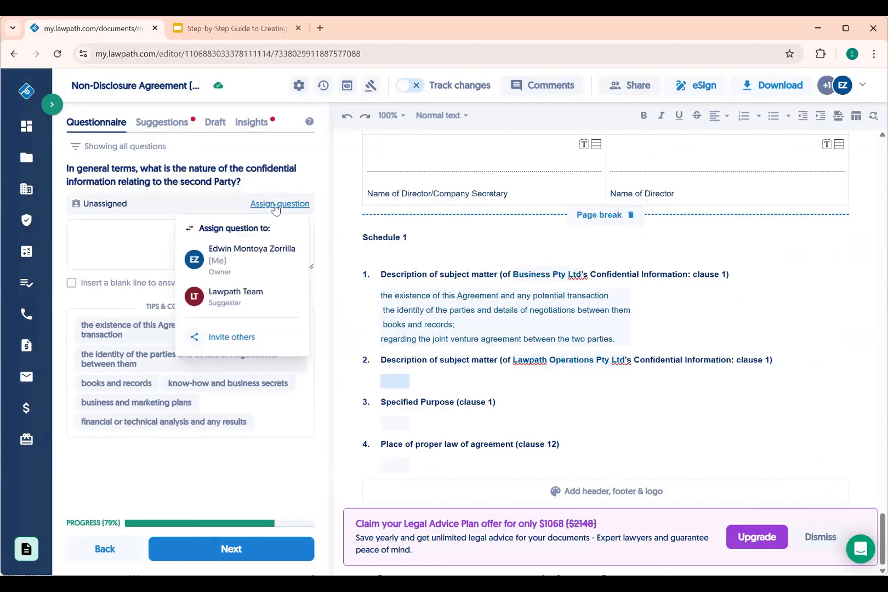
click(241, 305)
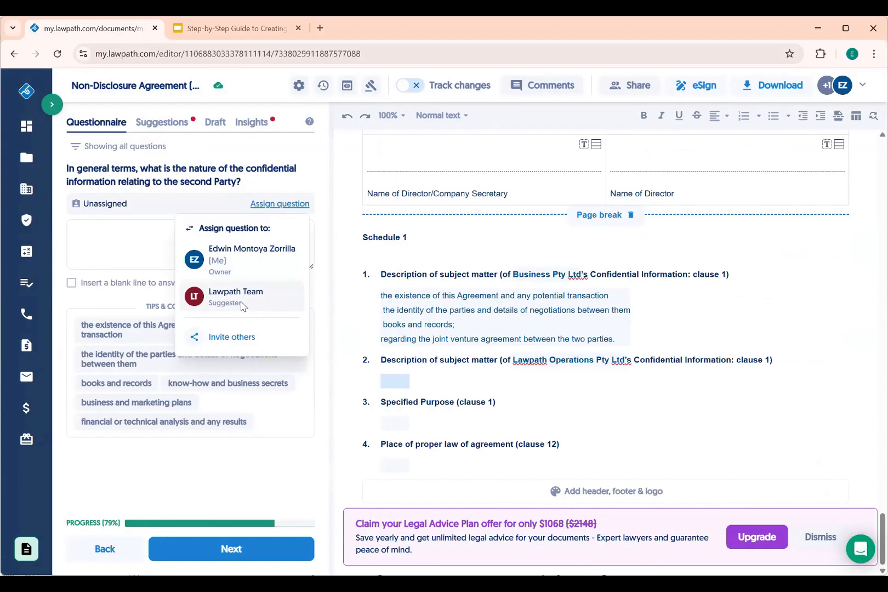
click(214, 556)
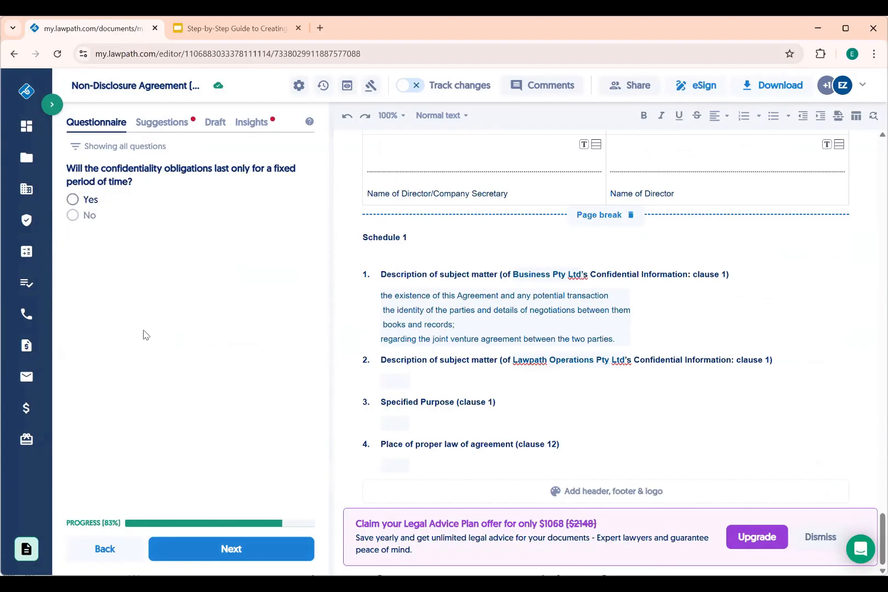
Clear the second Party's ACN answer and assign the ACN question to the collaborator too
click(110, 549)
click(110, 549)
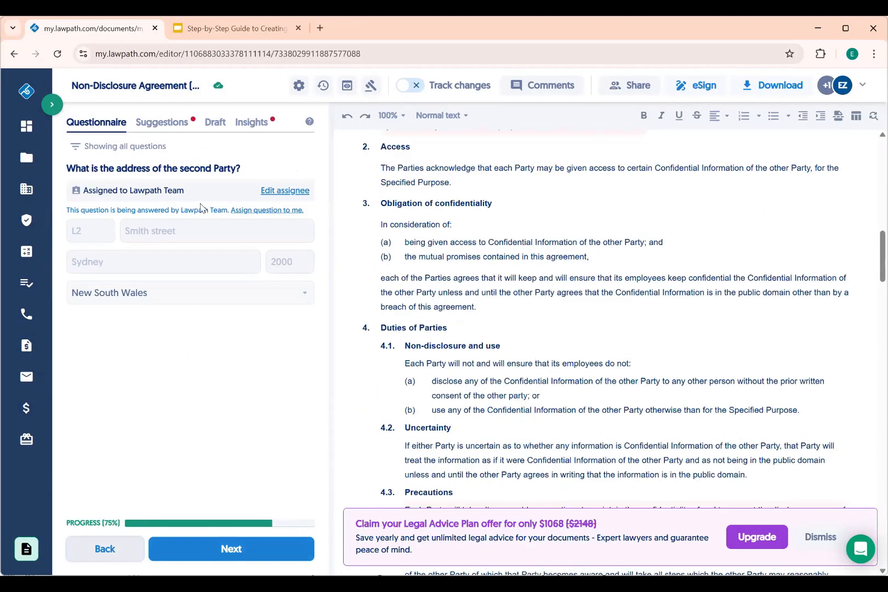
click(109, 549)
key(ctrl+a)
key(BackSpace)
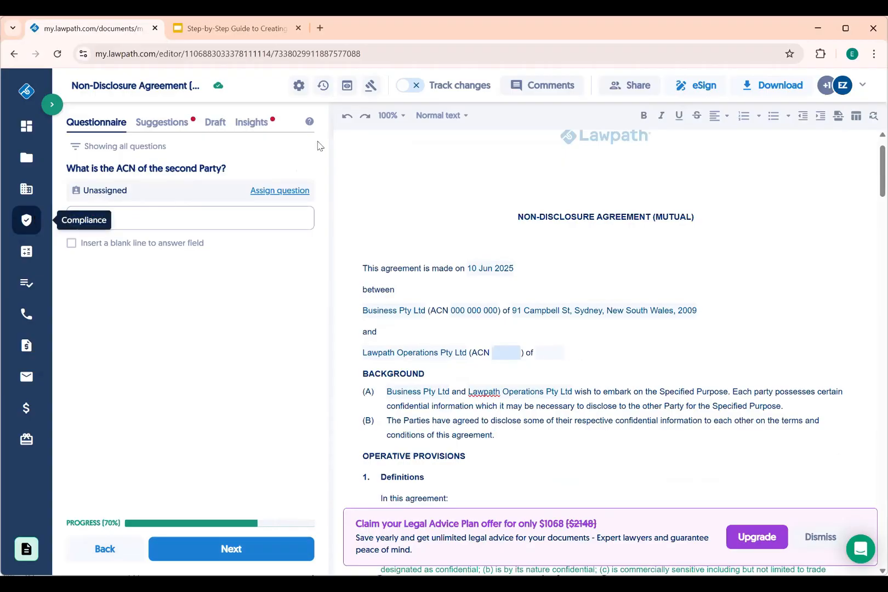
click(293, 191)
click(242, 280)
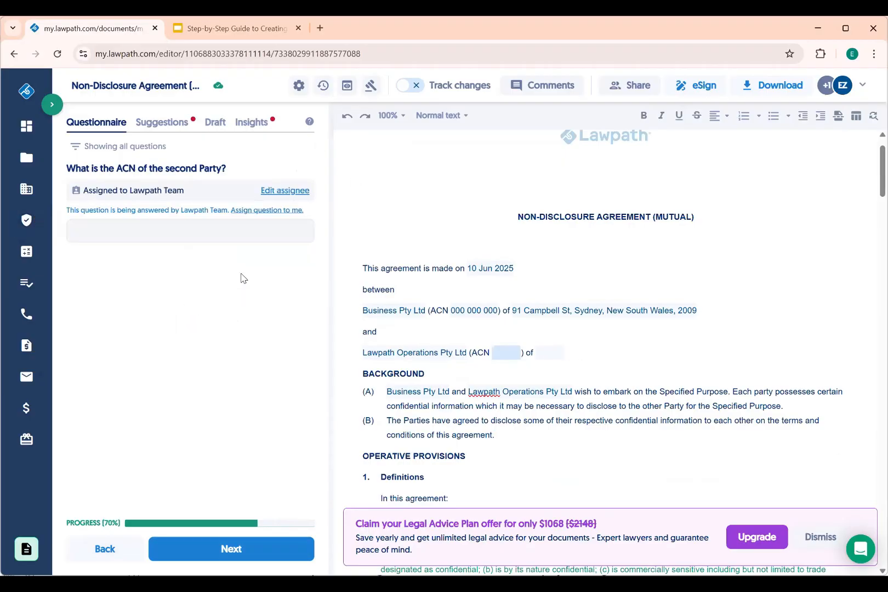
click(187, 548)
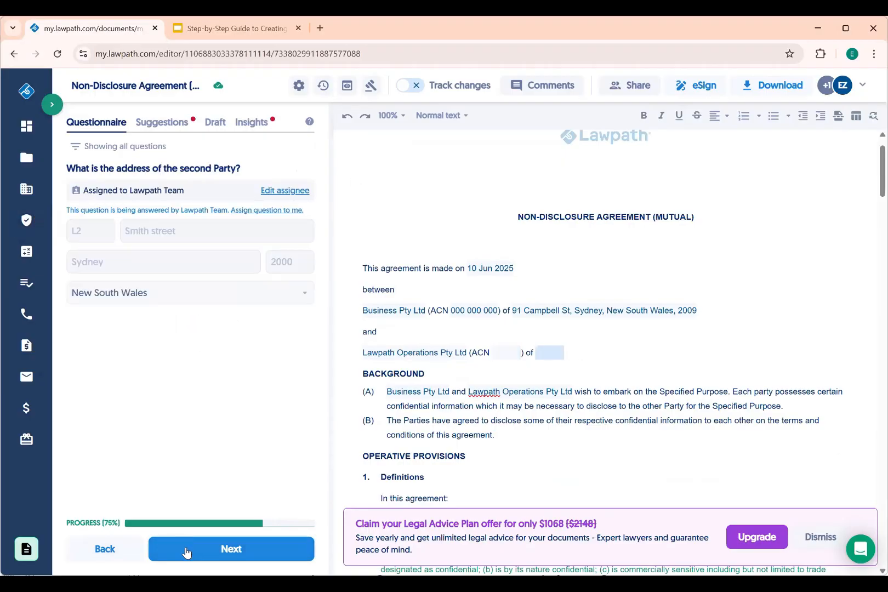
click(186, 551)
click(187, 551)
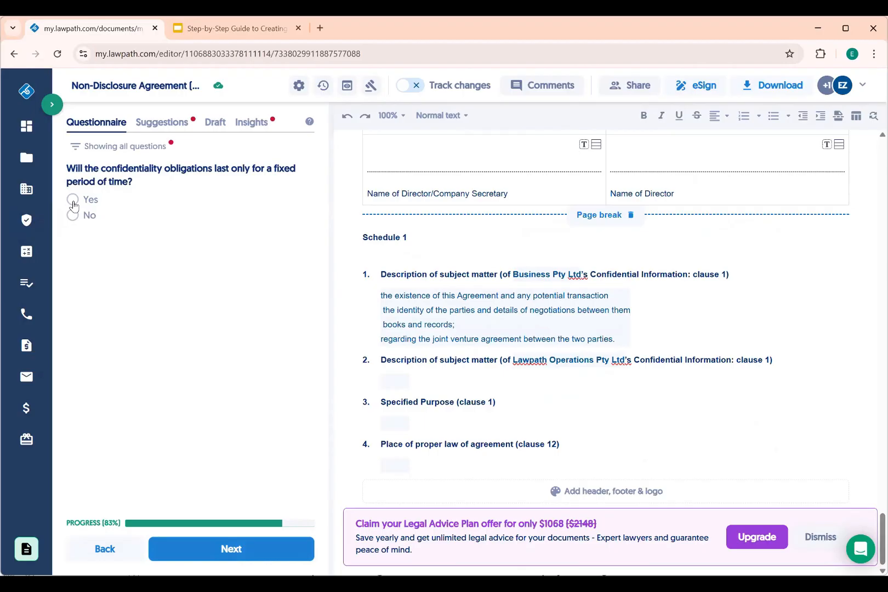
Set a fixed confidentiality period of 2 years
click(73, 201)
click(103, 264)
text(2 years)
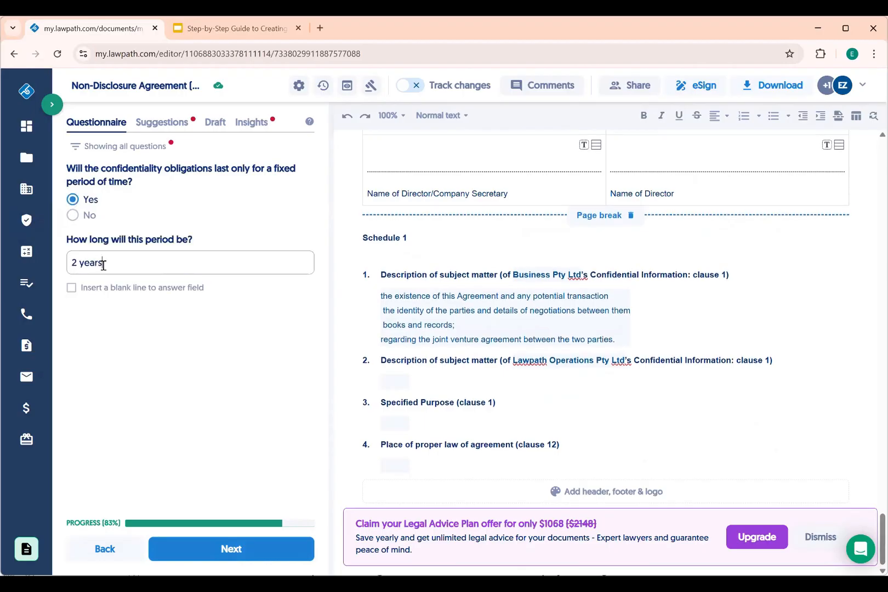
click(206, 555)
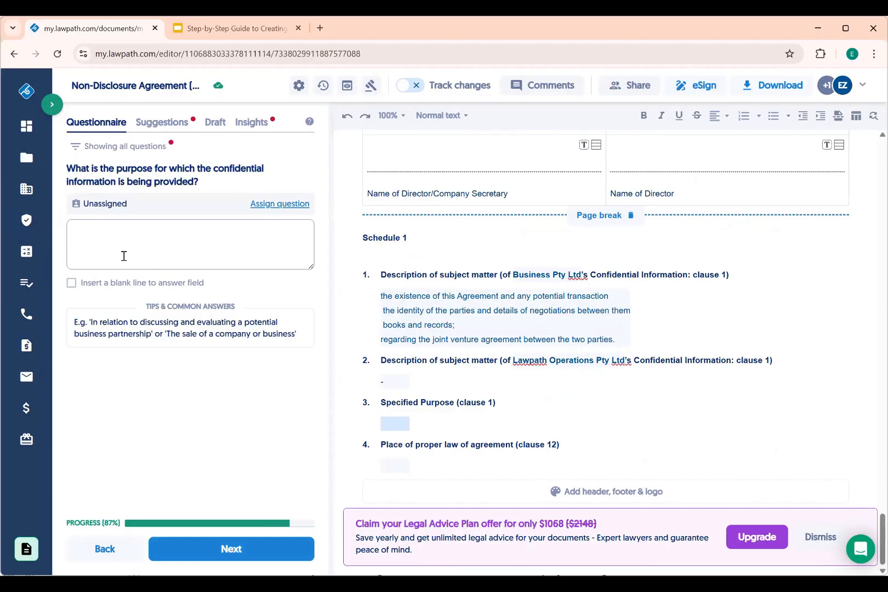
Enter the purpose 'For the 2025-2026 joint venture between the two parties.' and keep New South Wales law
text(For the2024-20)
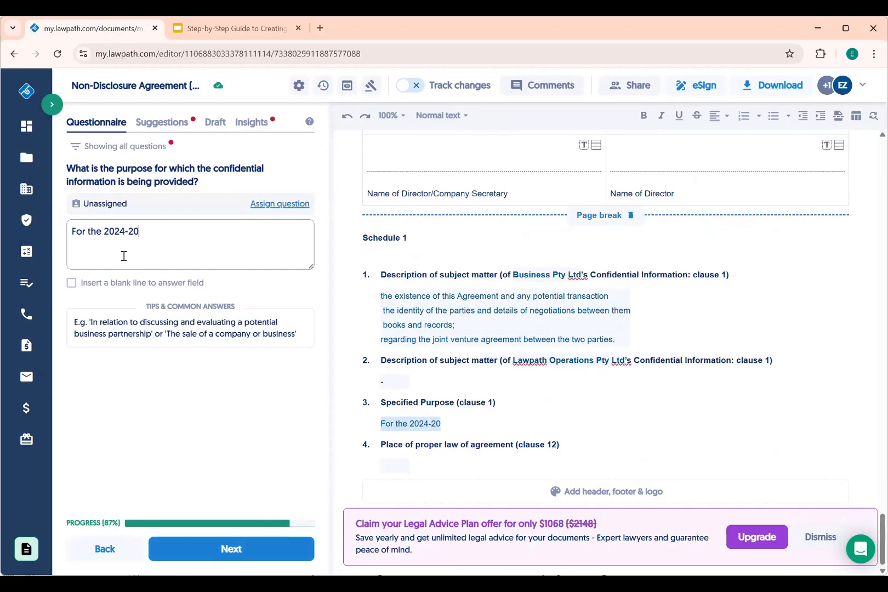
text(25 joint ven)
key(BackSpace)
key(BackSpace)
key(BackSpace)
key(BackSpace)
key(BackSpace)
text(jointure)
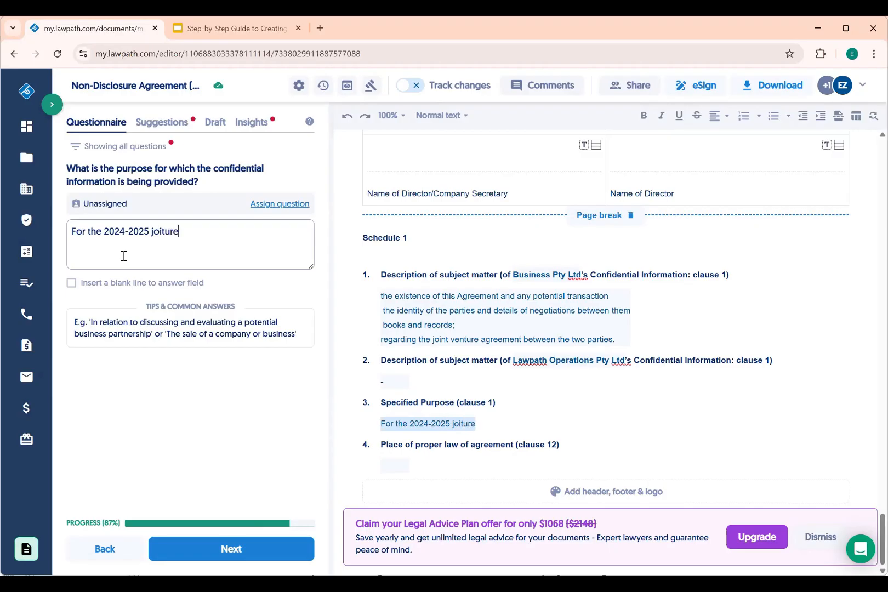
key(BackSpace)
key(BackSpace)
key(BackSpace)
text(v)
key(BackSpace)
key(BackSpace)
key(BackSpace)
text(nt venture)
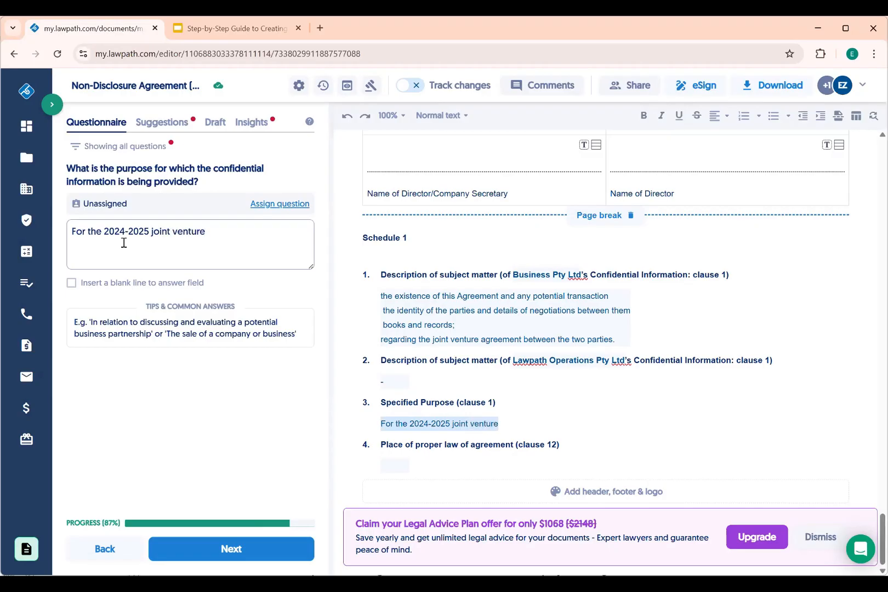
click(125, 230)
key(BackSpace)
text(5)
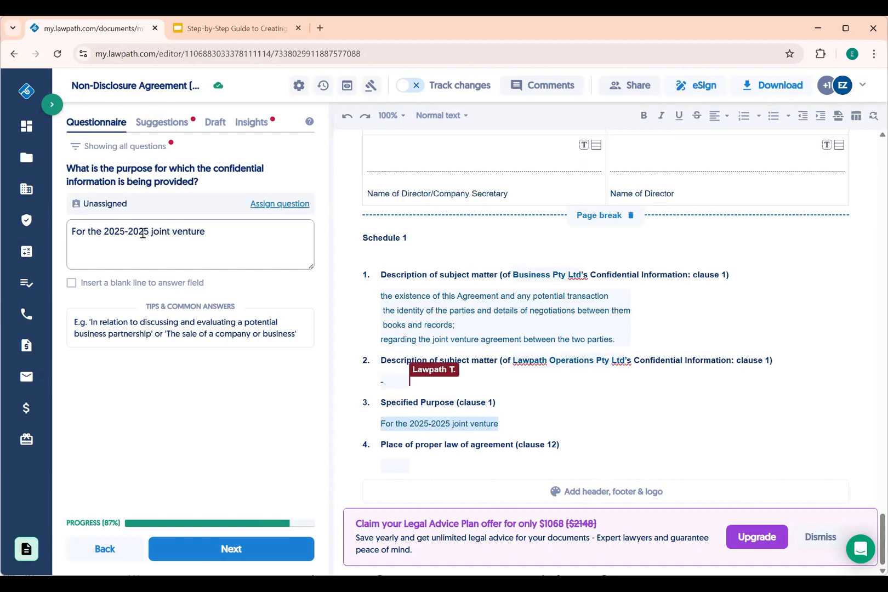
click(144, 233)
key(BackSpace)
text(6 joint venture bet)
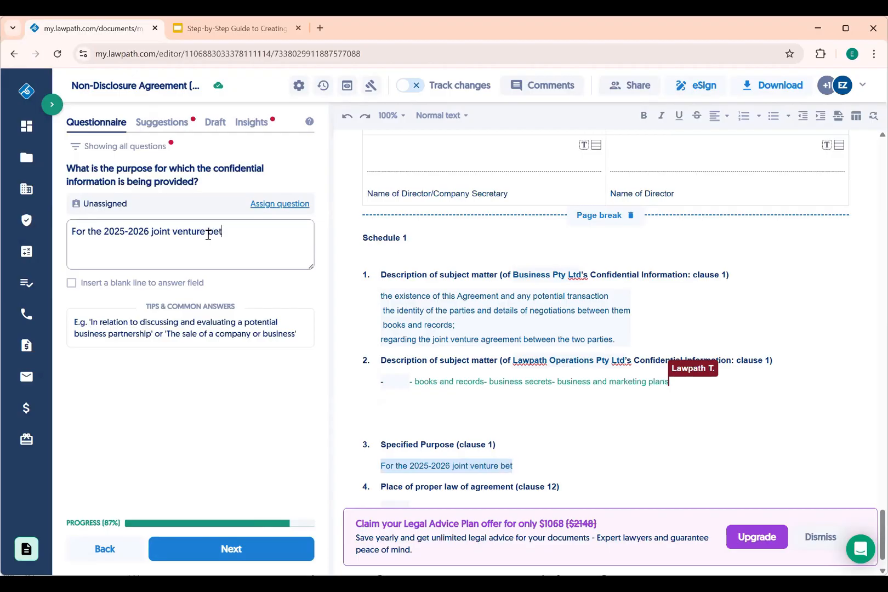
text(ween the two parties.)
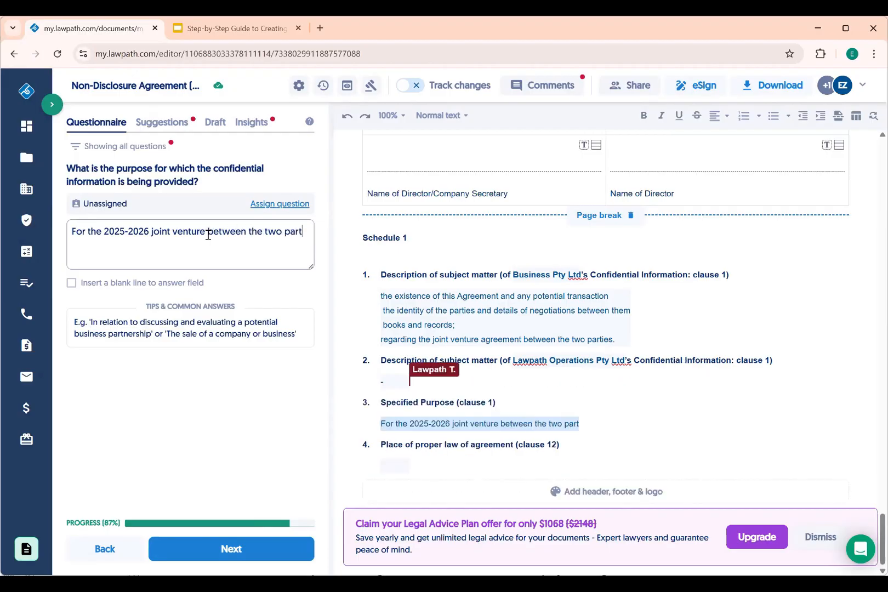
click(236, 555)
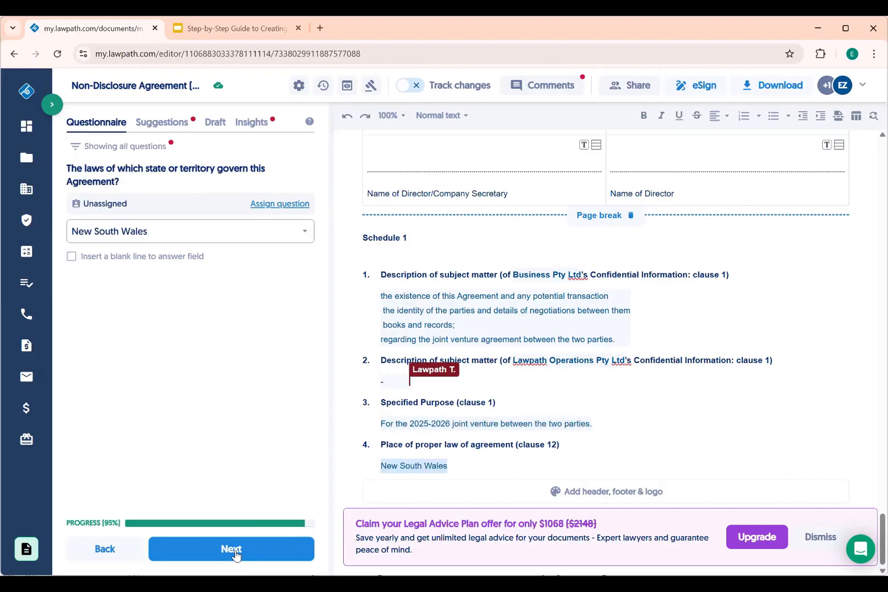
click(236, 556)
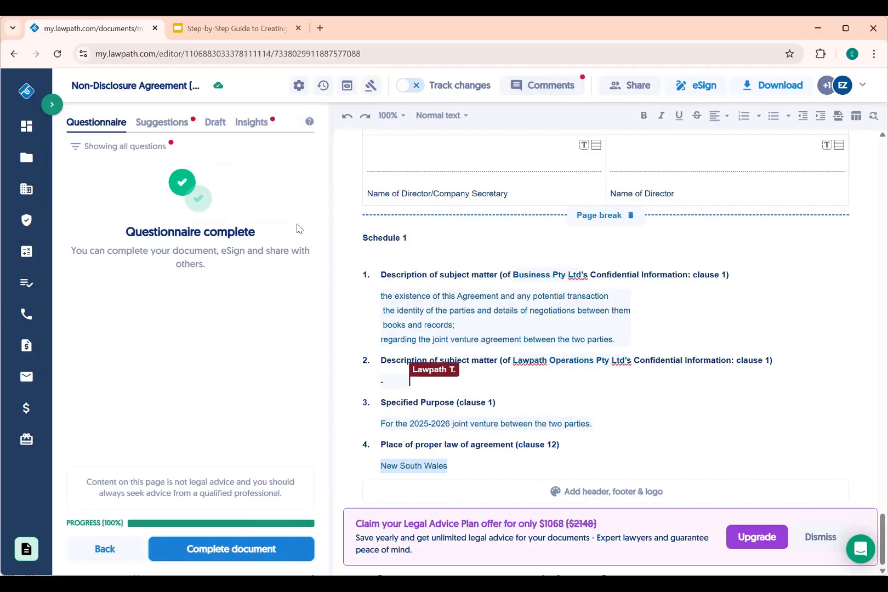
Dismiss the Confidential Information definition, burden-of-proof exceptions, e-signature and disclosure-notice suggestions
click(160, 125)
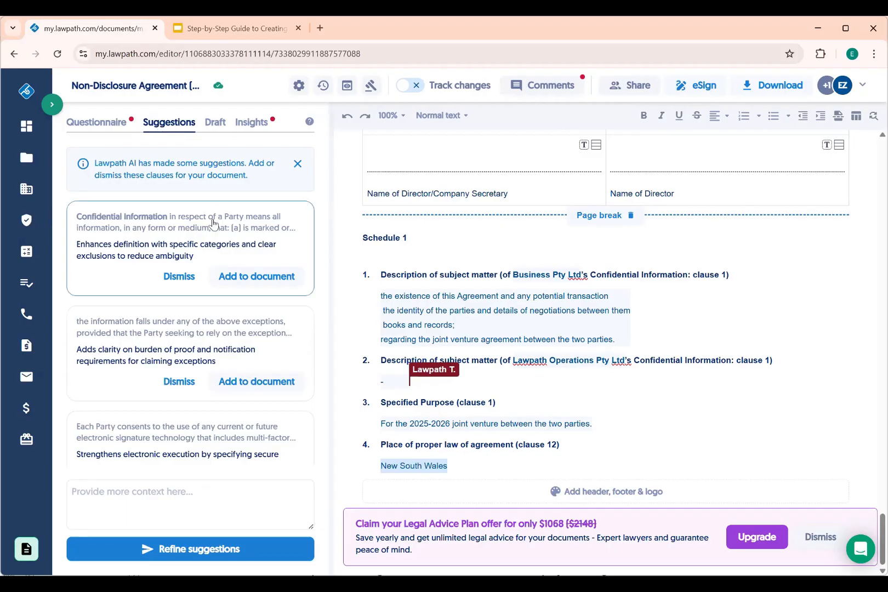
click(176, 280)
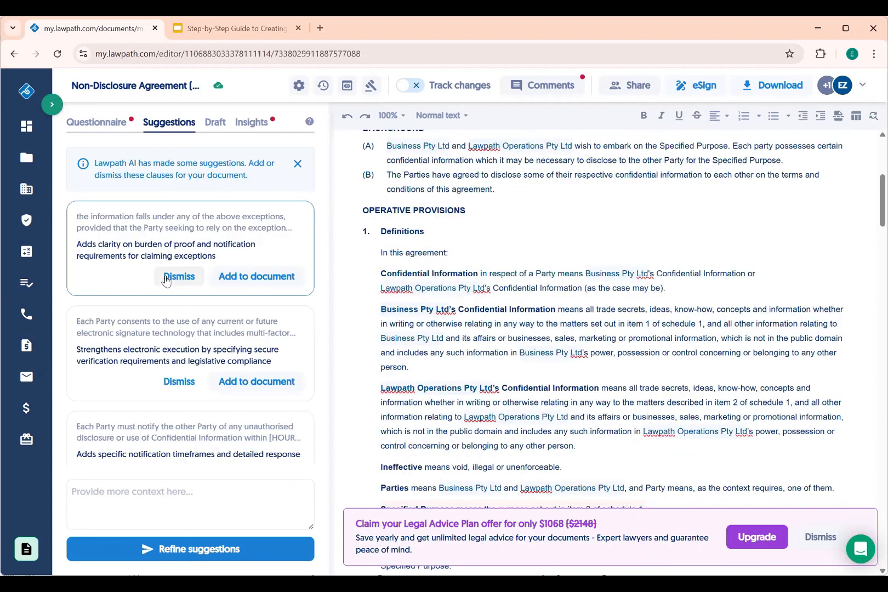
scroll(477, 329, down, 3)
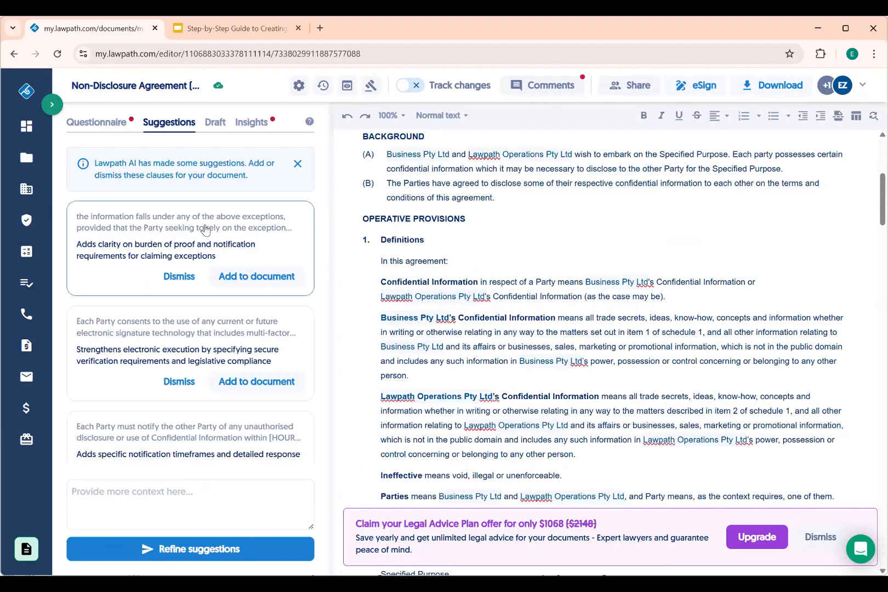
click(205, 229)
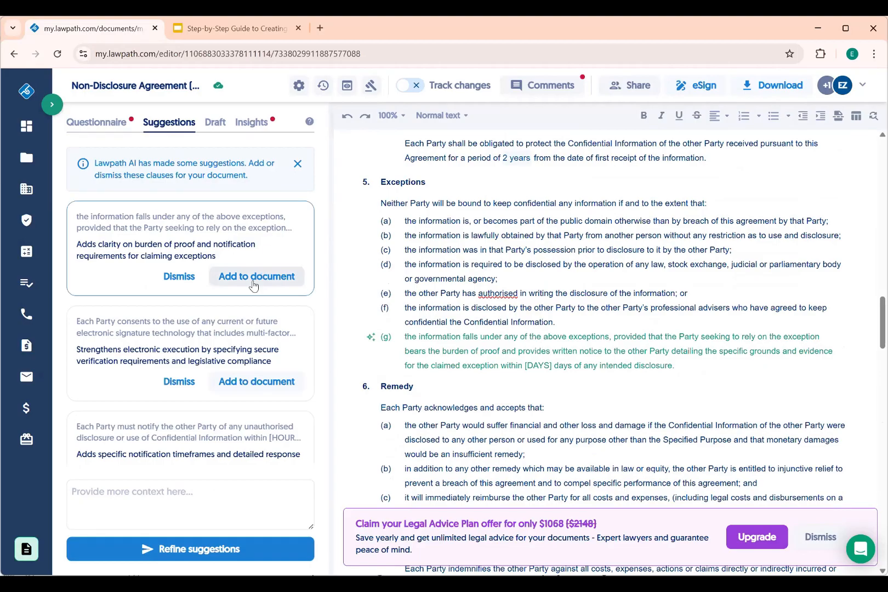
click(175, 288)
mouse_move(118, 240)
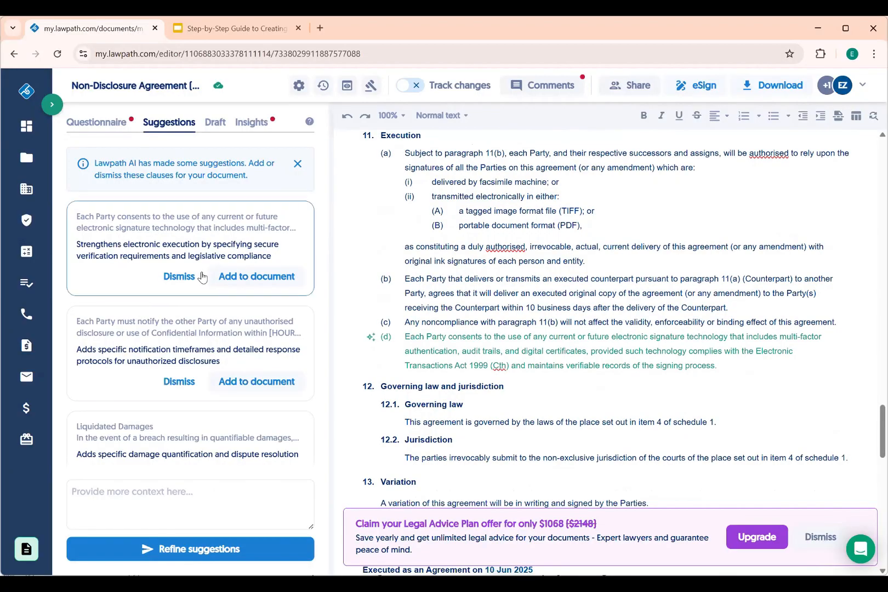
click(179, 275)
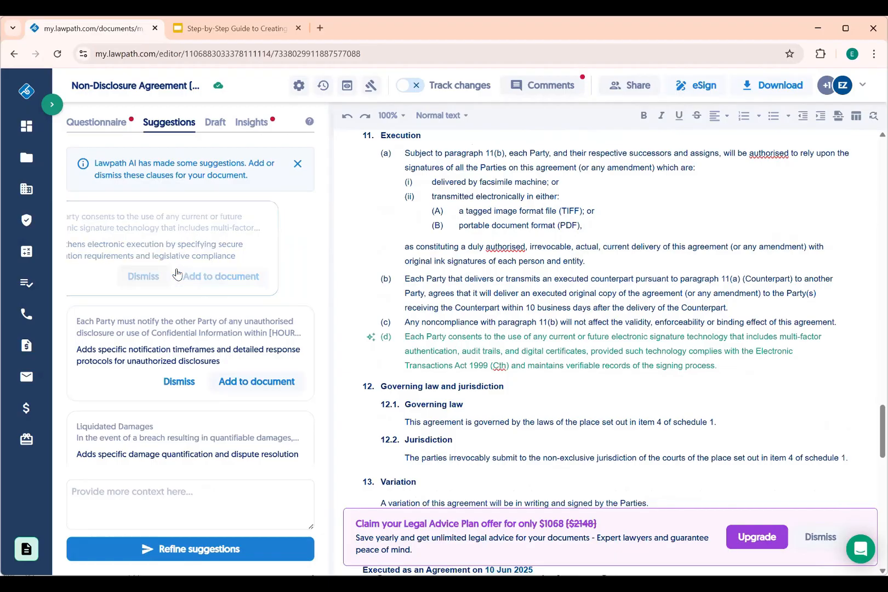
click(142, 243)
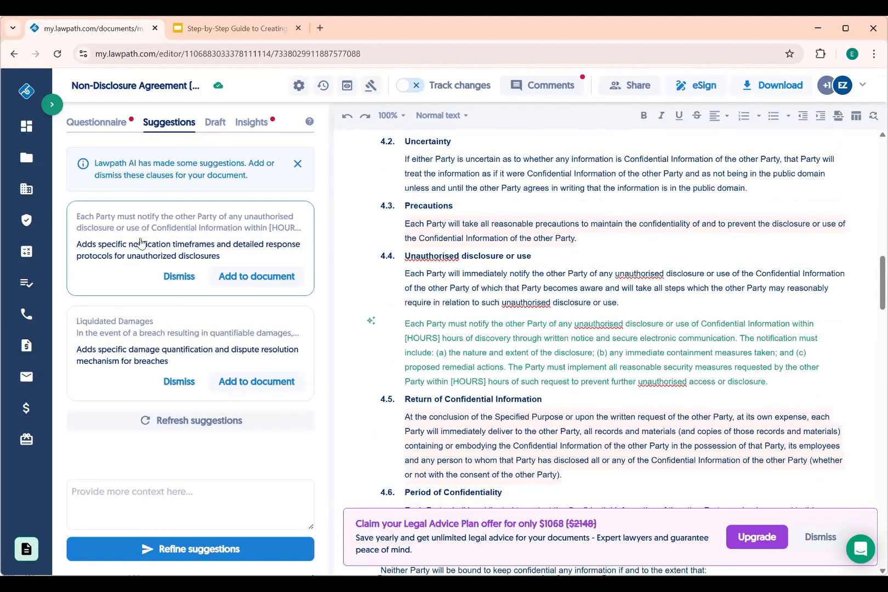
click(181, 279)
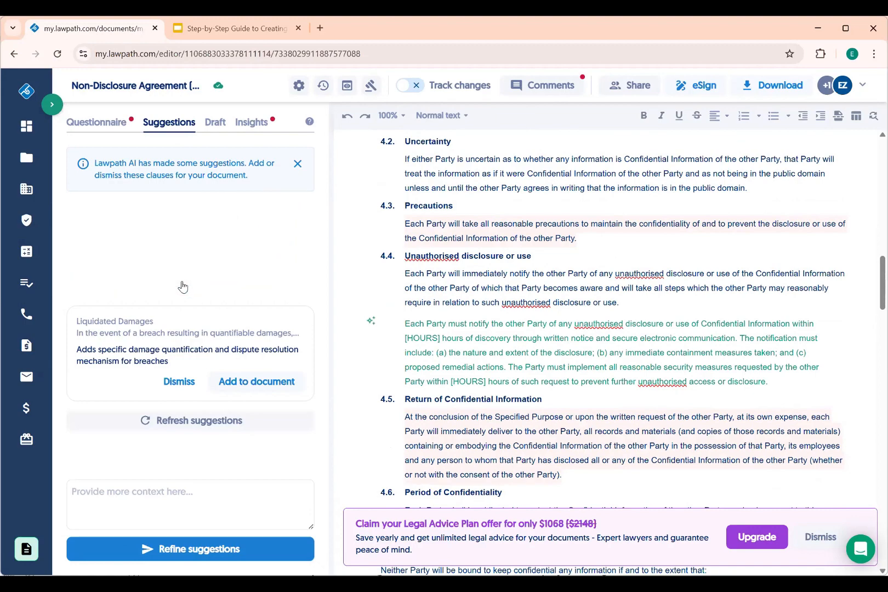
click(110, 260)
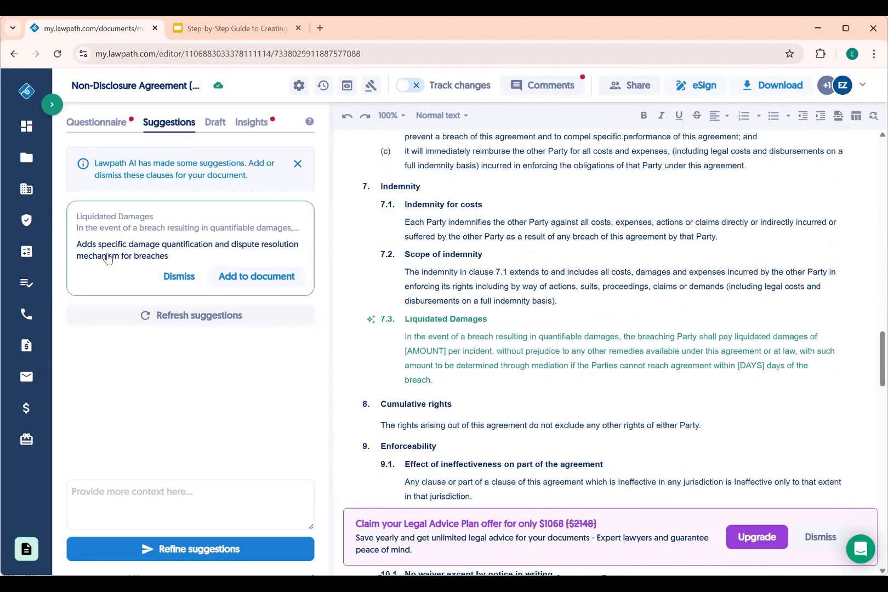
Add Liquidated Damages clause 7.3 with $1,000,000 per incident and 10 days for mediation
click(228, 278)
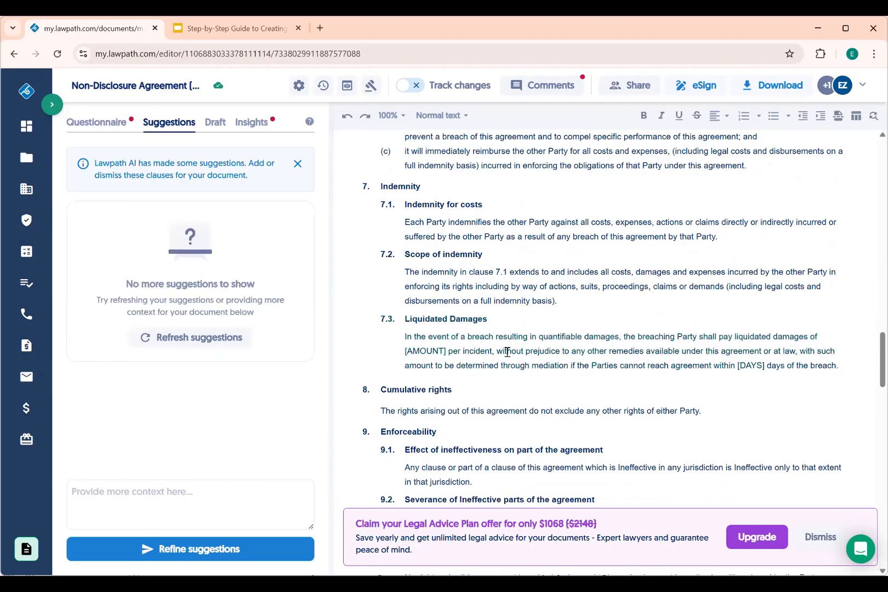
drag(447, 353, 404, 352)
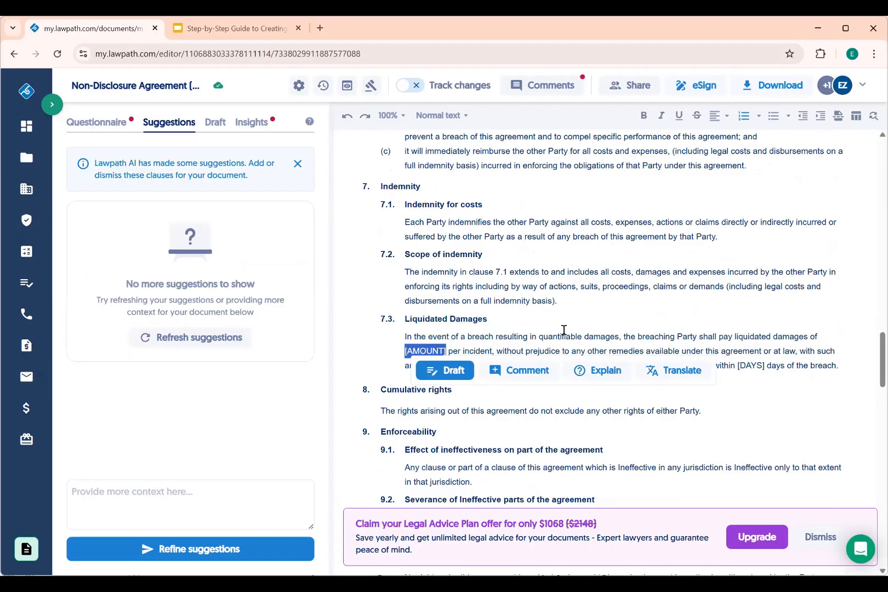
text($ per)
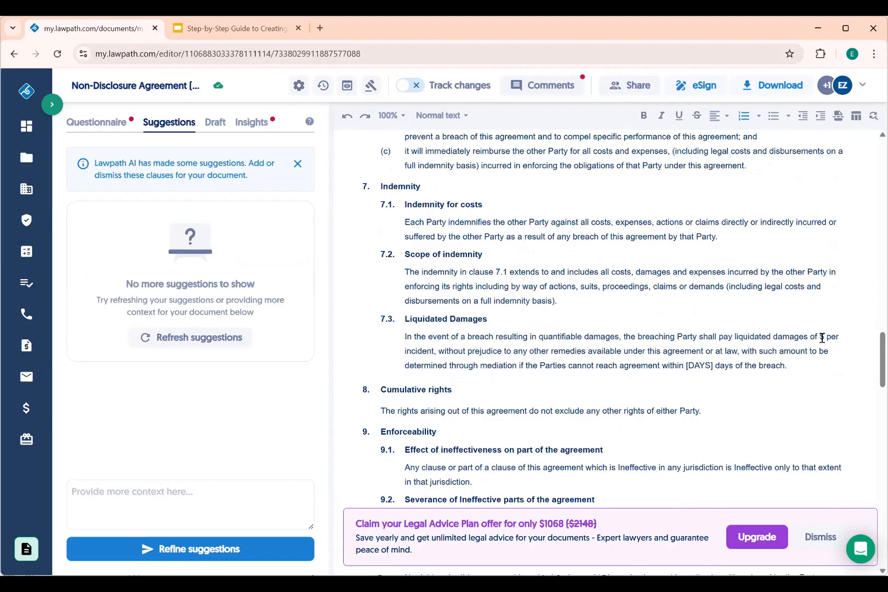
key(BackSpace)
key(BackSpace)
key(BackSpace)
key(BackSpace)
text(000,1)
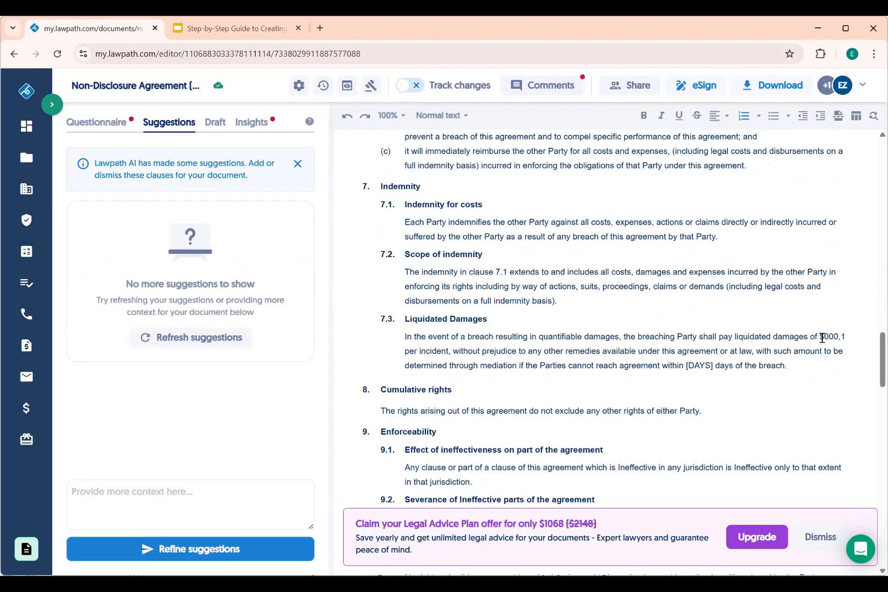
text(000,)
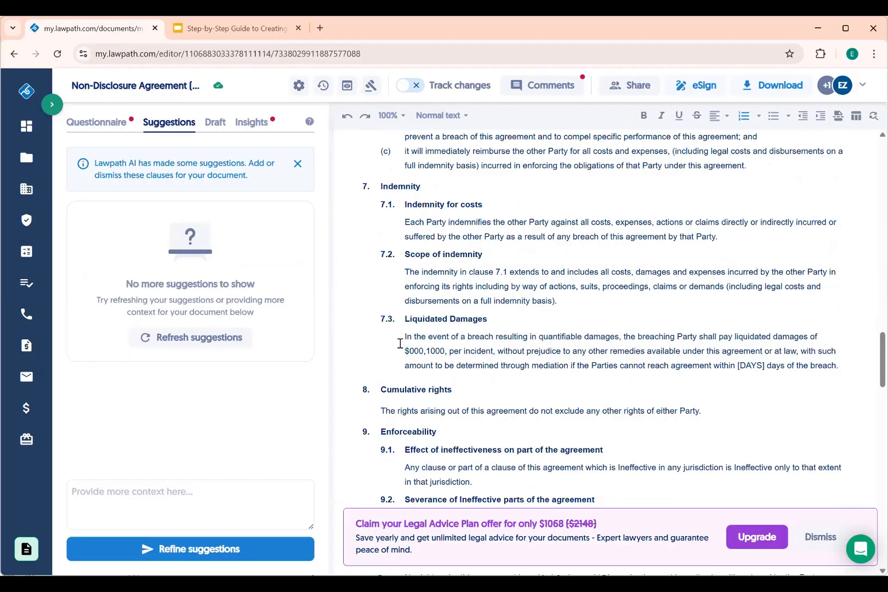
click(410, 351)
text(,1)
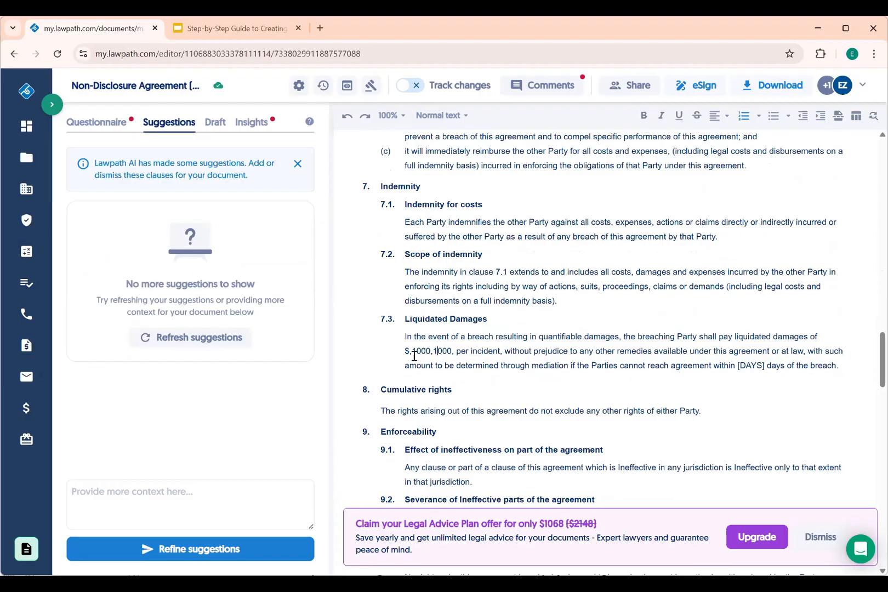
key(BackSpace)
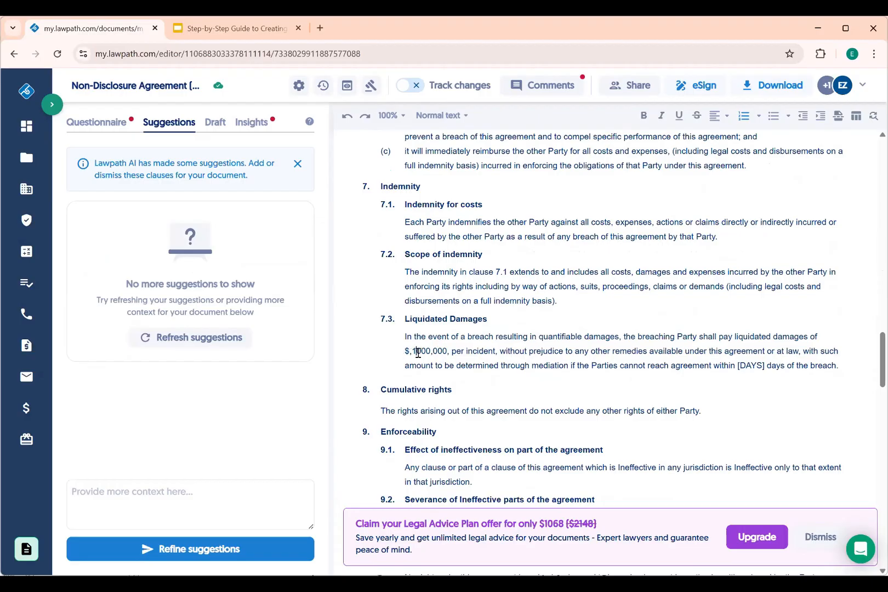
key(BackSpace)
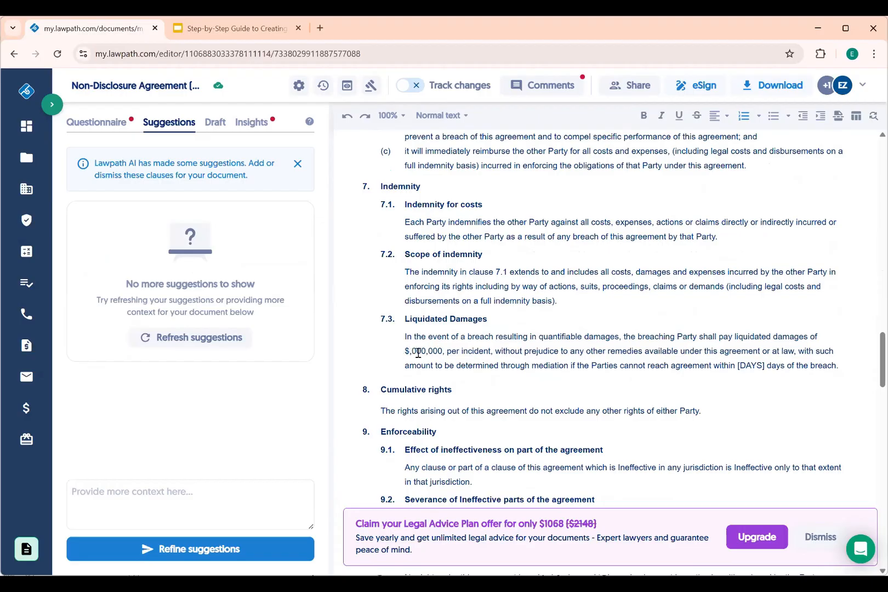
text(,)
drag(763, 366, 735, 365)
text(10)
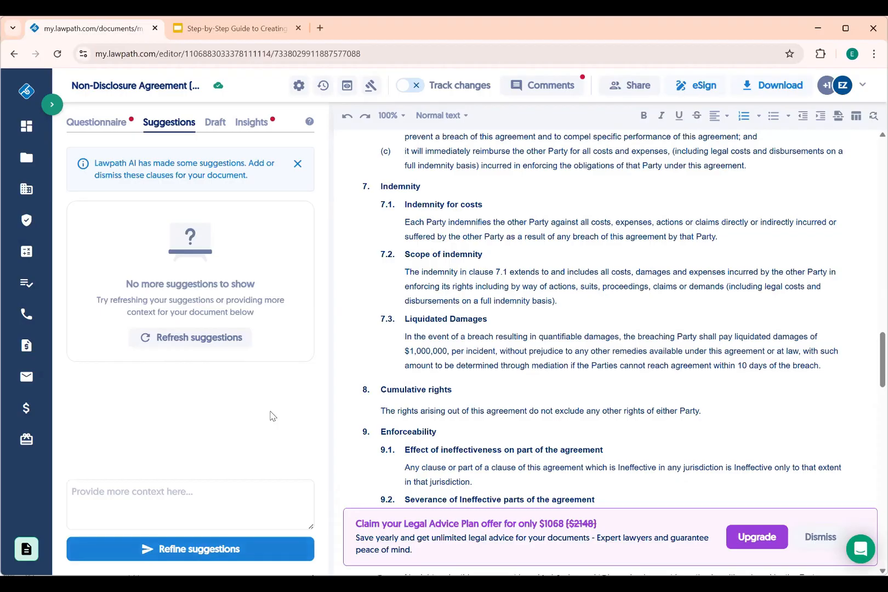
click(550, 85)
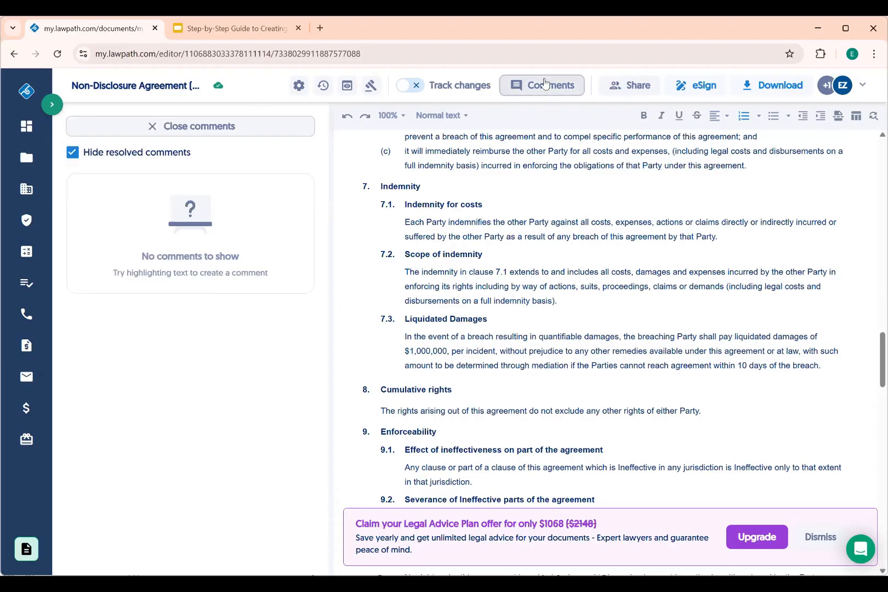
Reload the document, check comments, and filter the questionnaire to questions pending approval
click(162, 126)
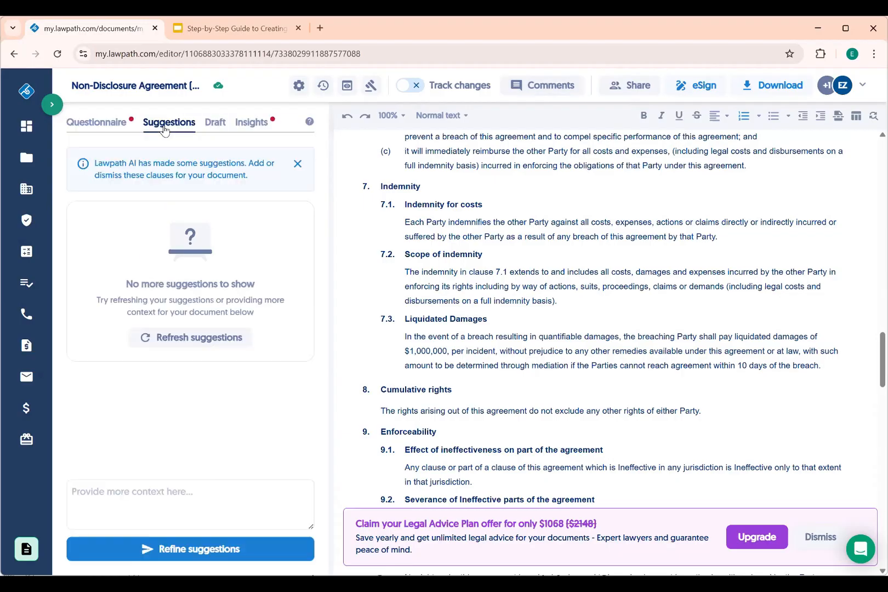
click(97, 123)
click(102, 147)
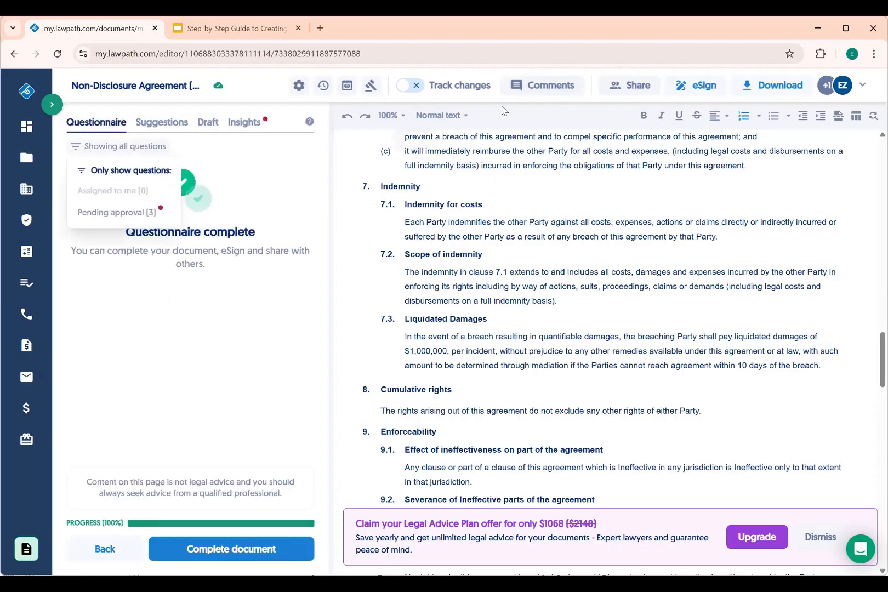
click(536, 86)
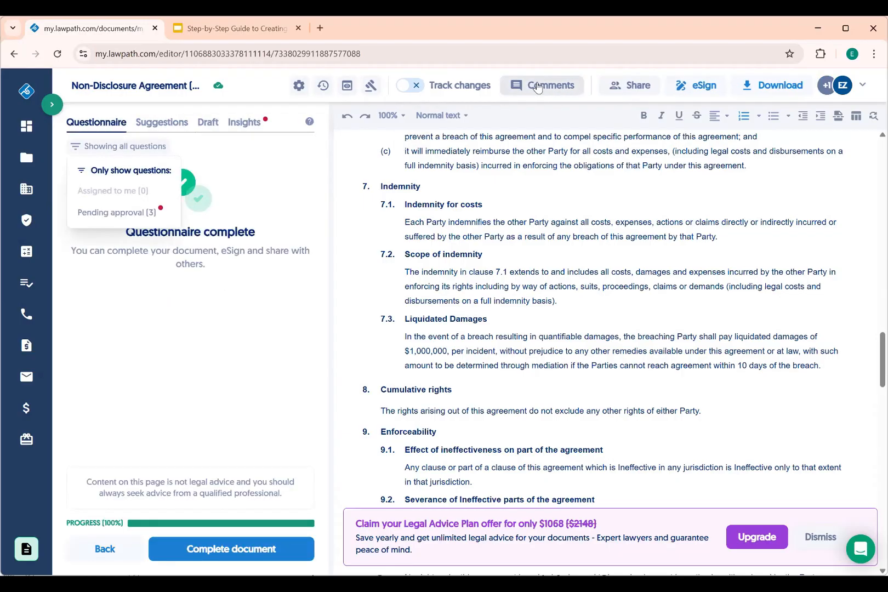
click(56, 54)
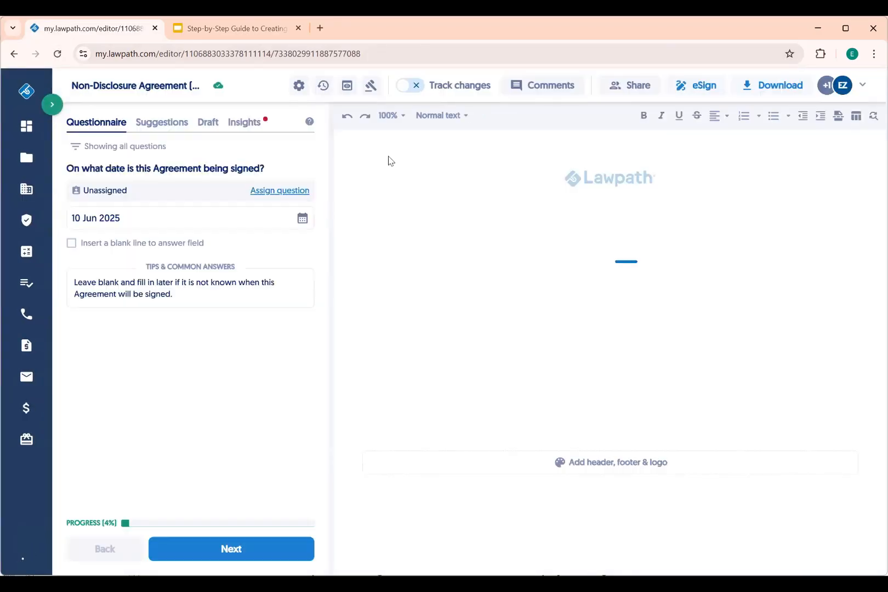
click(539, 88)
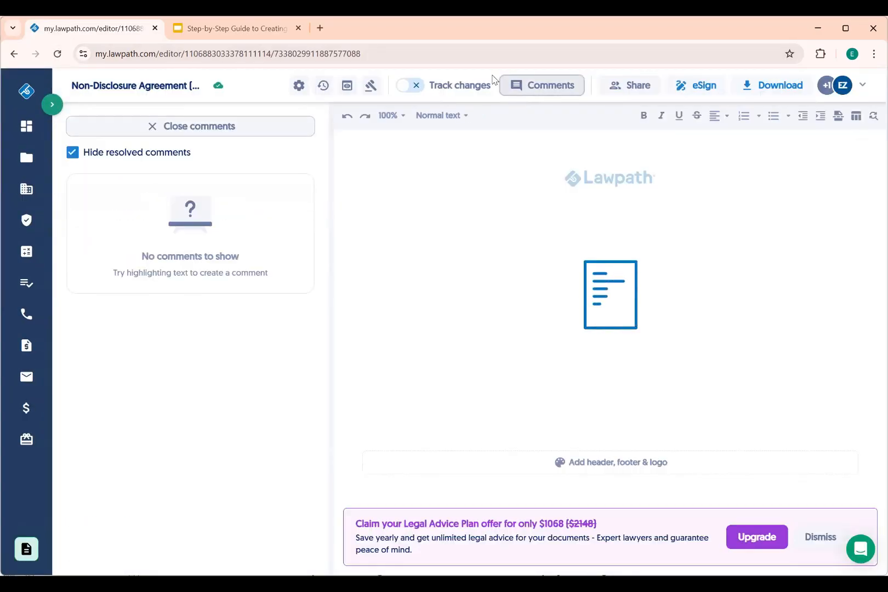
click(183, 127)
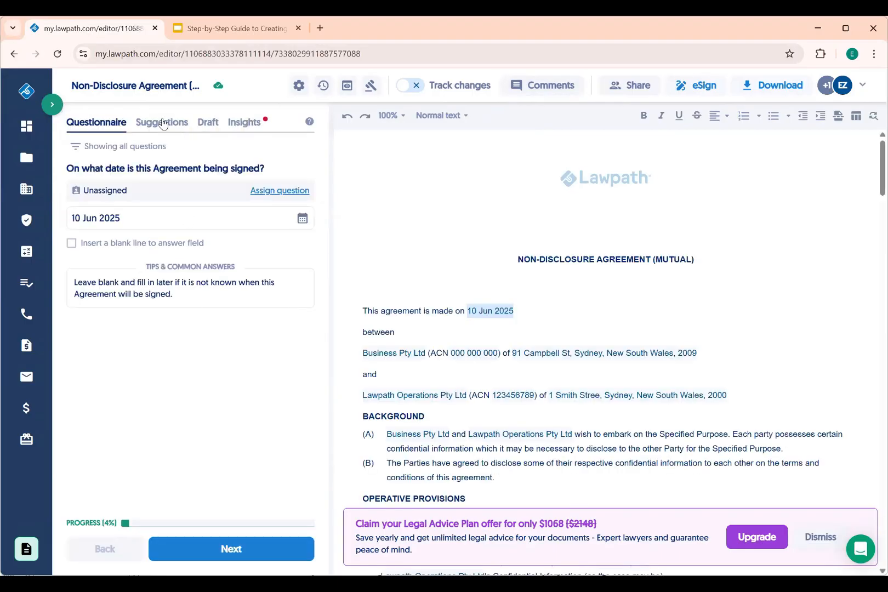
click(94, 147)
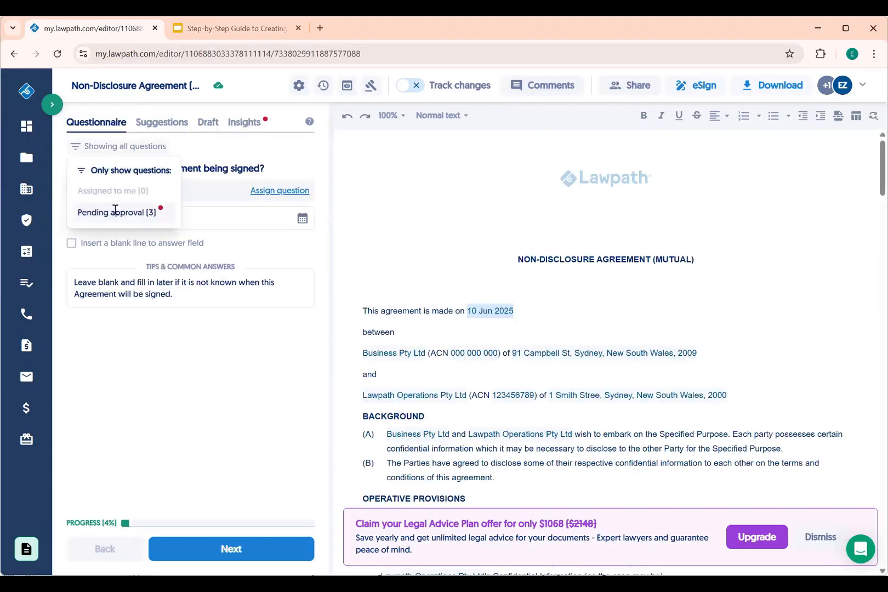
click(116, 212)
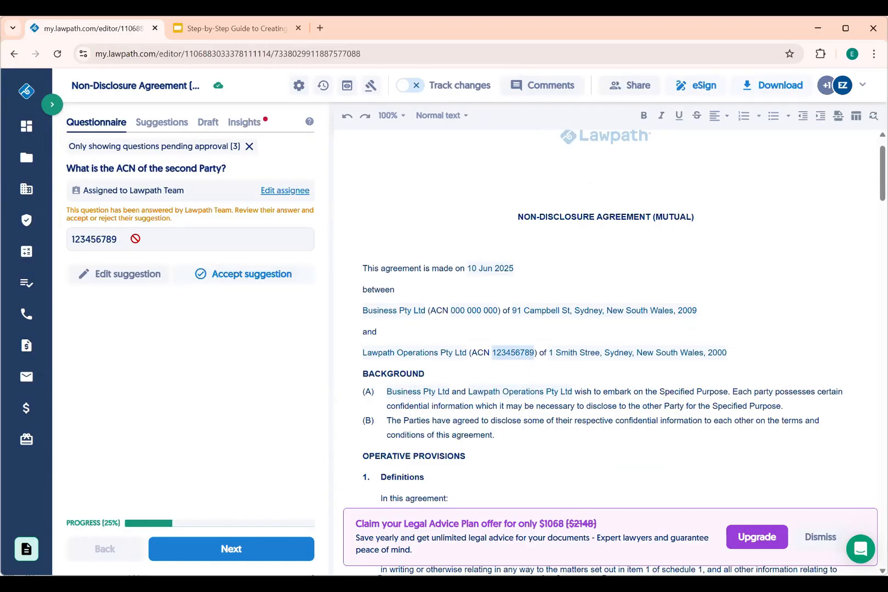
Accept the collaborator's suggested ACN, address and confidential-information answers
click(239, 279)
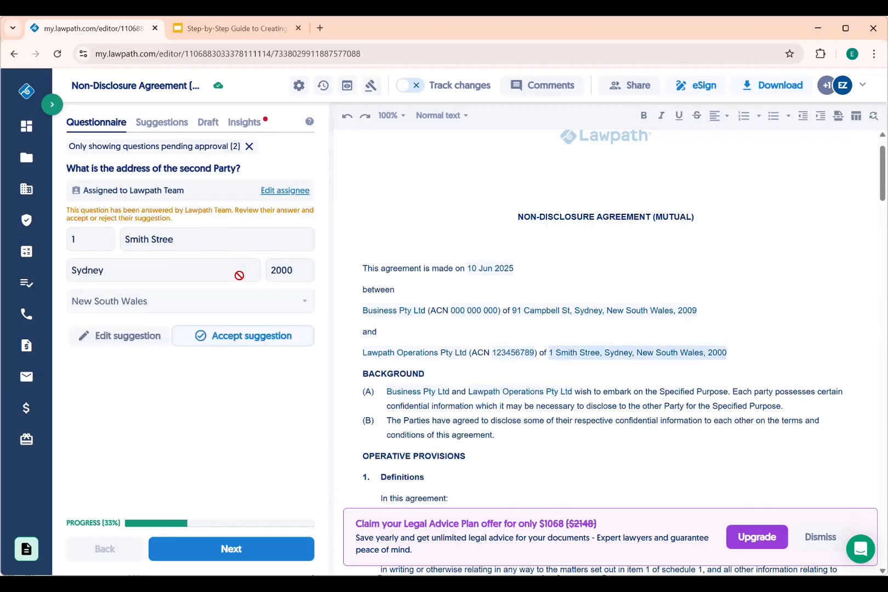
click(225, 340)
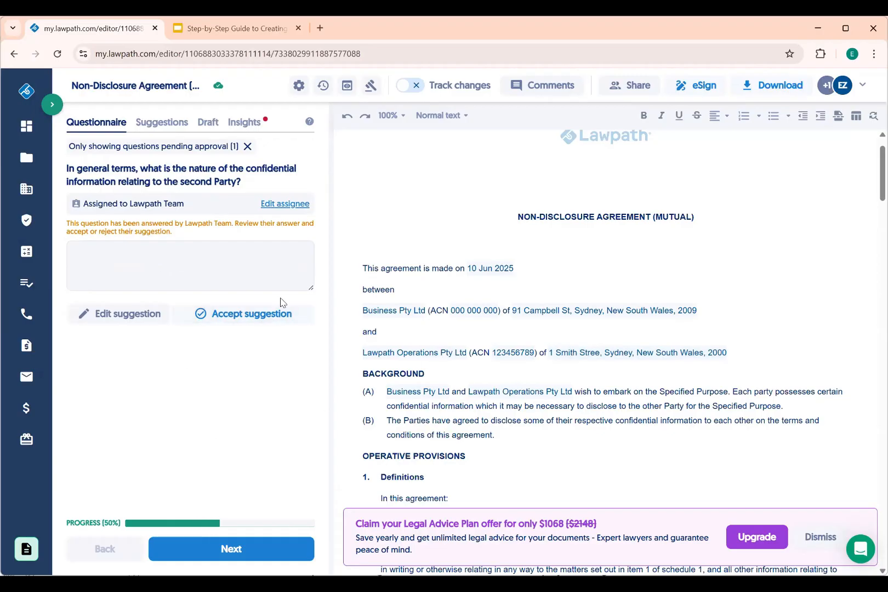
click(213, 320)
click(231, 317)
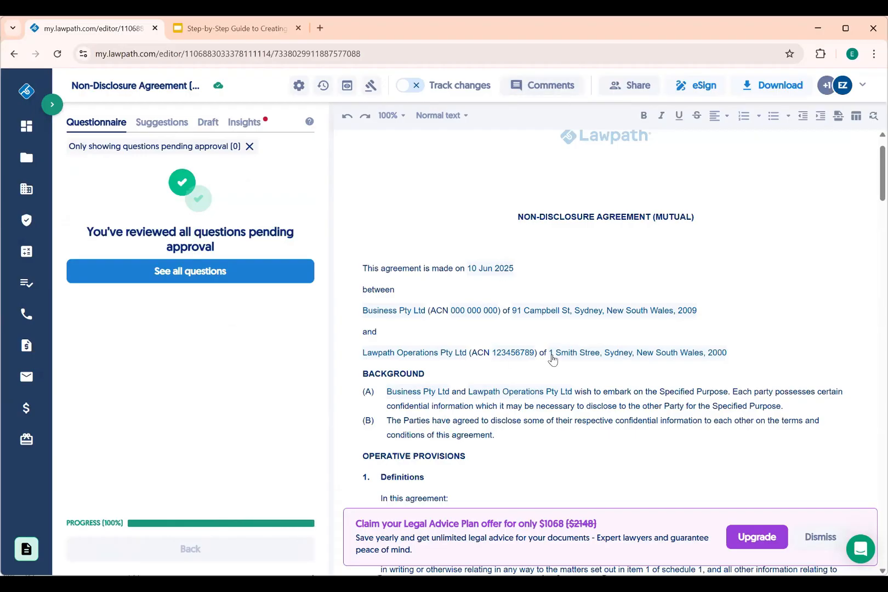
scroll(551, 359, down, 15)
Enter 1,000,000 after the $ in clause 7.3
scroll(552, 359, down, 5)
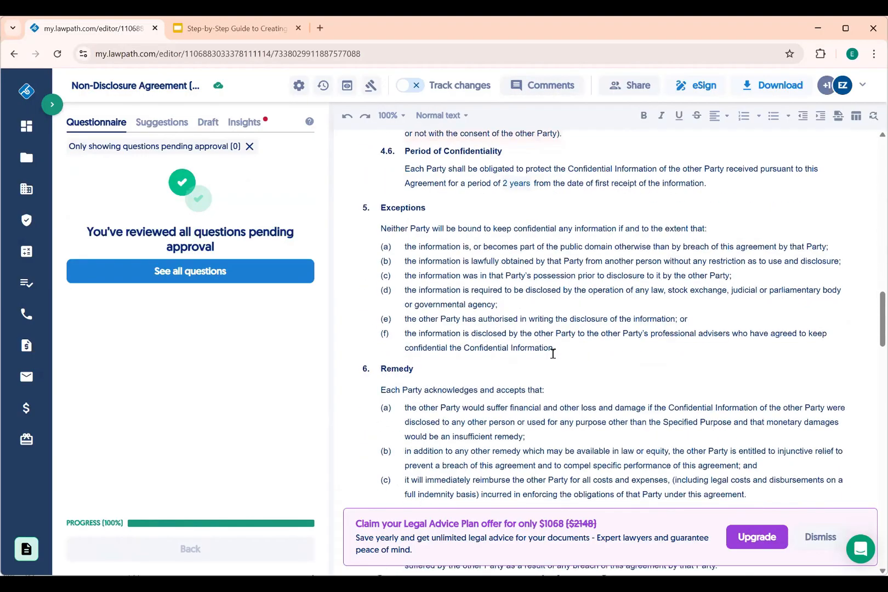
scroll(551, 350, up, 5)
scroll(482, 226, down, 9)
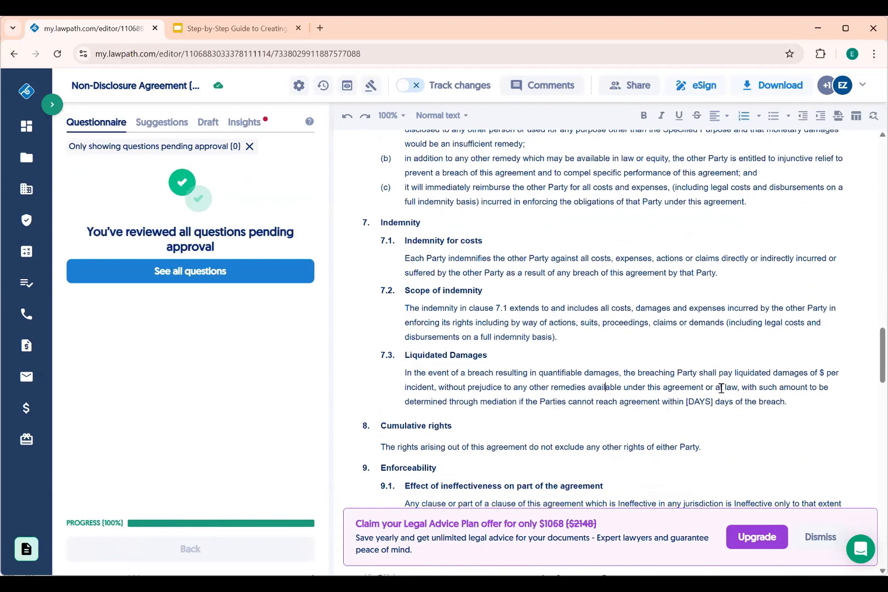
click(823, 371)
text(1,000)
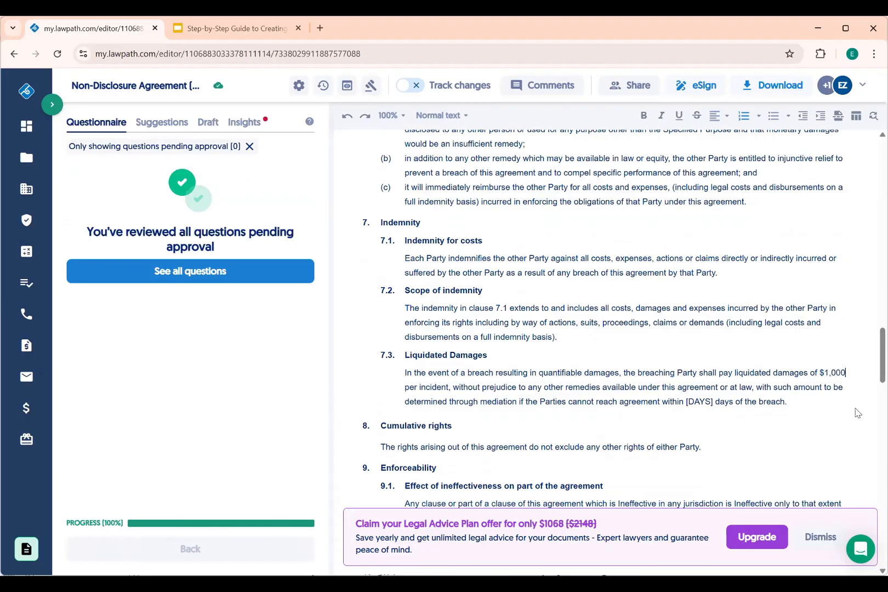
text(,000)
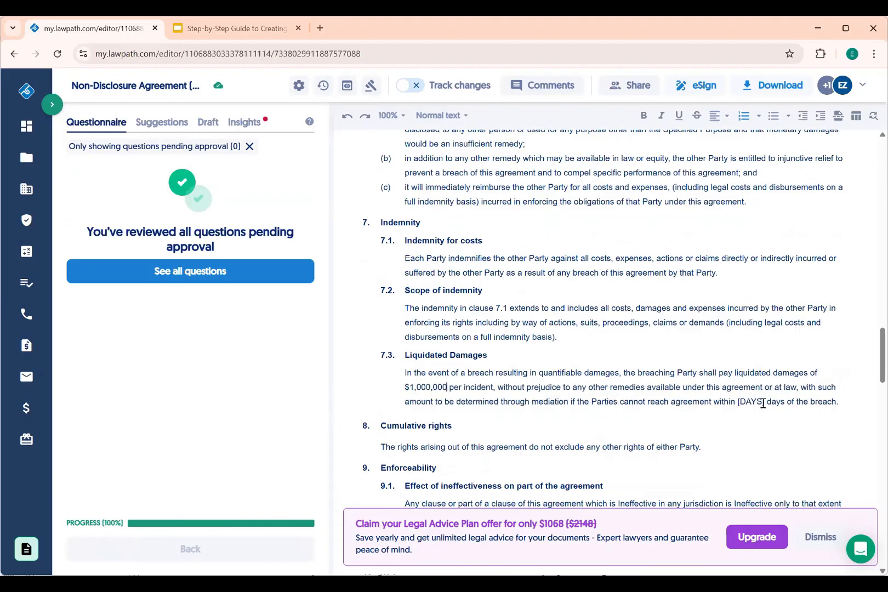
Replace the [DAYS] placeholder in clause 7.3 with 10
drag(766, 403, 738, 404)
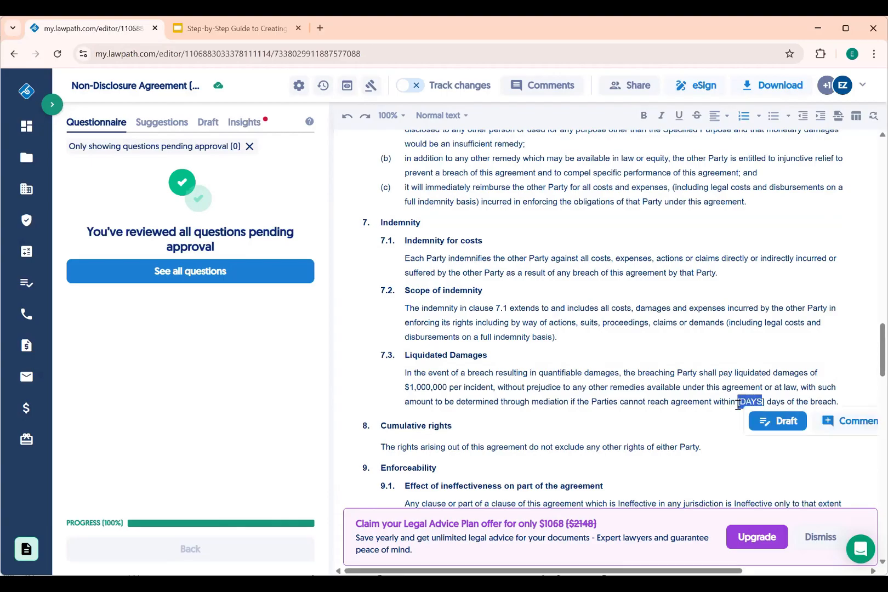
key(BackSpace)
text(01)
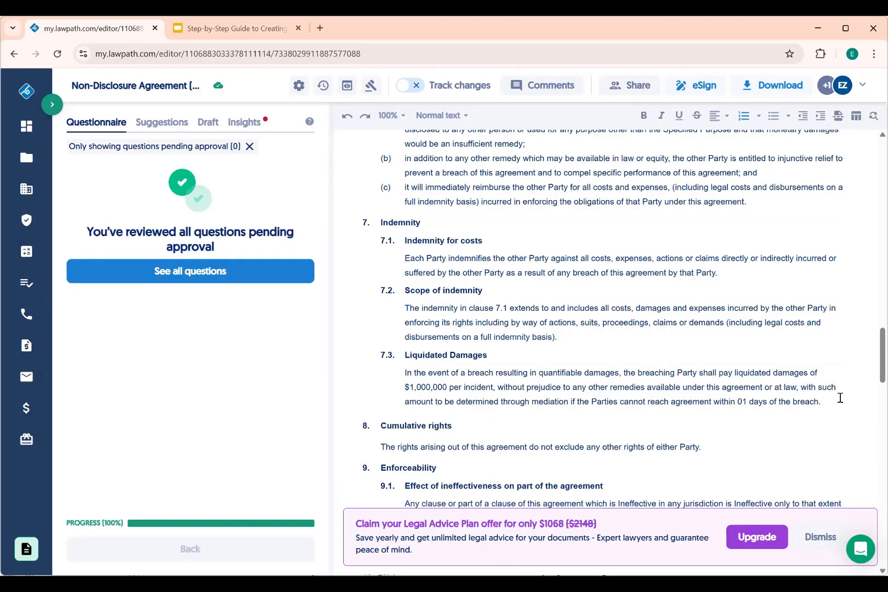
key(BackSpace)
key(BackSpace)
text(01)
text(1)
key(BackSpace)
drag(822, 402, 406, 372)
Start a comment on the whole clause 7.3 paragraph mentioning Lawpath Team
click(520, 421)
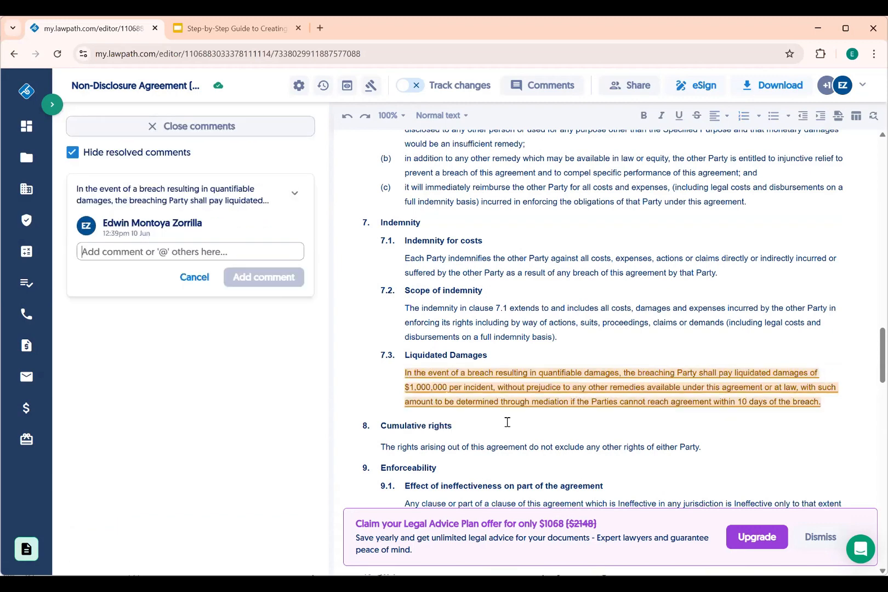
click(560, 375)
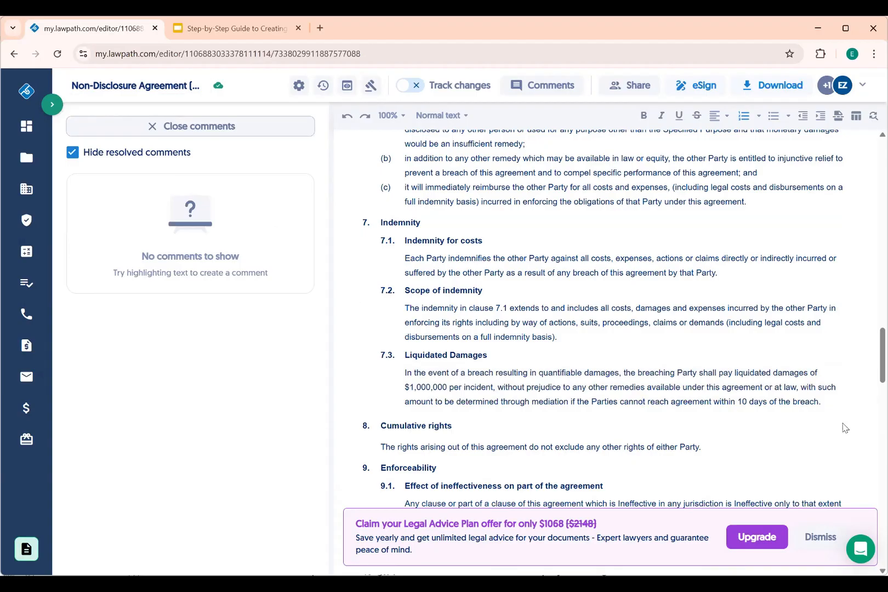
drag(823, 398, 404, 366)
click(518, 420)
text(@)
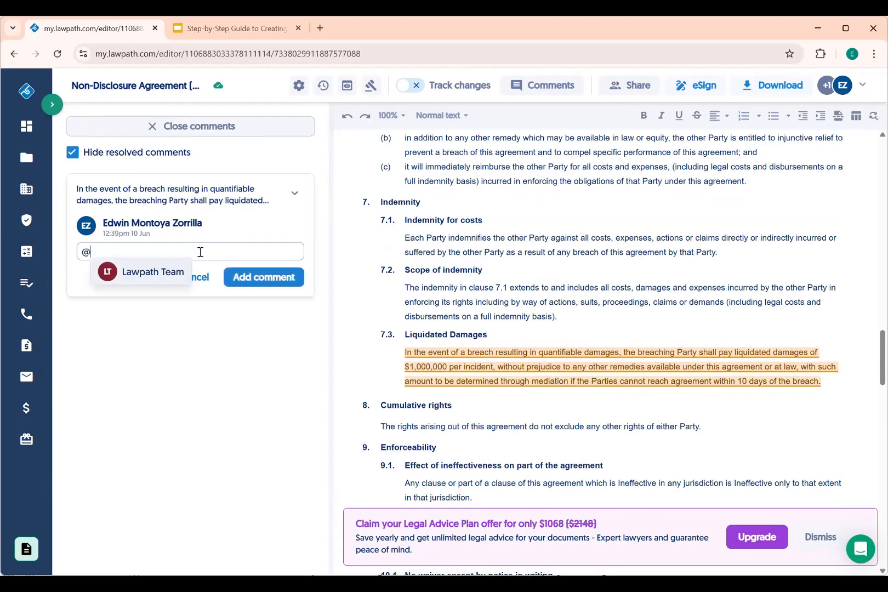
click(160, 274)
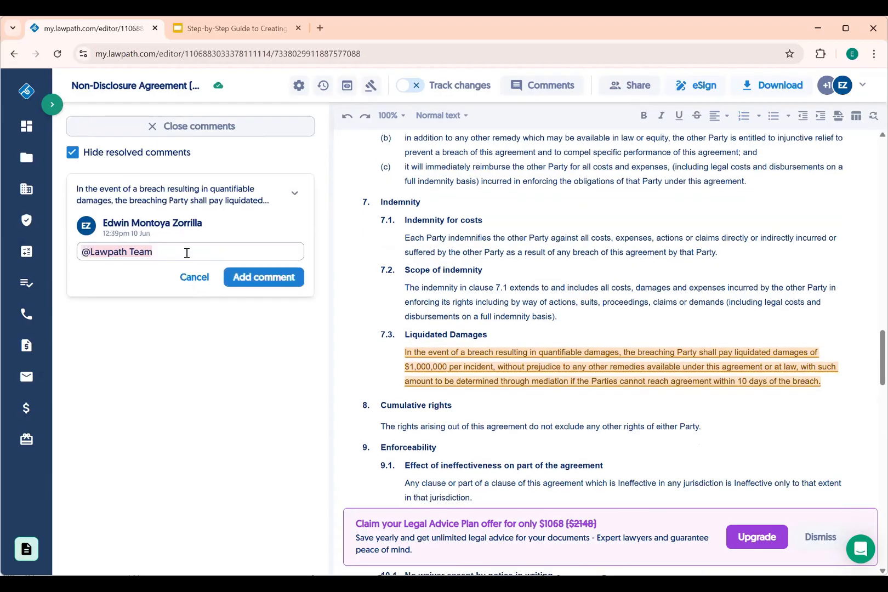
Post 'are you ok with clause I've added?' and resolve the thread after the reply
text(are you ok with clause I've added?)
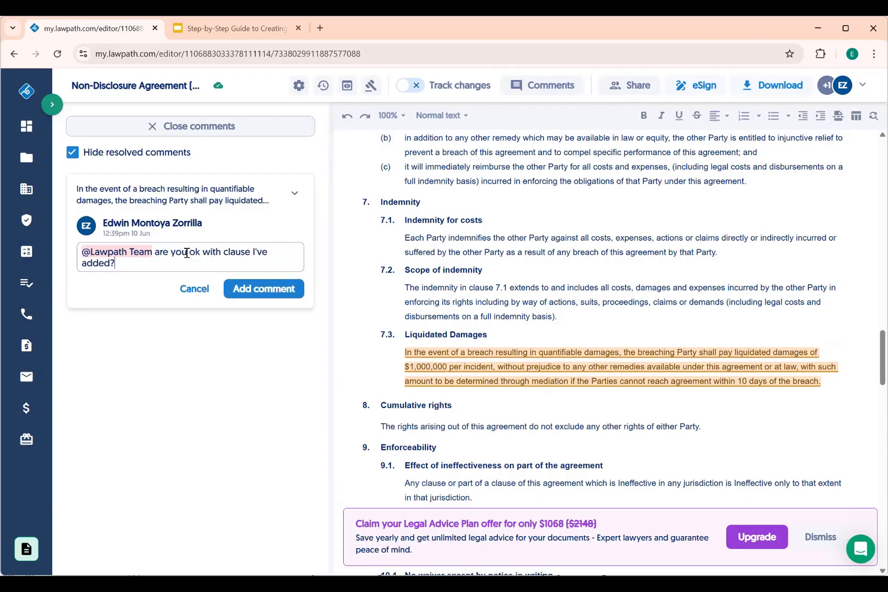
click(245, 288)
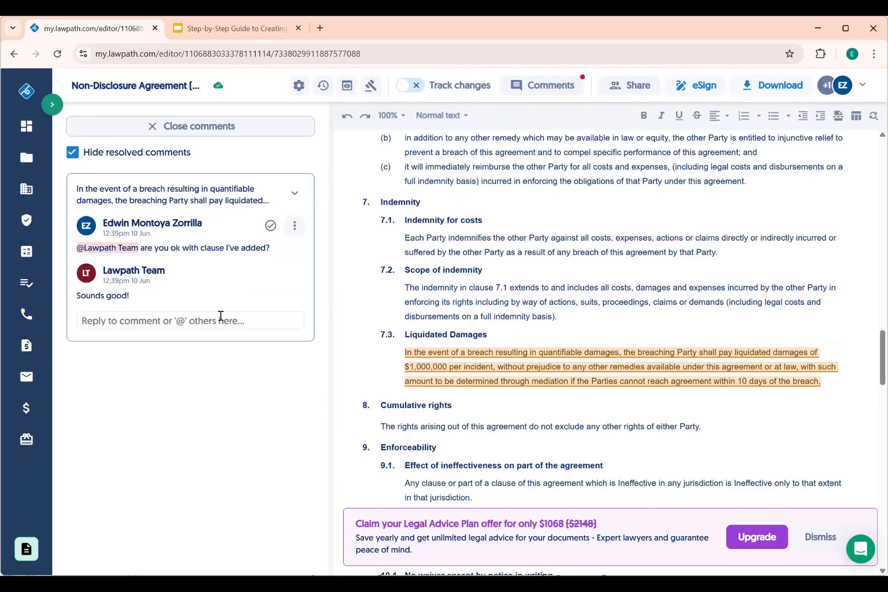
click(270, 226)
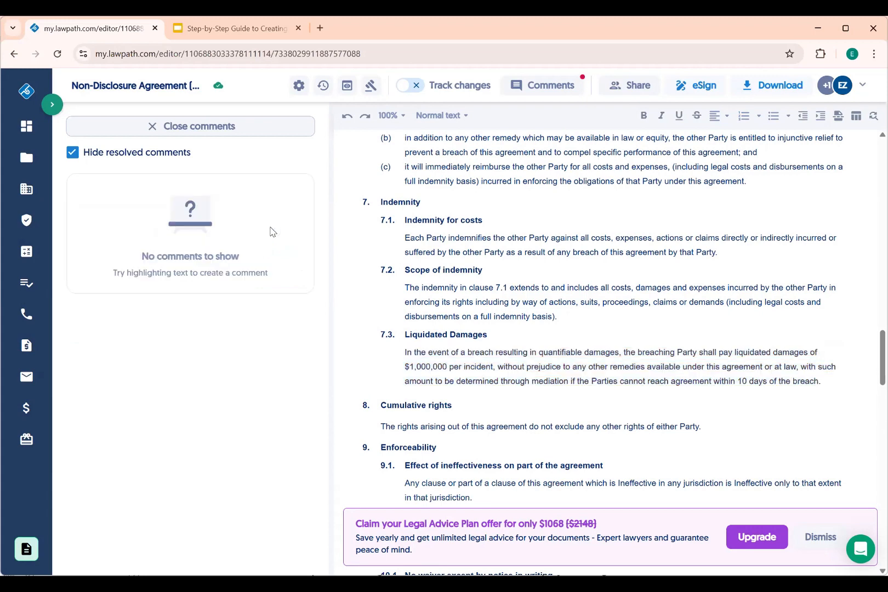
click(679, 85)
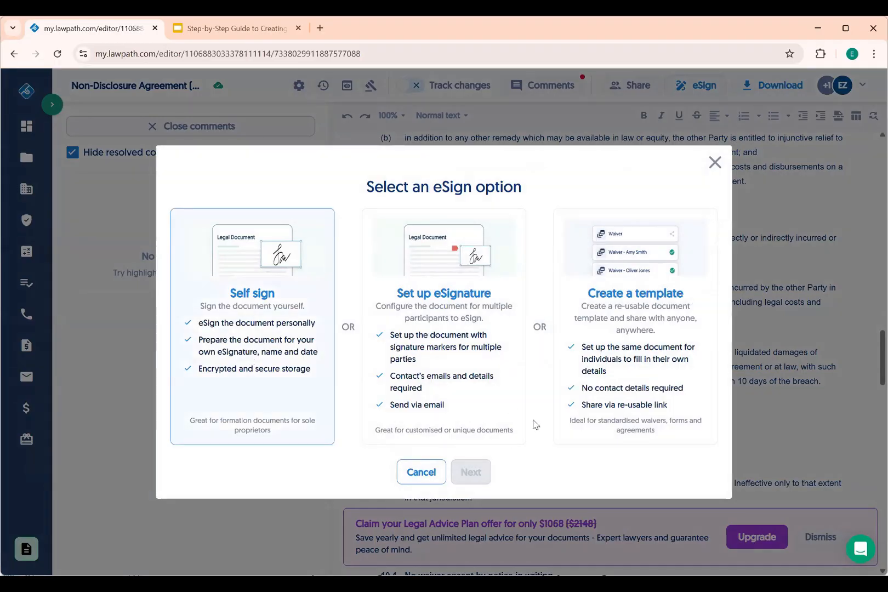
Choose signing with multiple participants and continue to the eSignature setup
click(478, 377)
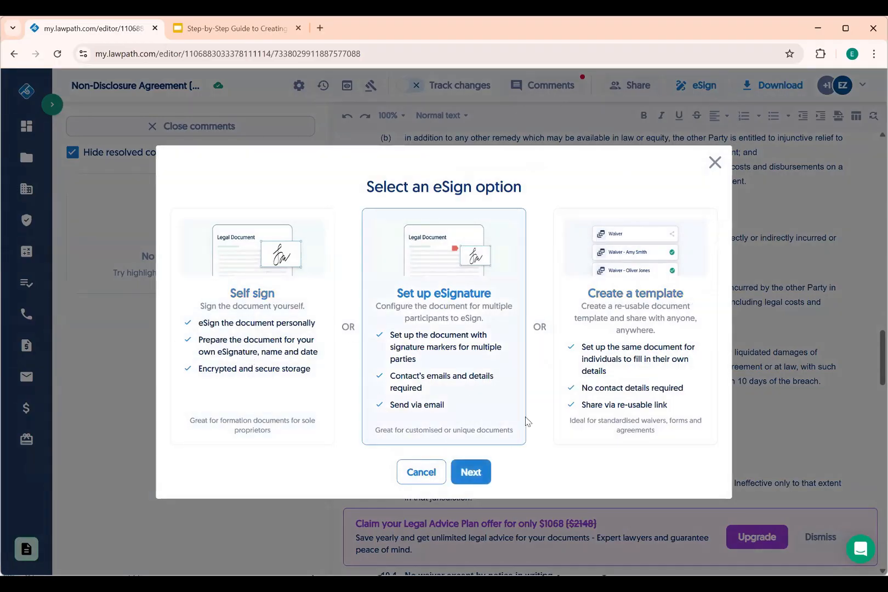
click(472, 469)
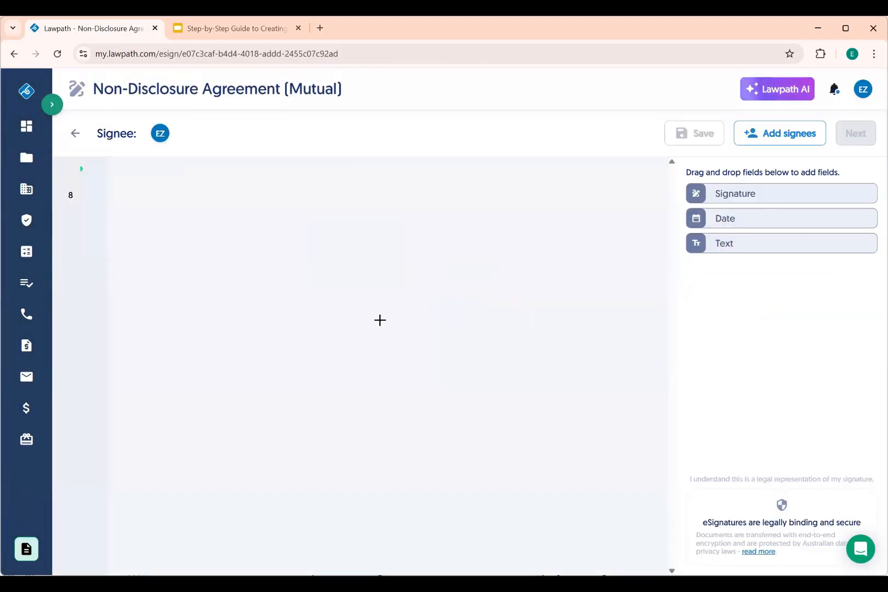
scroll(380, 320, down, 20)
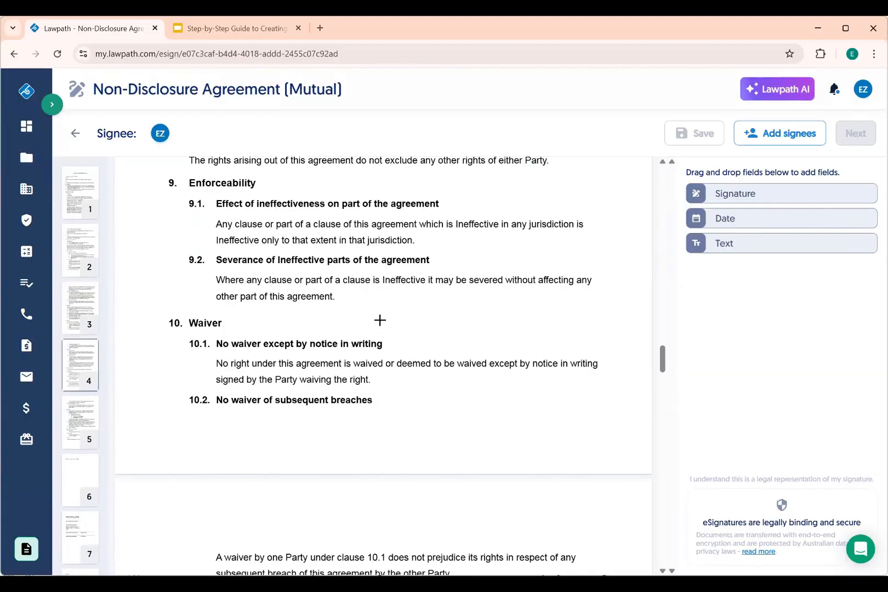
scroll(380, 320, down, 10)
scroll(379, 320, up, 1)
scroll(380, 320, down, 3)
scroll(380, 320, up, 5)
scroll(380, 320, down, 12)
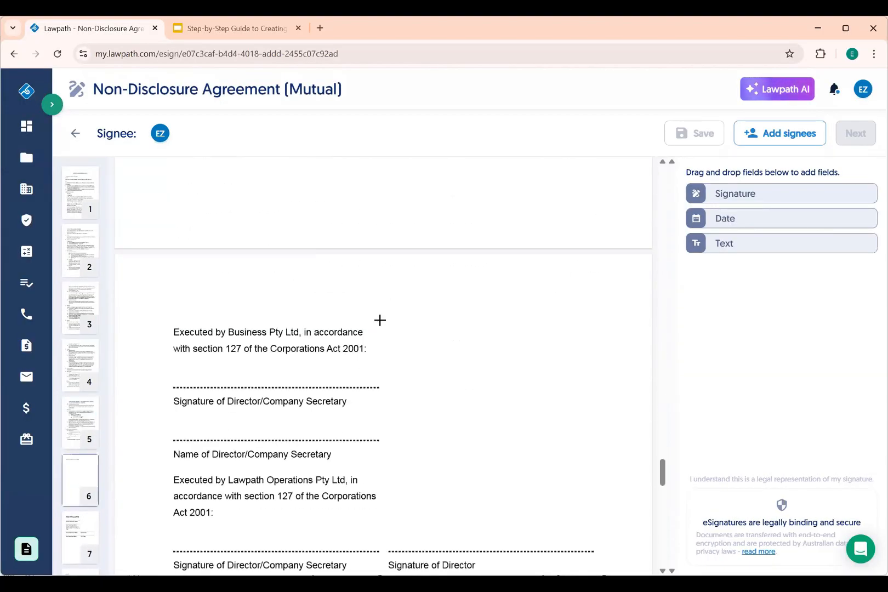
scroll(380, 320, down, 1)
scroll(380, 320, up, 2)
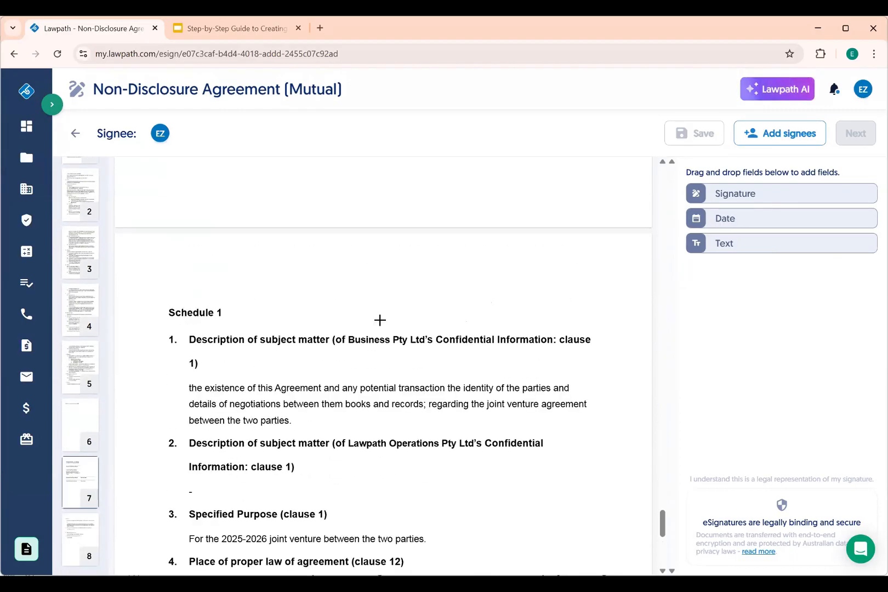
scroll(499, 297, down, 5)
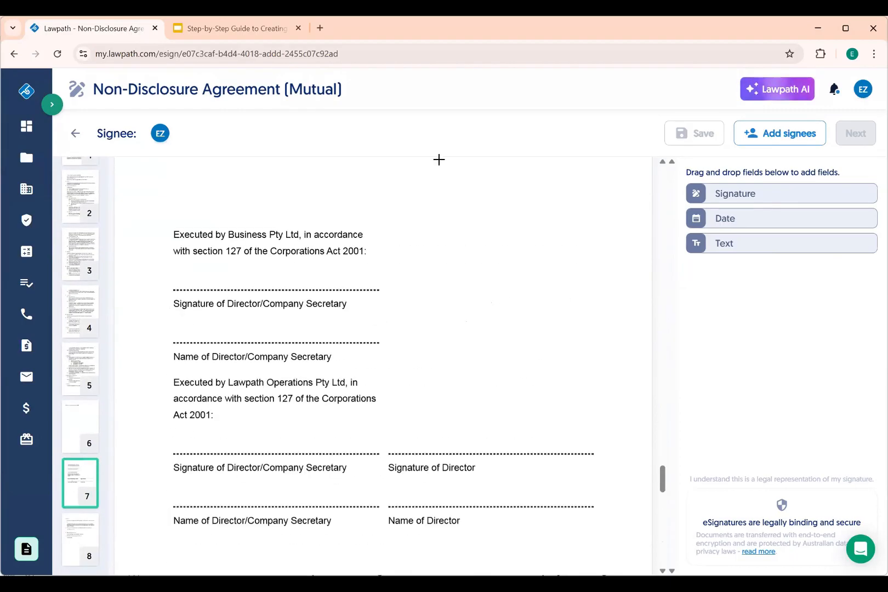
Place signature and text fields for Business Pty Ltd and a signature field by Lawpath Operations
mouse_move(753, 200)
mouse_down()
mouse_move(694, 232)
mouse_move(236, 281)
mouse_up()
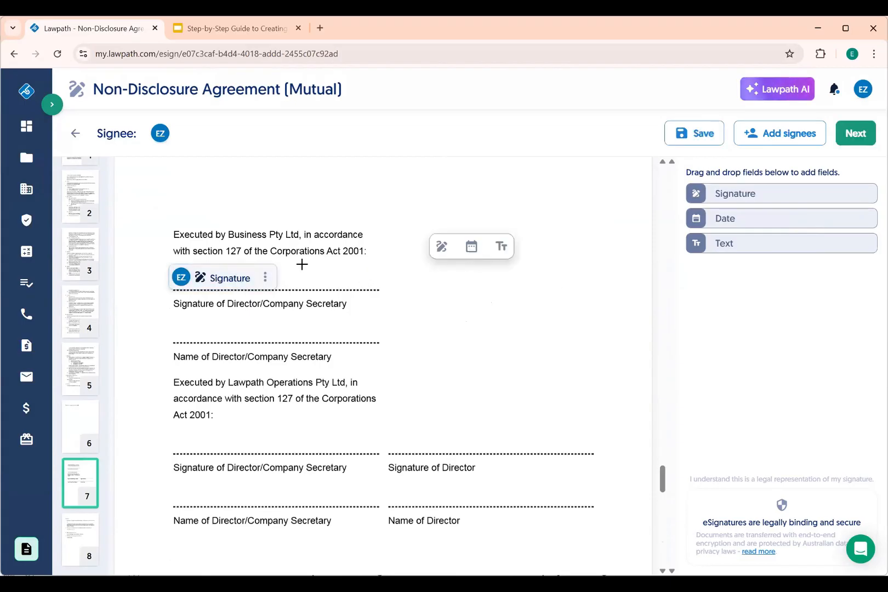
mouse_move(725, 245)
mouse_down()
mouse_move(254, 275)
mouse_move(237, 325)
mouse_move(199, 339)
mouse_up()
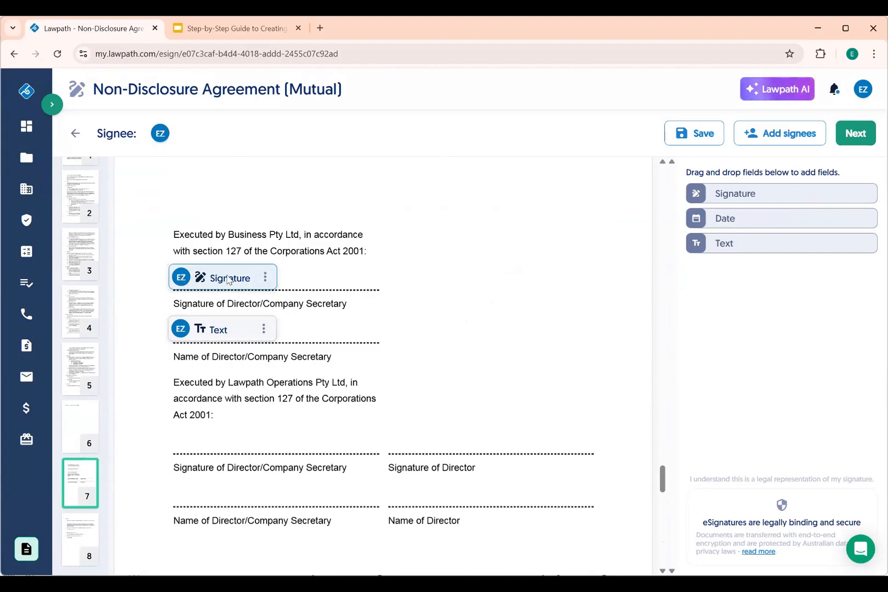
click(319, 206)
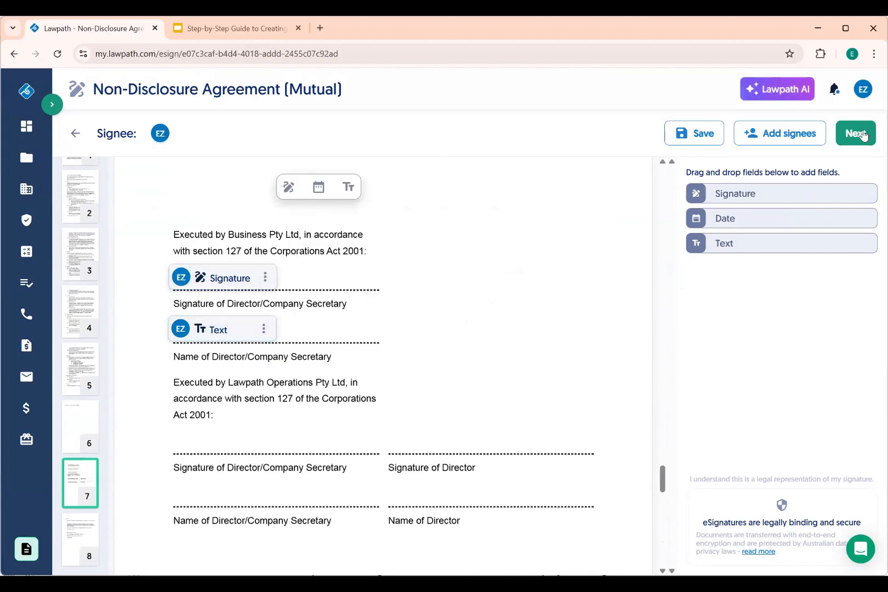
mouse_move(741, 207)
mouse_down()
mouse_move(293, 425)
mouse_move(232, 447)
mouse_move(187, 434)
mouse_up()
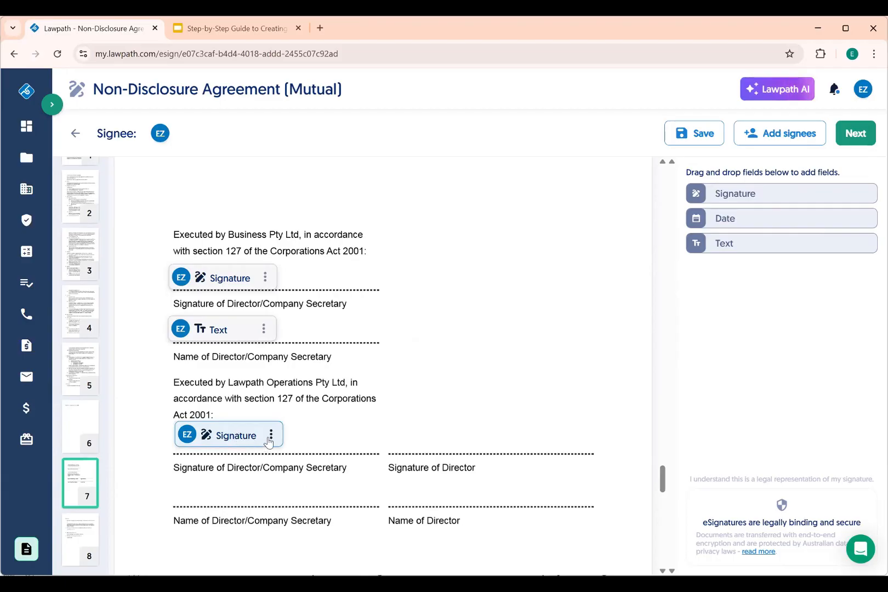
drag(229, 436, 284, 420)
click(329, 418)
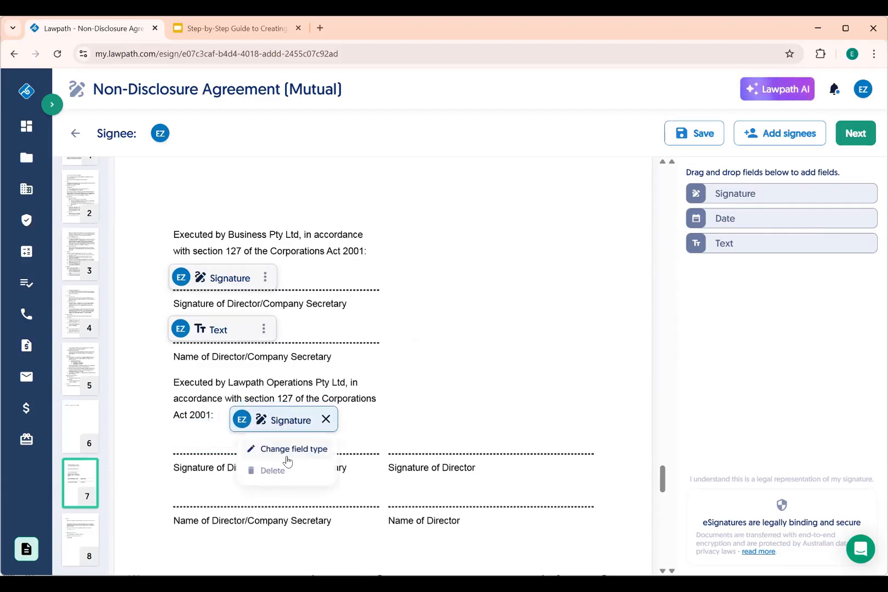
Delete the stray Lawpath Operations signature field and add a row for another signee
click(281, 468)
click(783, 133)
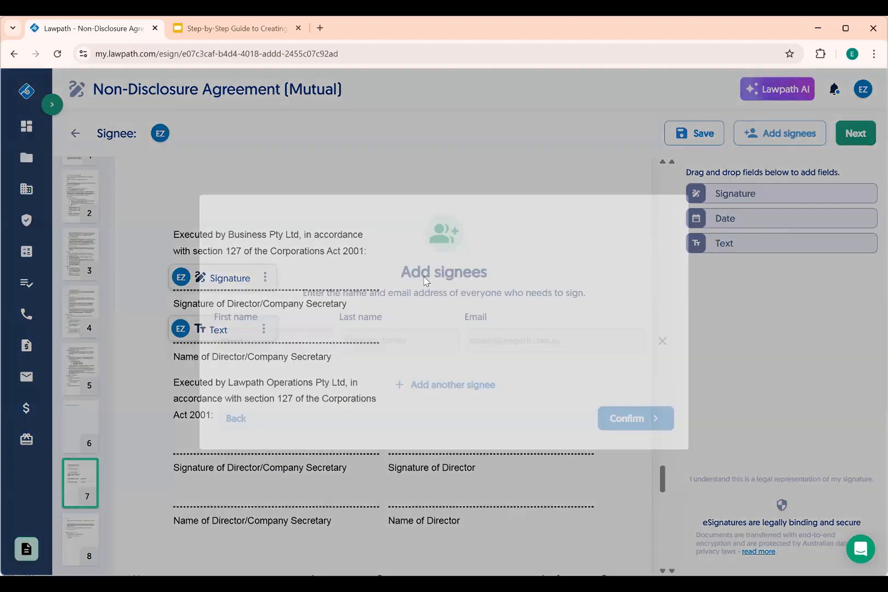
click(477, 385)
click(278, 359)
Enter Lawpath Tech as the new signee, add their e-mail address, and confirm
text(Lawpath)
key(Tab)
key(Tab)
text(Tech)
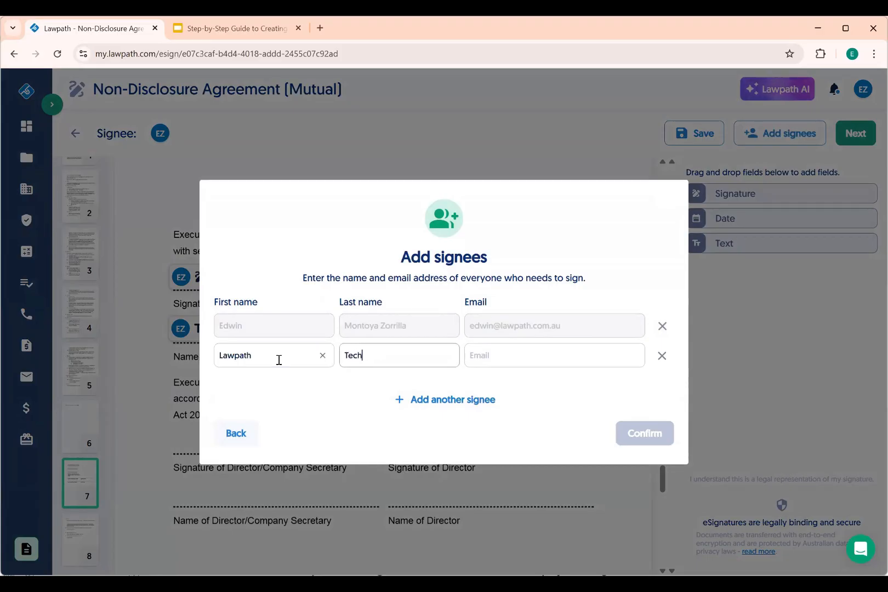
key(Tab)
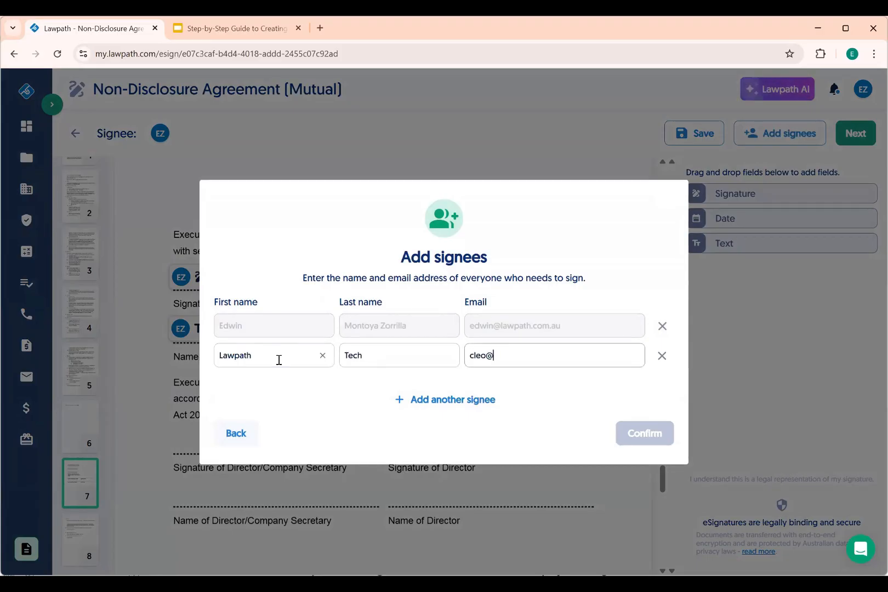
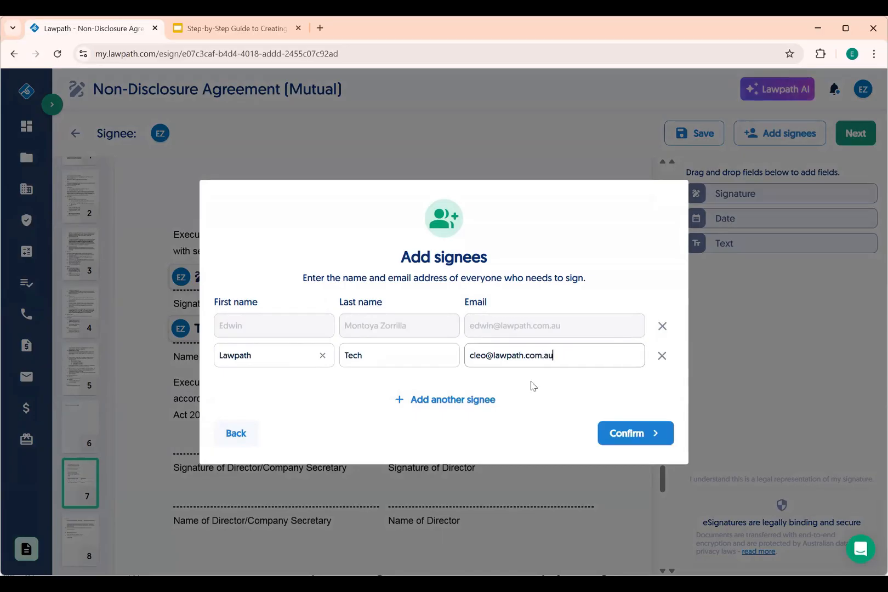
click(626, 430)
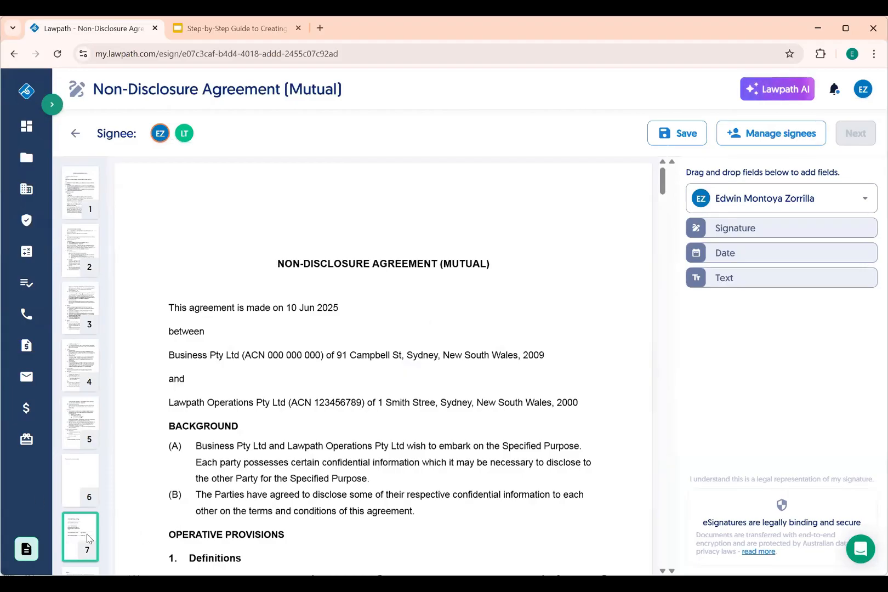
Place a signature field on the Lawpath Operations block and assign it to Lawpath Tech
mouse_move(721, 230)
mouse_down()
mouse_move(436, 334)
mouse_move(228, 470)
mouse_move(241, 444)
mouse_move(478, 418)
mouse_move(392, 415)
mouse_move(224, 440)
mouse_move(155, 428)
mouse_up()
click(276, 439)
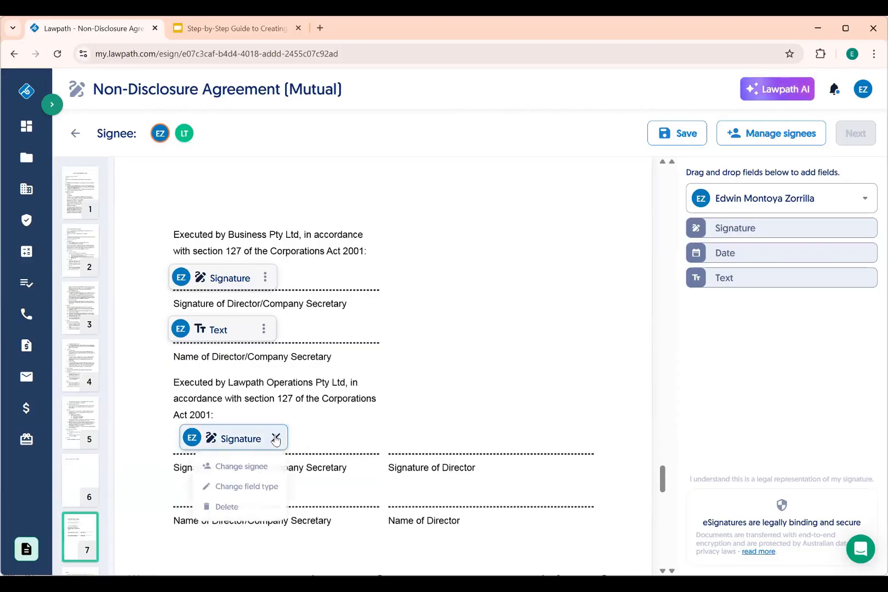
click(235, 466)
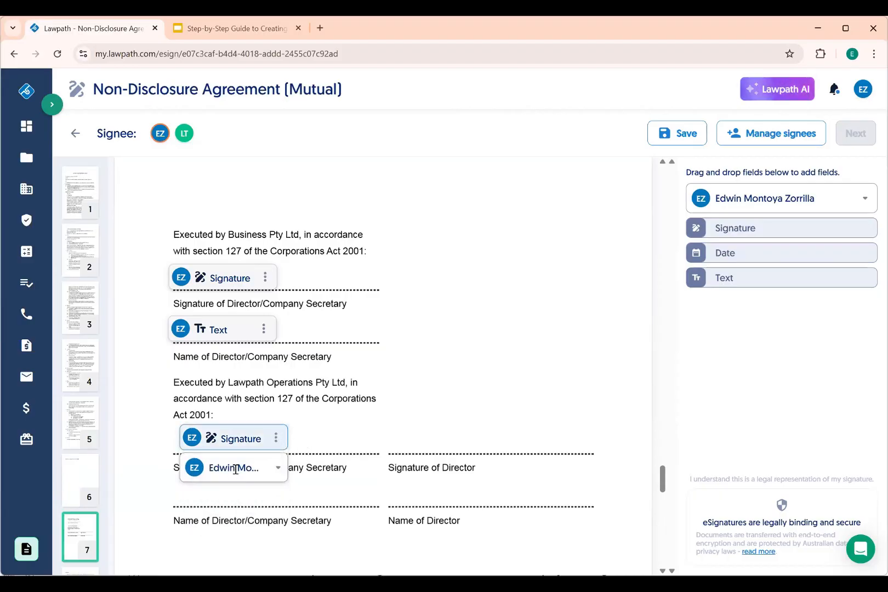
click(235, 468)
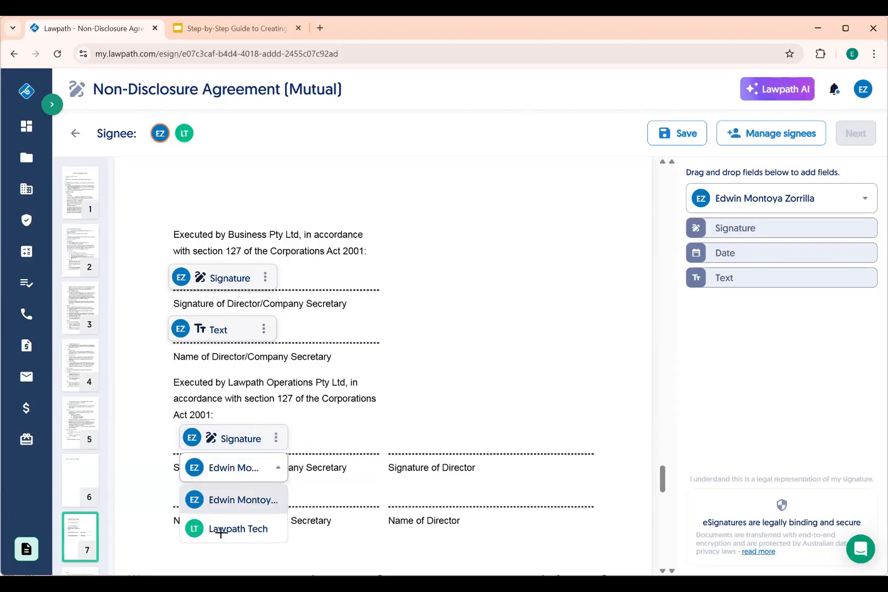
click(221, 530)
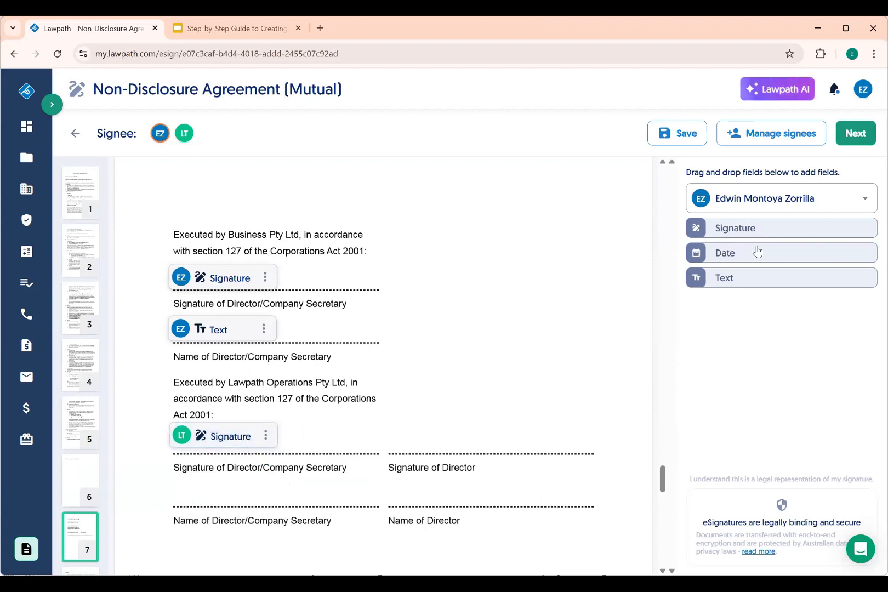
Add a name text field on that block assigned to Lawpath Tech, then go to Next
mouse_move(753, 281)
mouse_down()
mouse_move(531, 331)
mouse_move(109, 540)
mouse_up()
click(267, 493)
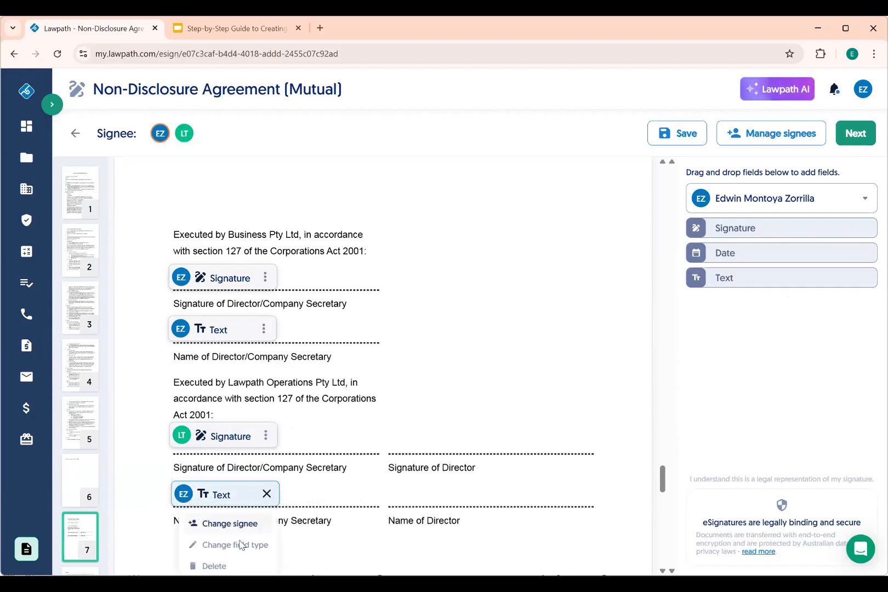
click(229, 525)
click(237, 525)
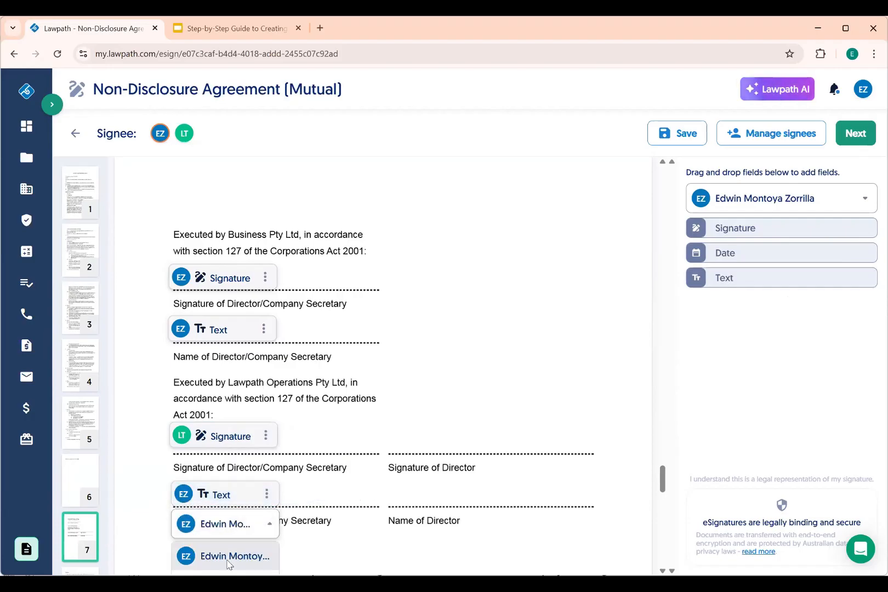
scroll(224, 550, down, 1)
click(224, 557)
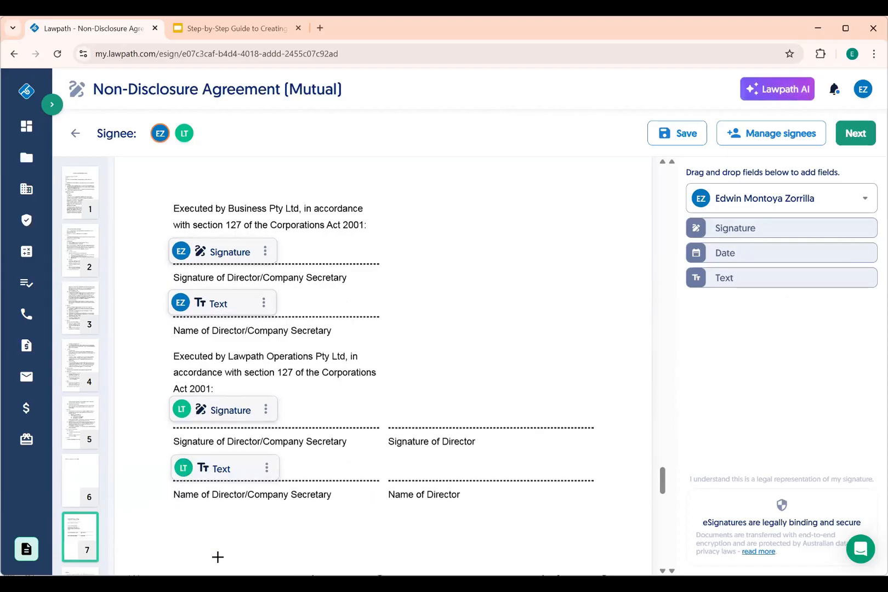
click(855, 134)
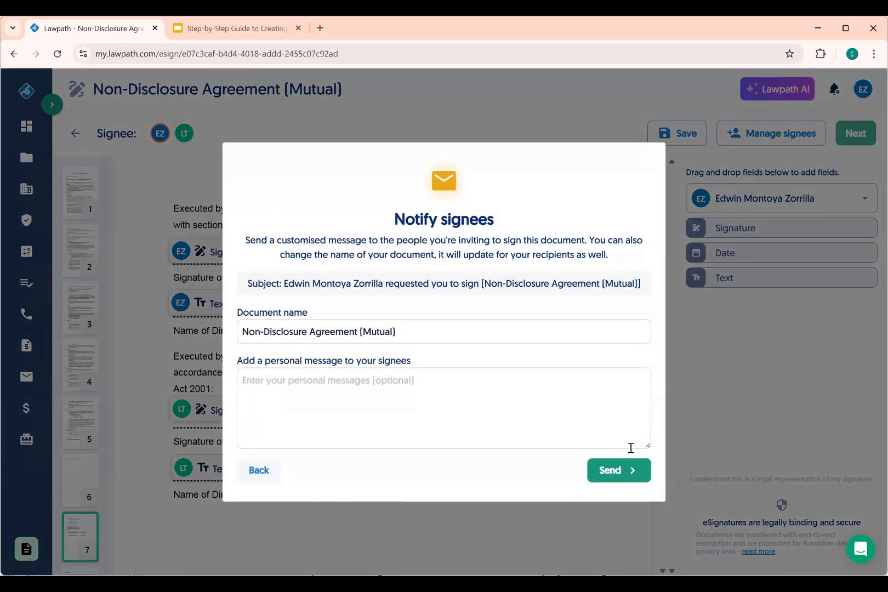
Send the eSign request with the message 'Sign when you have chance.' and choose Sign now
click(544, 421)
text(Si)
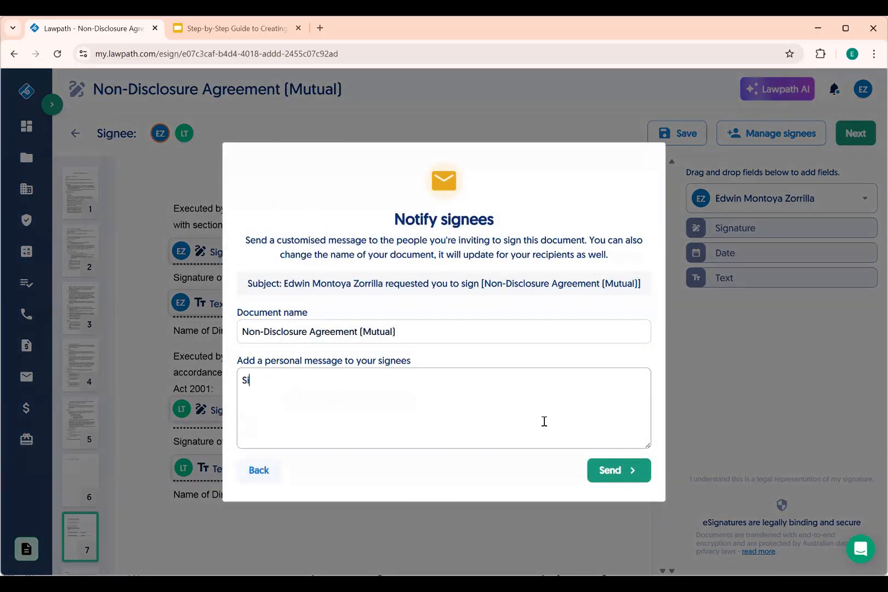
text(gn when you have )
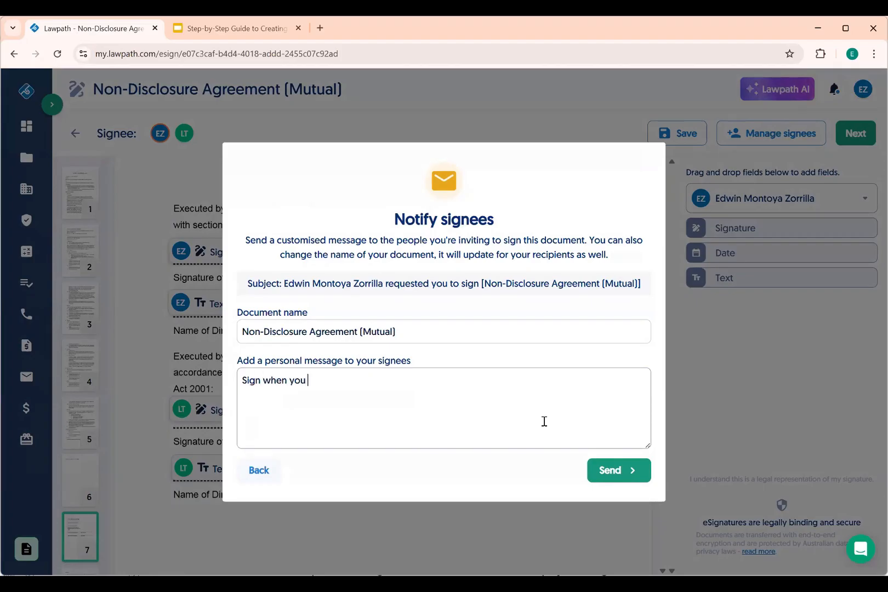
text(chance.)
click(614, 469)
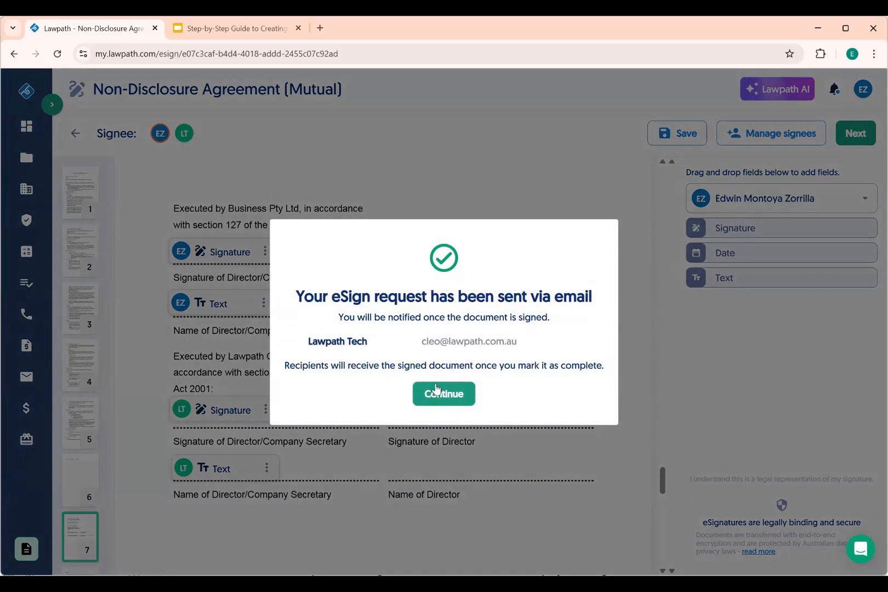
click(437, 390)
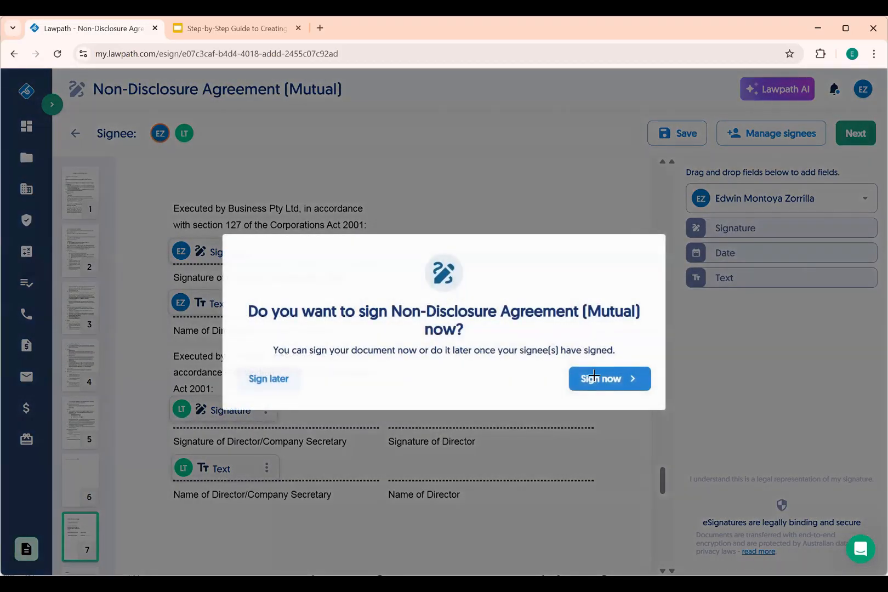
click(593, 377)
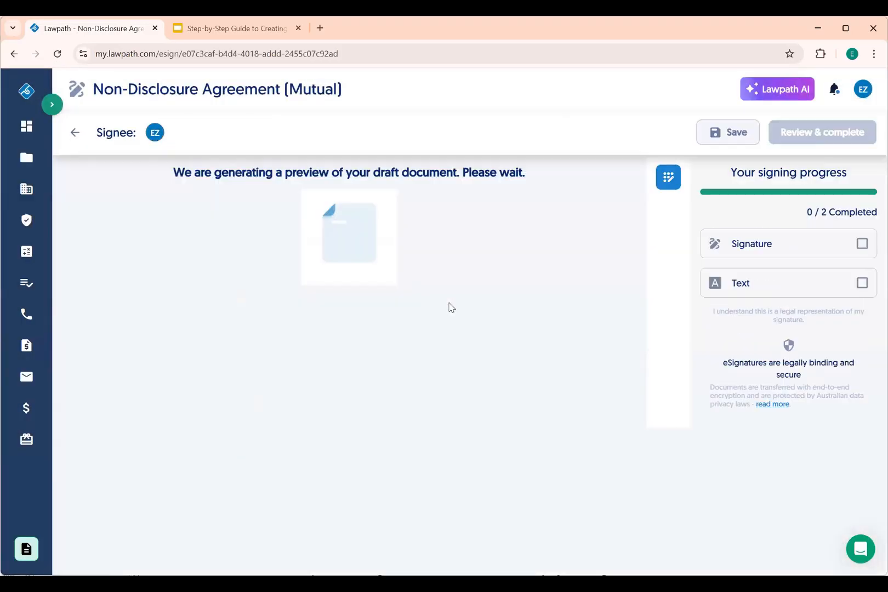
Apply the signature on page 7's Business Pty Ltd line, moved and shrunk to fit
scroll(131, 383, down, 6)
click(68, 536)
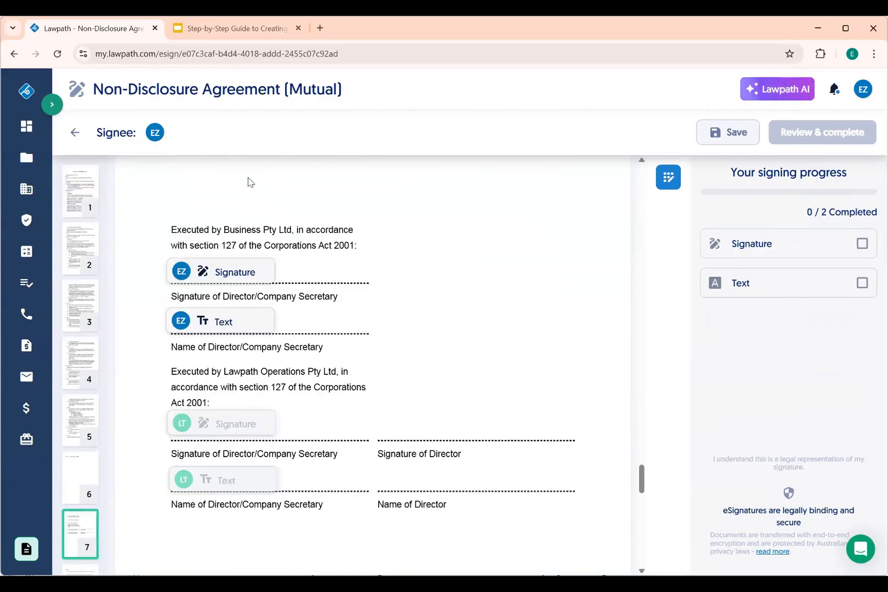
click(229, 269)
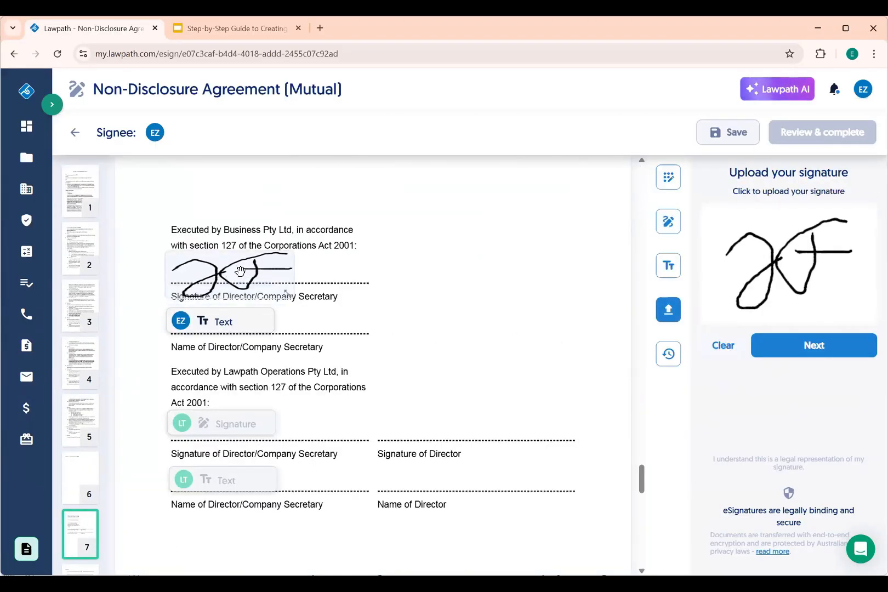
drag(240, 271, 231, 258)
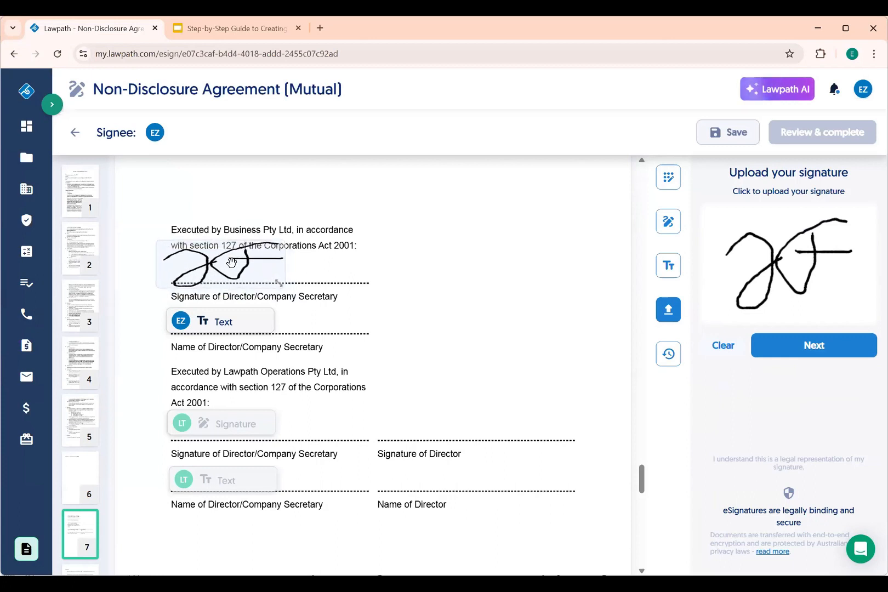
drag(277, 282, 211, 262)
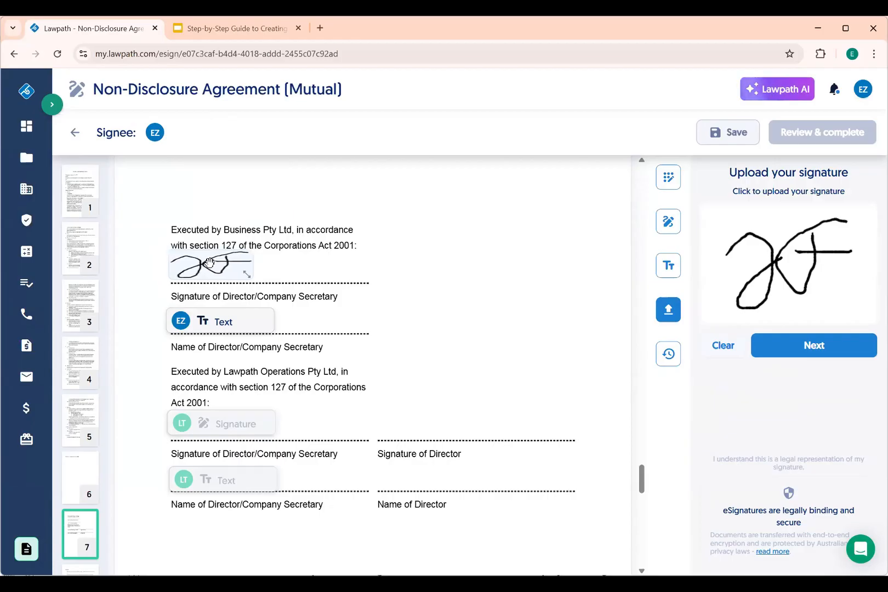
Fill the name field with the signer's name and 'Product Manager', widening it to one line
click(230, 320)
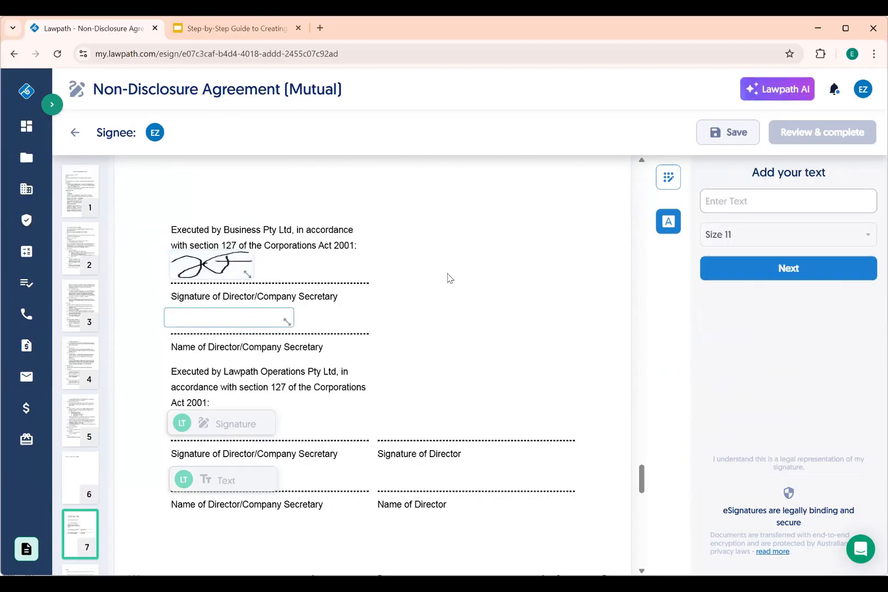
text(Product Manager)
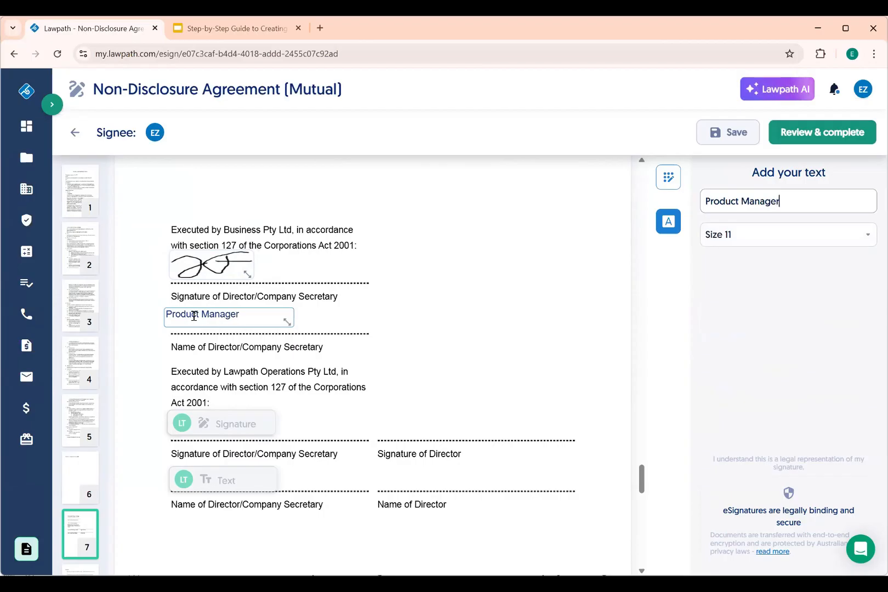
click(169, 313)
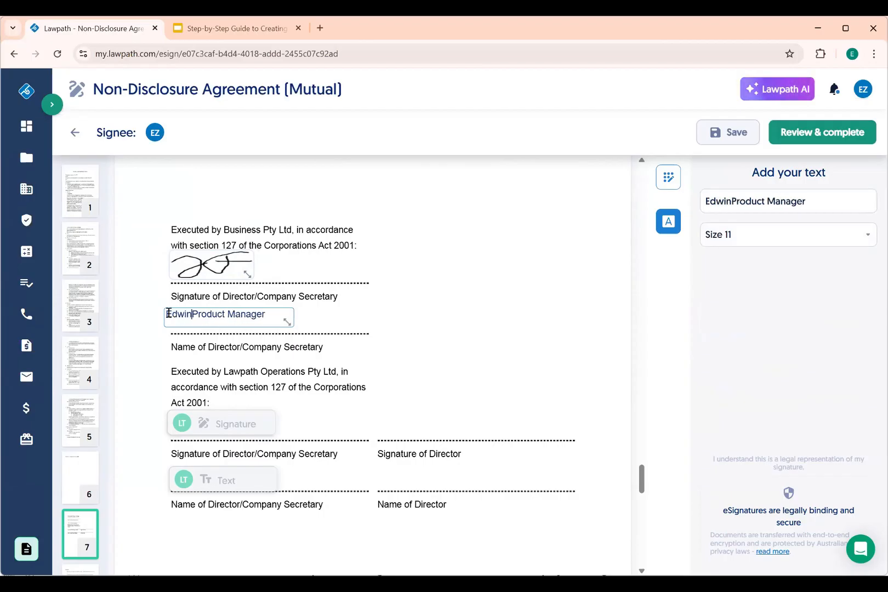
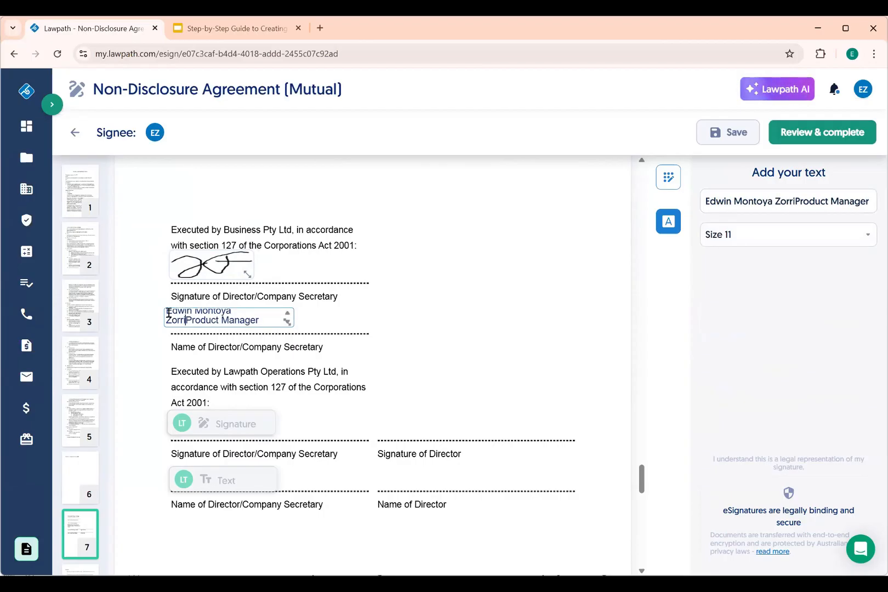
drag(288, 322, 380, 322)
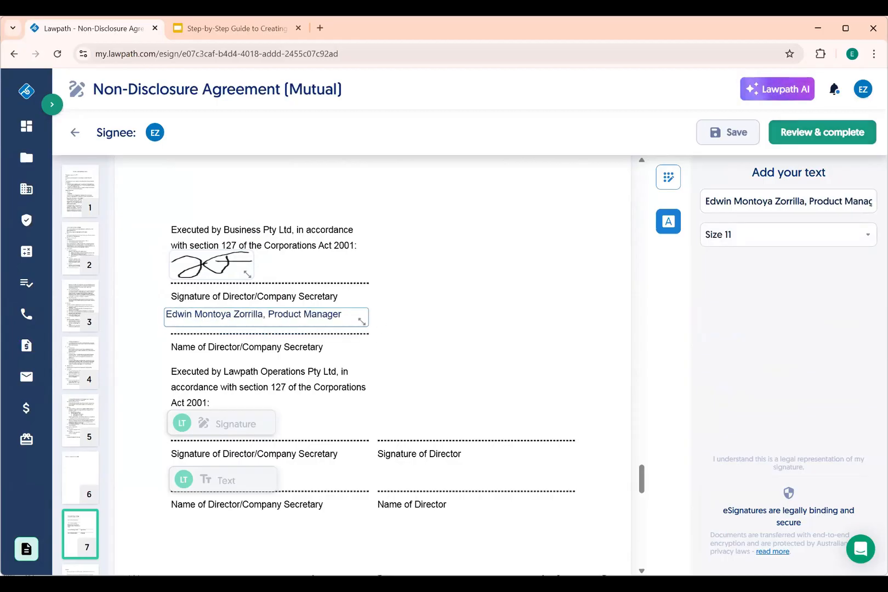
click(825, 131)
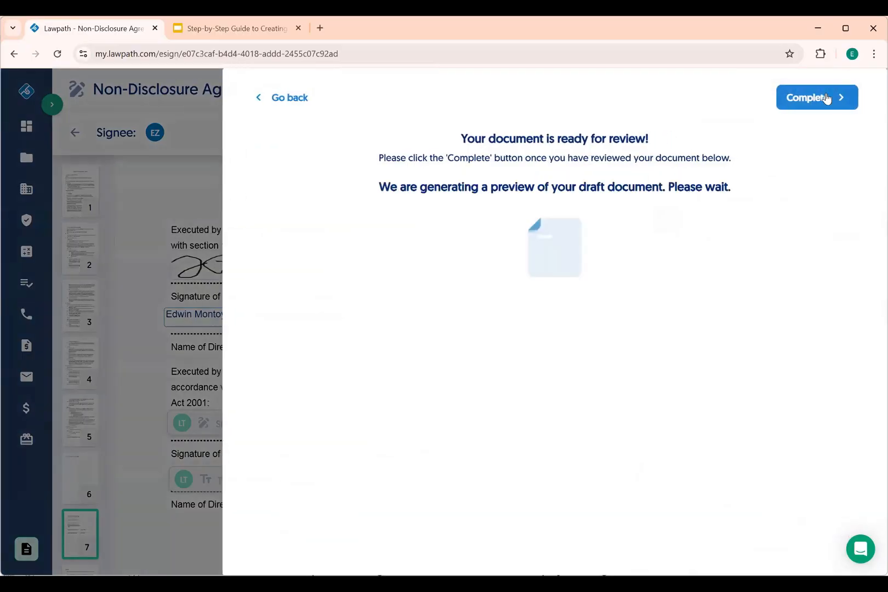
Complete the NDA signing and return to My Documents
click(825, 99)
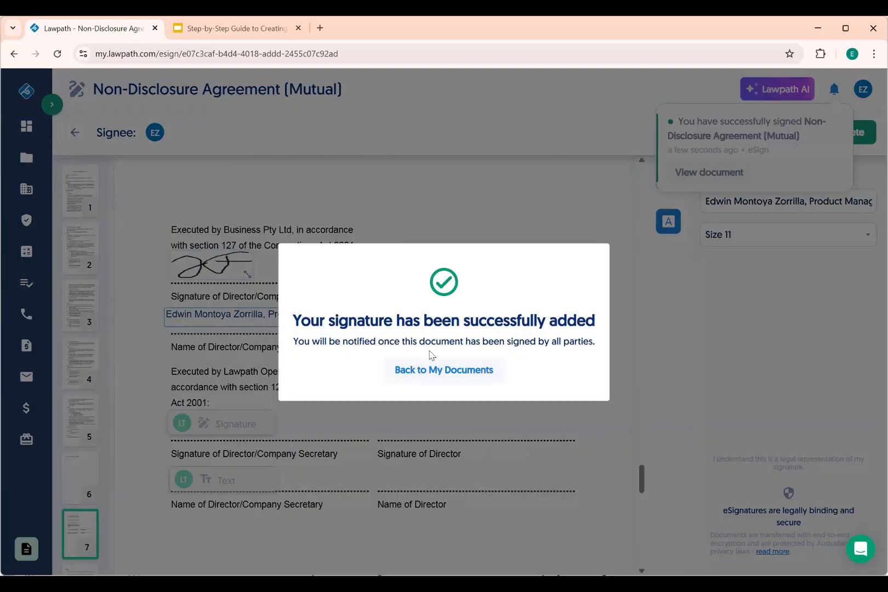
click(423, 368)
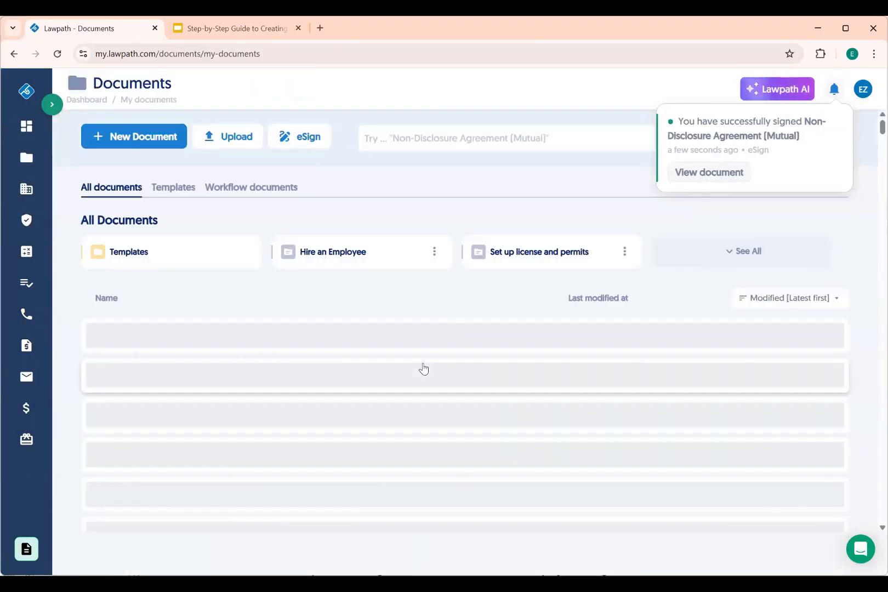
Open the Demo documents folder and continue editing [Demo] Employment Agreement (Casual)
click(739, 259)
scroll(529, 315, down, 5)
click(510, 328)
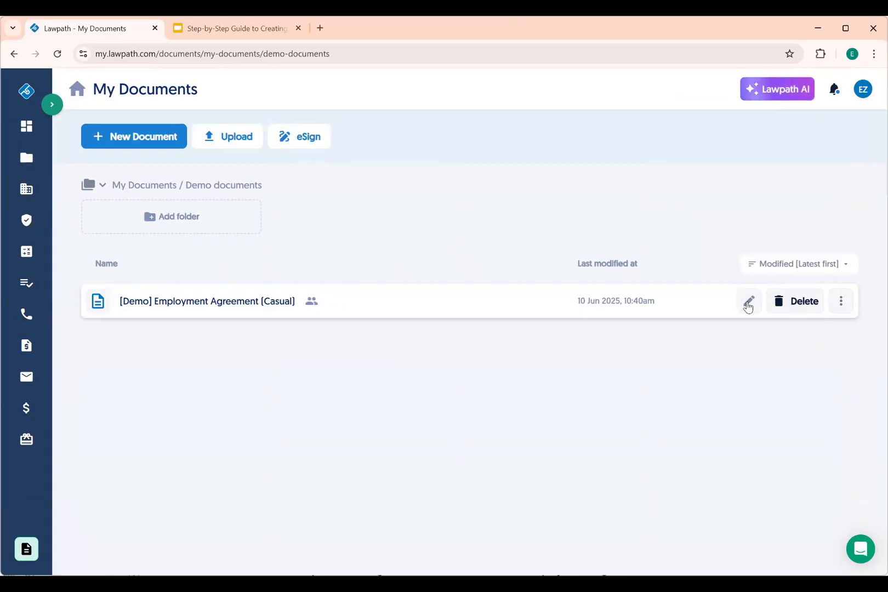
click(729, 304)
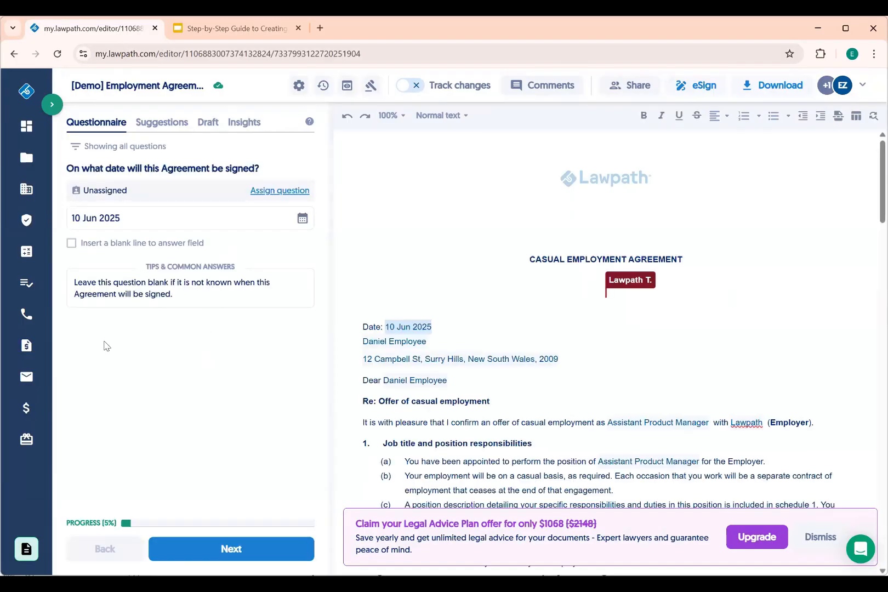
Advance the questionnaire keeping existing answers, skipping the Award system and classification level questions
click(245, 549)
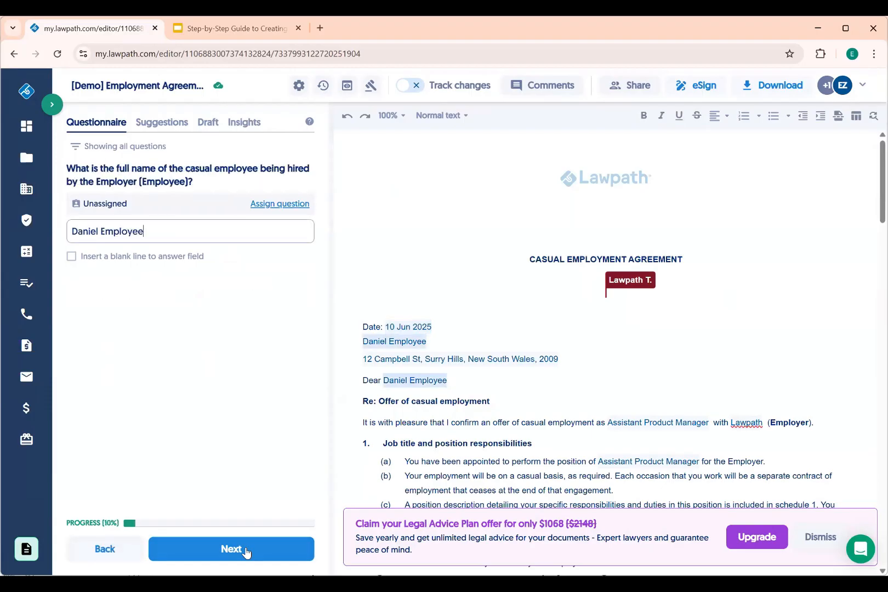
click(245, 549)
click(245, 549)
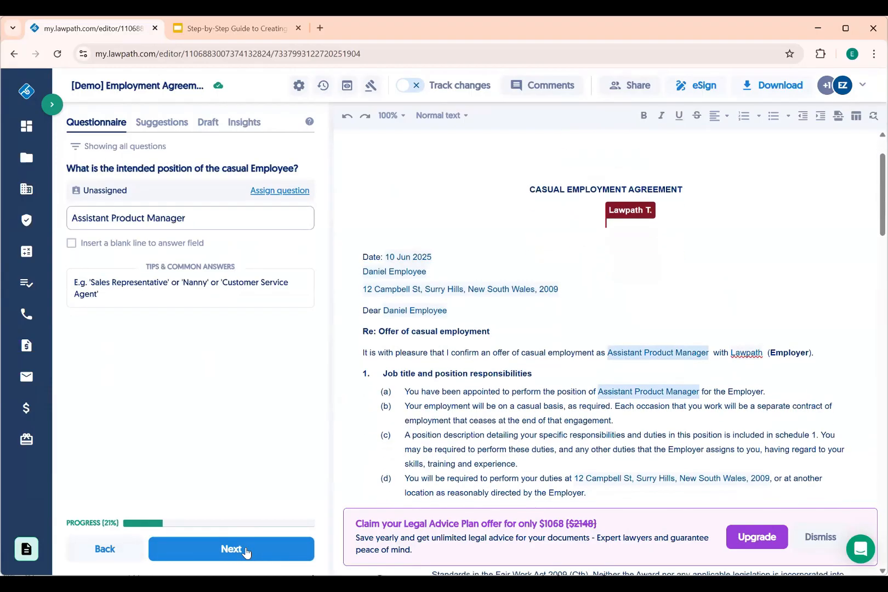
click(245, 549)
click(245, 549)
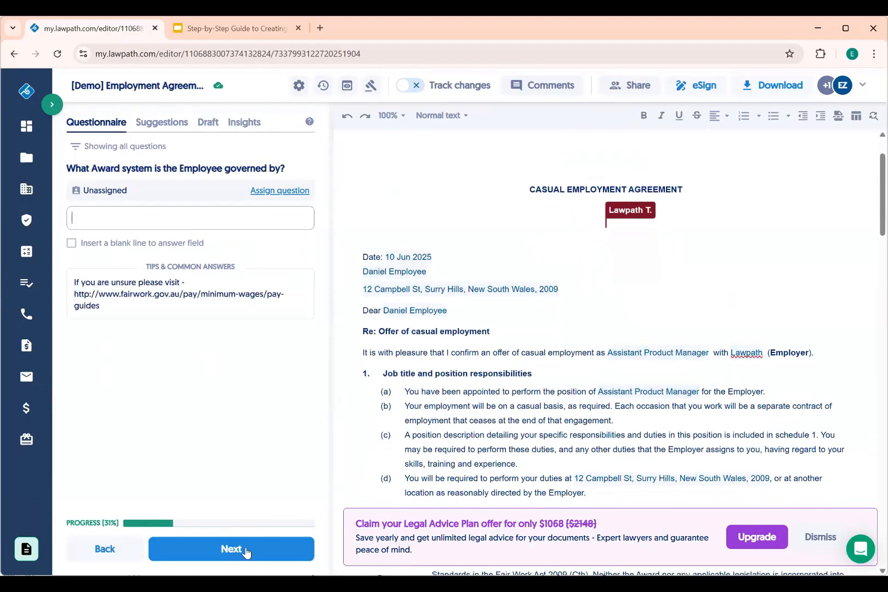
click(180, 223)
click(235, 550)
click(235, 551)
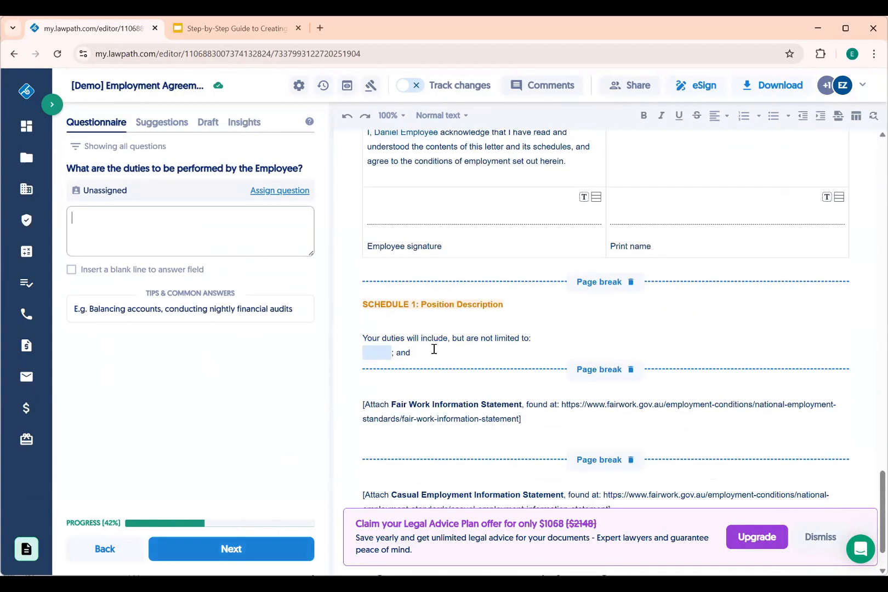
Add an empty line after '; and' in Schedule 1's duties and open the Draft assistant
click(433, 349)
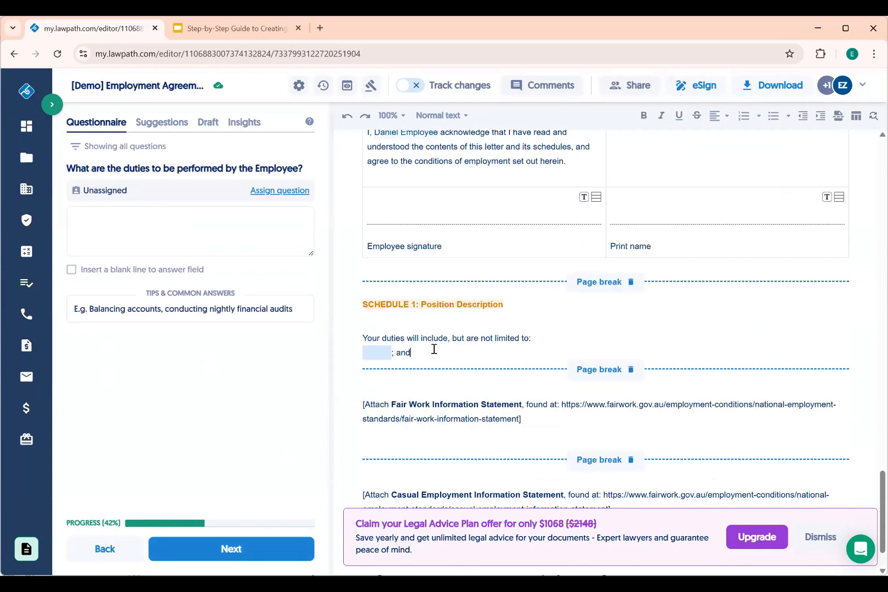
click(117, 223)
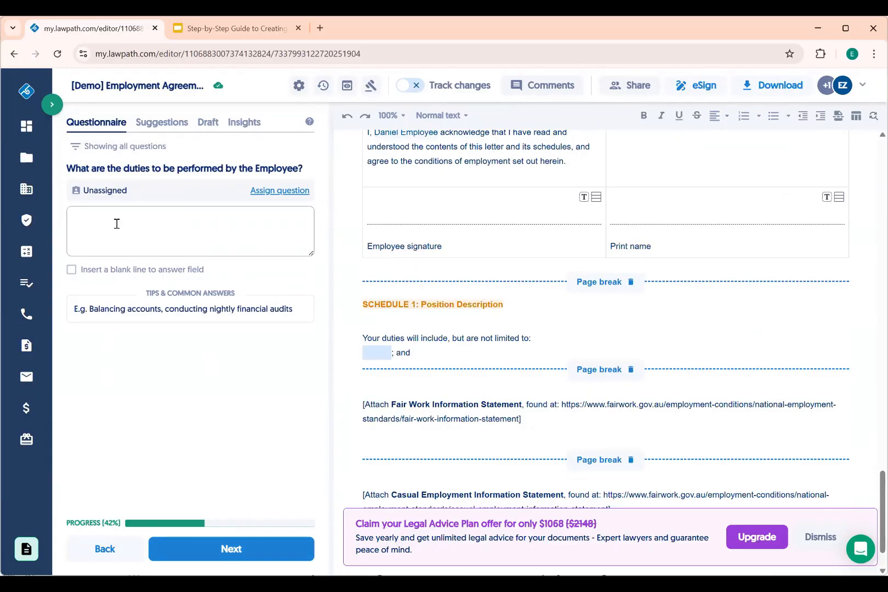
click(416, 354)
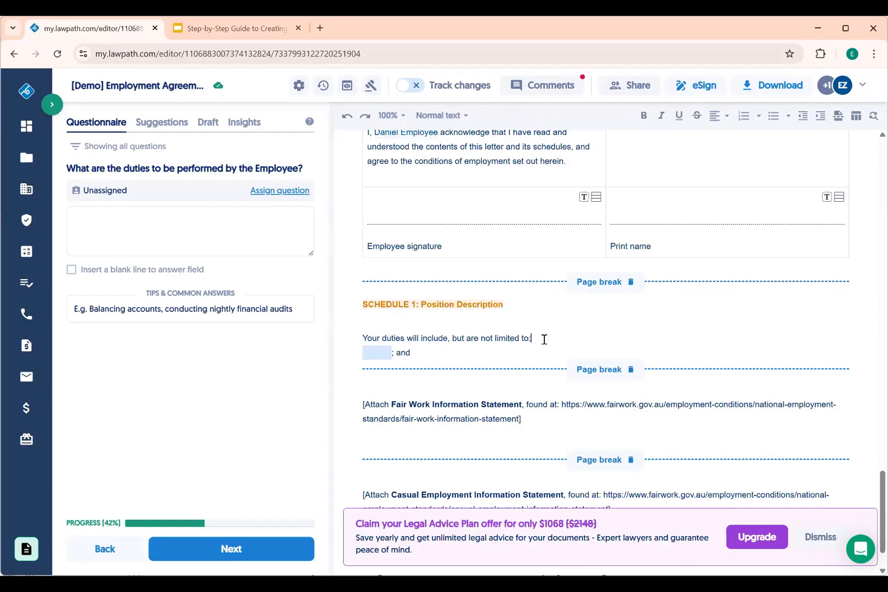
key(Return)
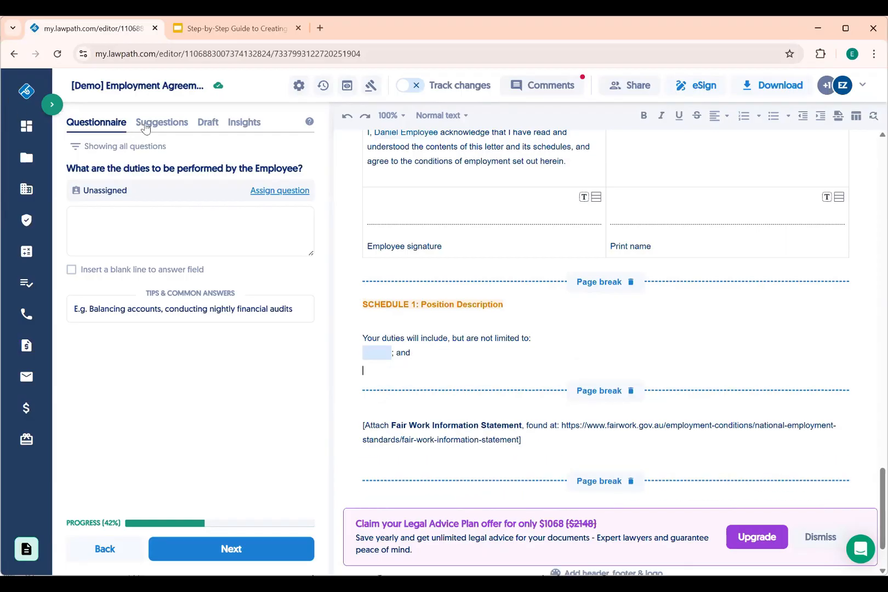
click(206, 123)
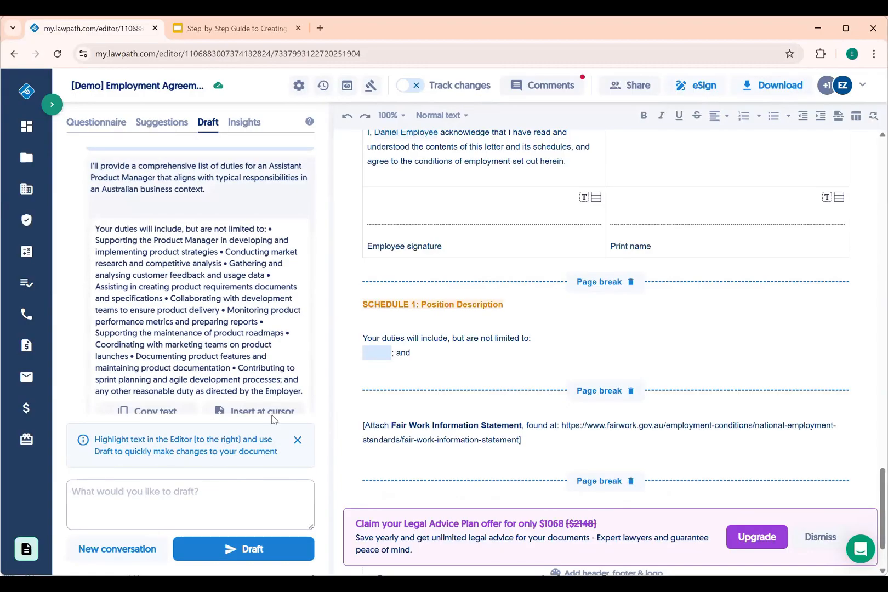
In a new Draft conversation, ask what an Assistant Product Manager's typical duties are
click(111, 549)
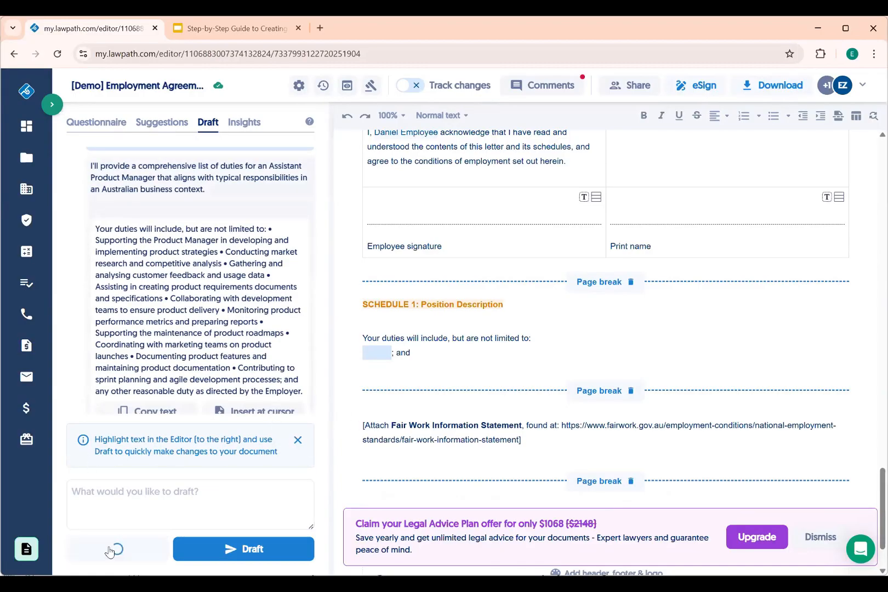
click(174, 491)
text(What are the typical duties of an As)
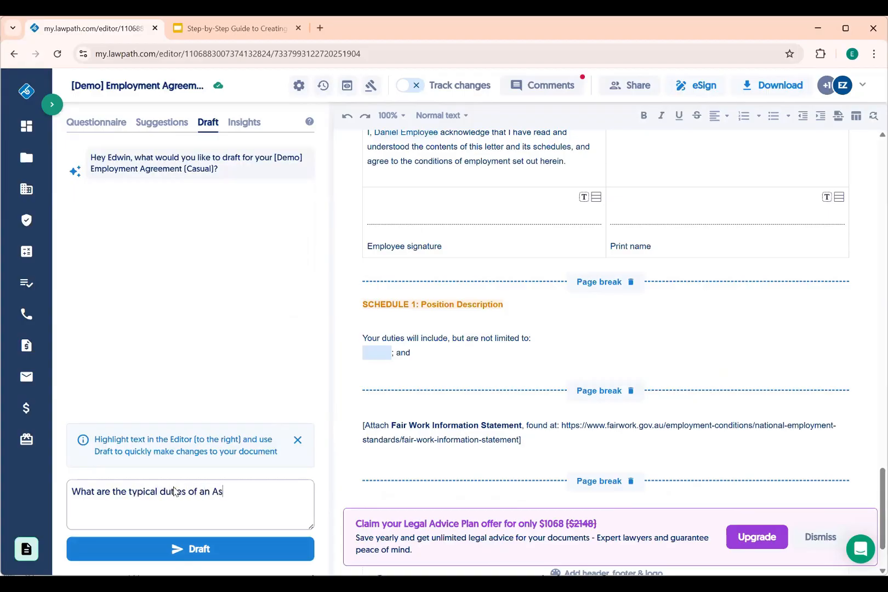
text(roduct Manager?)
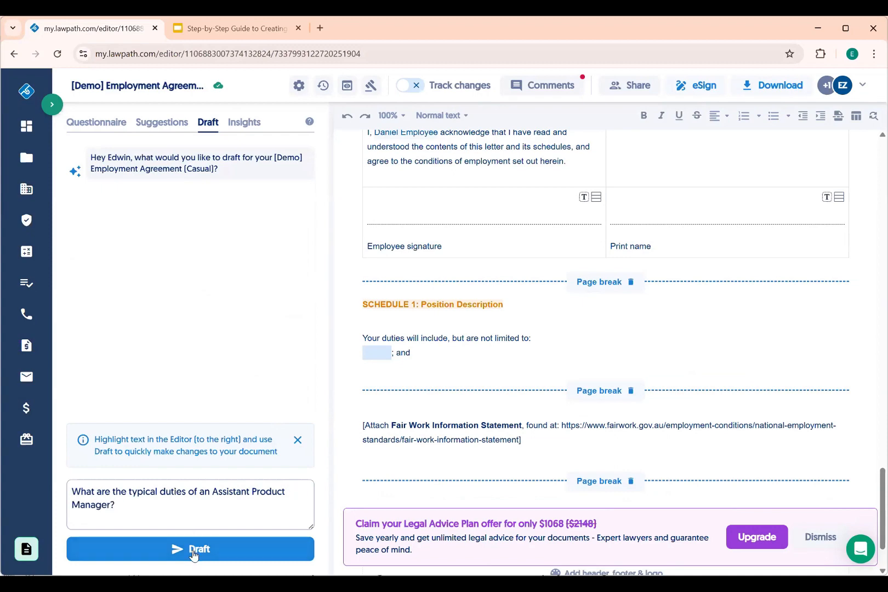
click(195, 550)
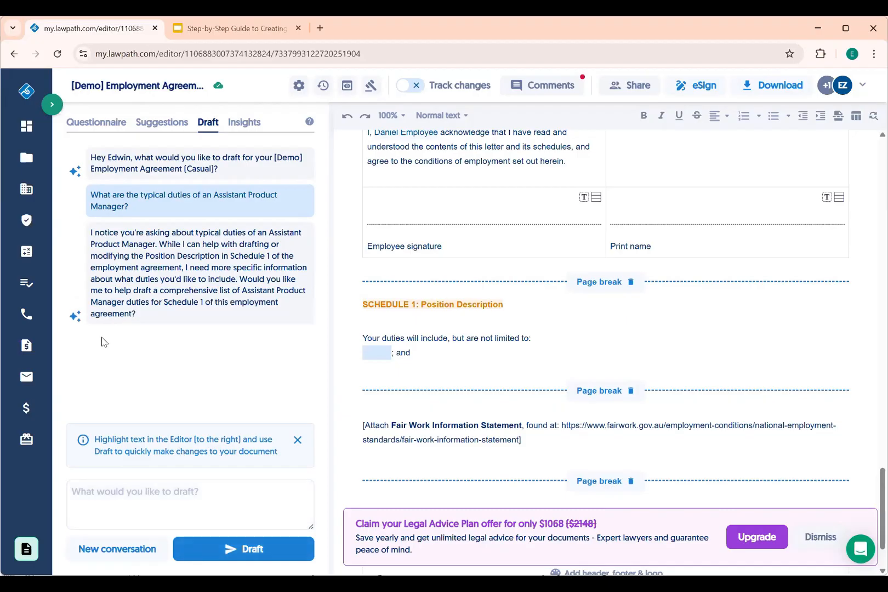
Reply 'Yes please.' so the assistant generates the bulleted Schedule 1 duties list
click(147, 504)
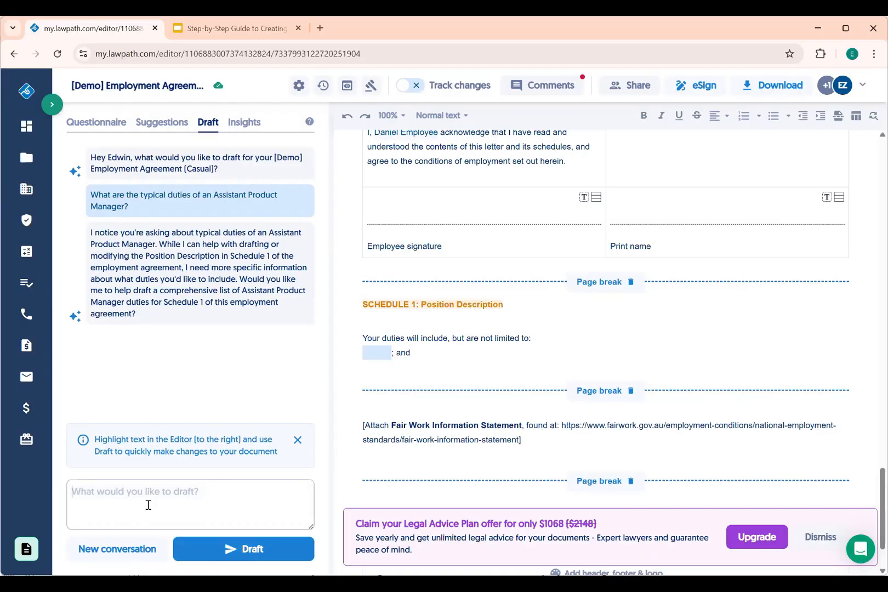
text(Yes please)
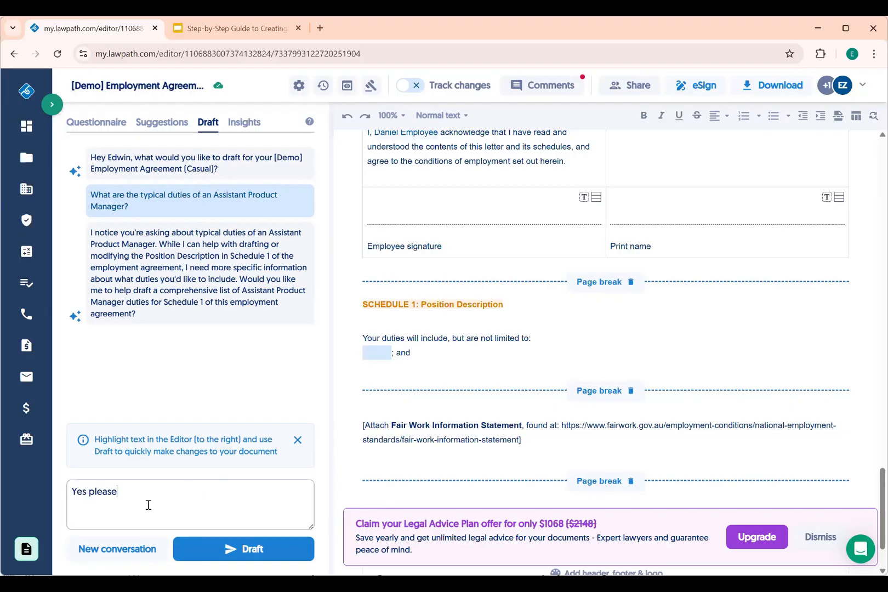
text(.)
click(260, 547)
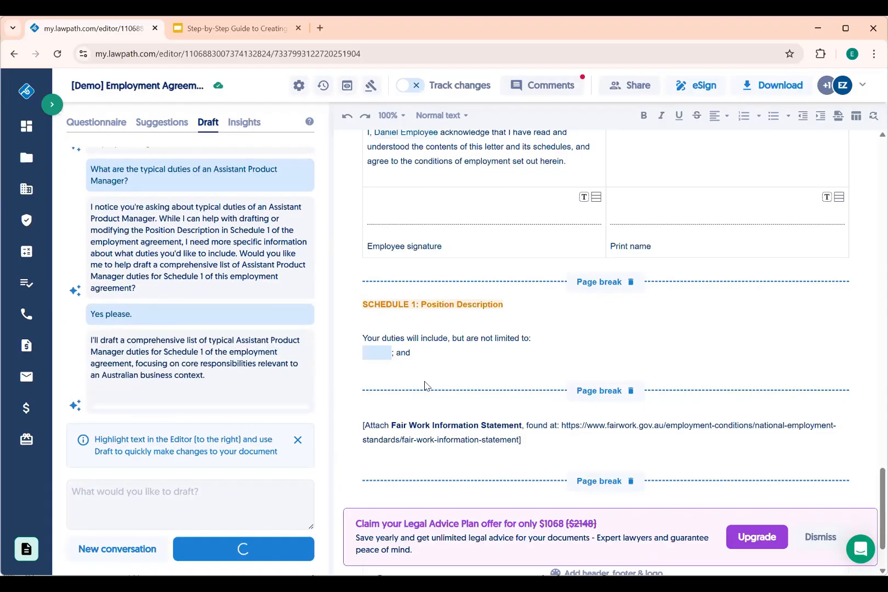
click(371, 367)
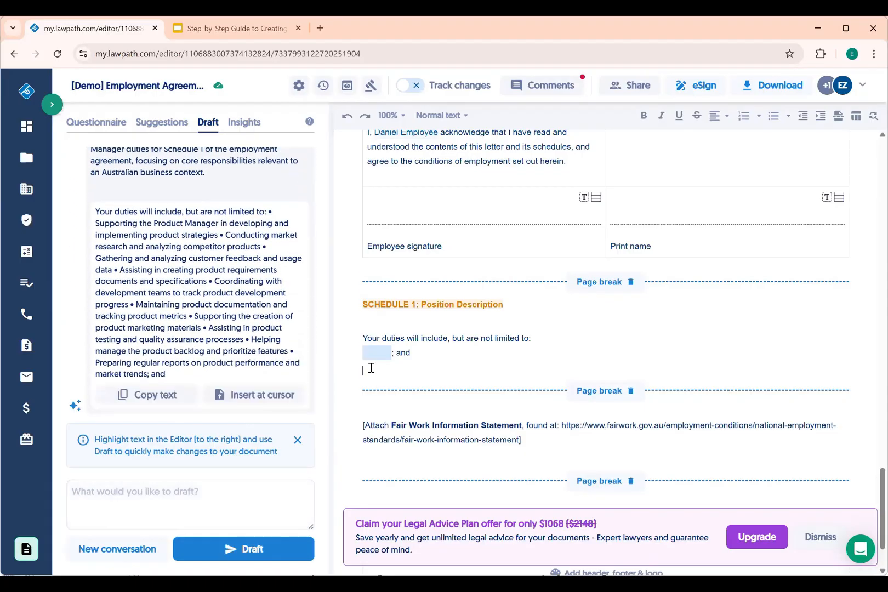
Insert the drafted duties into Schedule 1 and move the list below the intro line
click(257, 395)
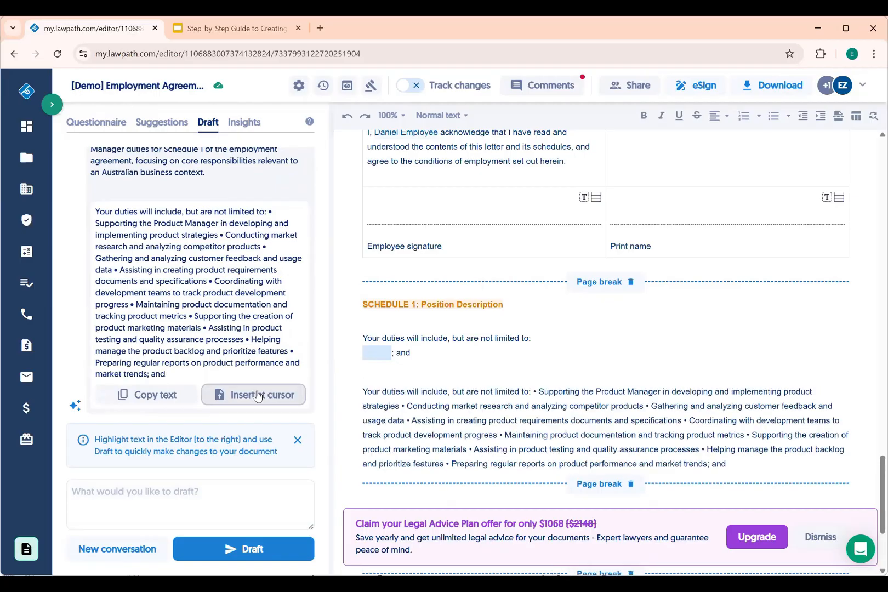
scroll(487, 441, down, 1)
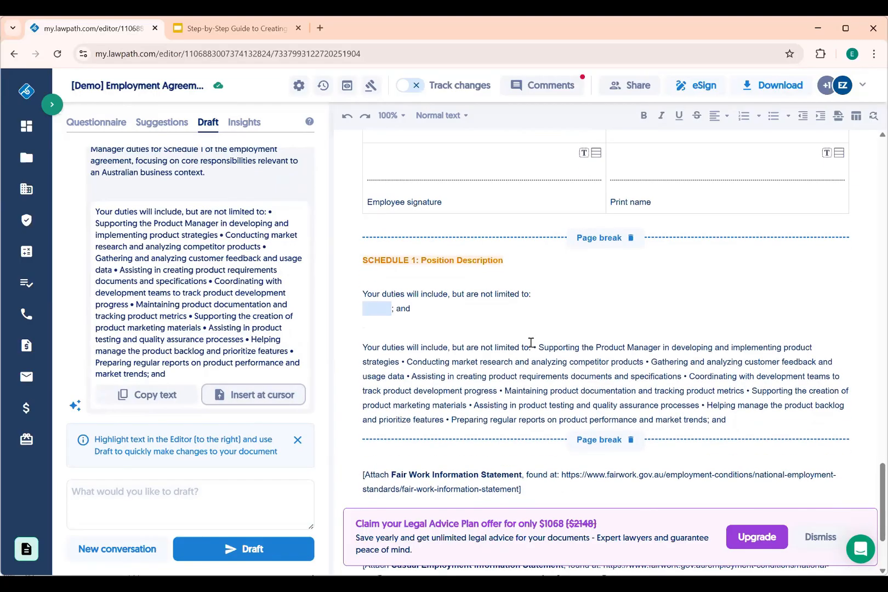
click(531, 345)
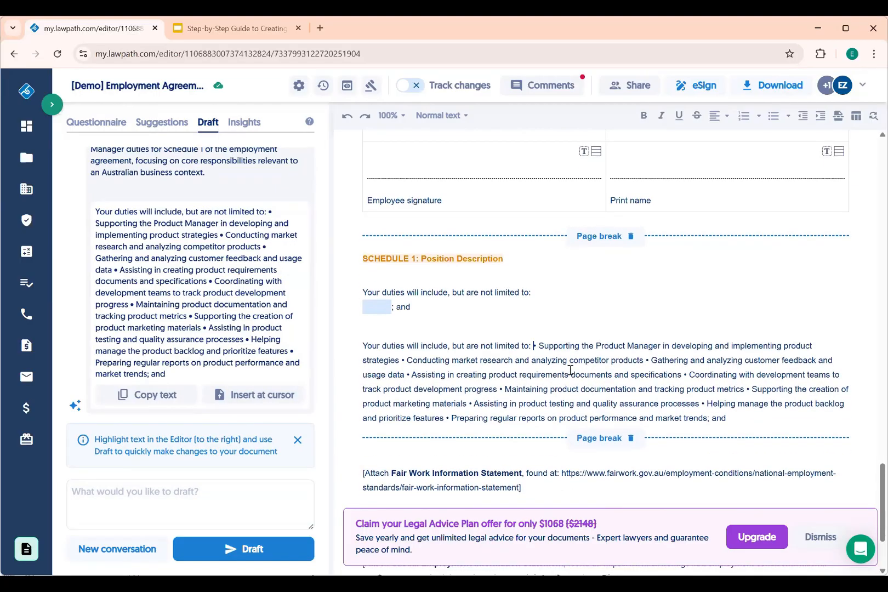
key(Return)
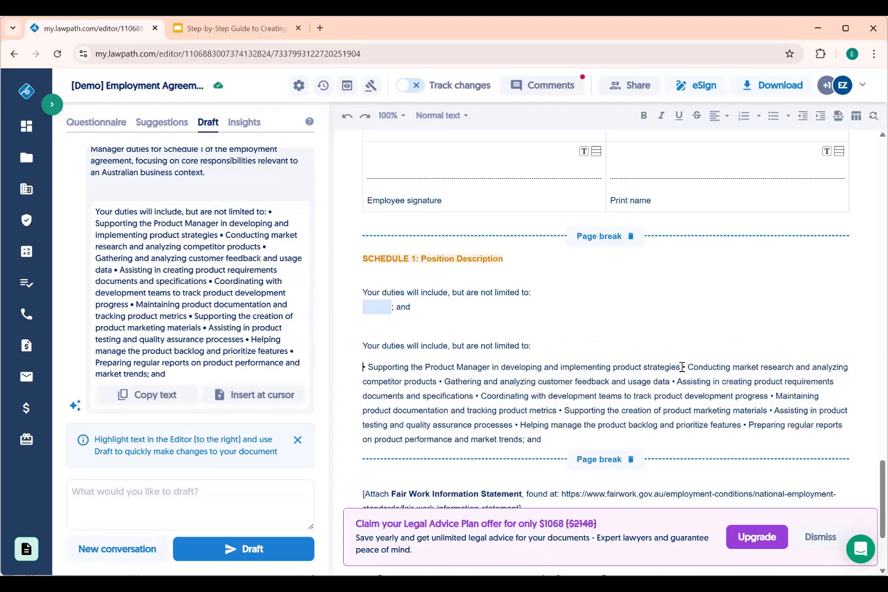
Put the market research, customer feedback, requirements documents and development teams duties on separate lines
click(682, 367)
key(Return)
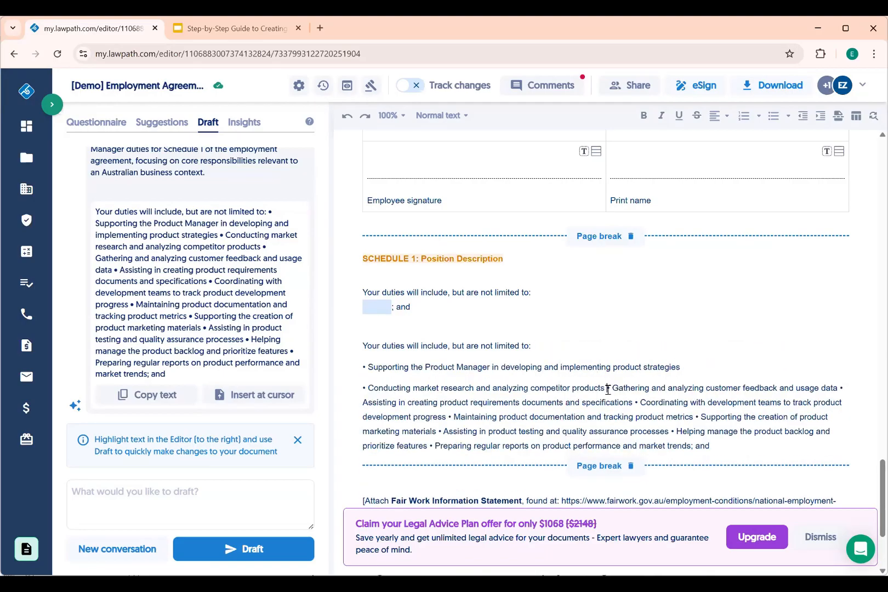
click(607, 388)
key(Return)
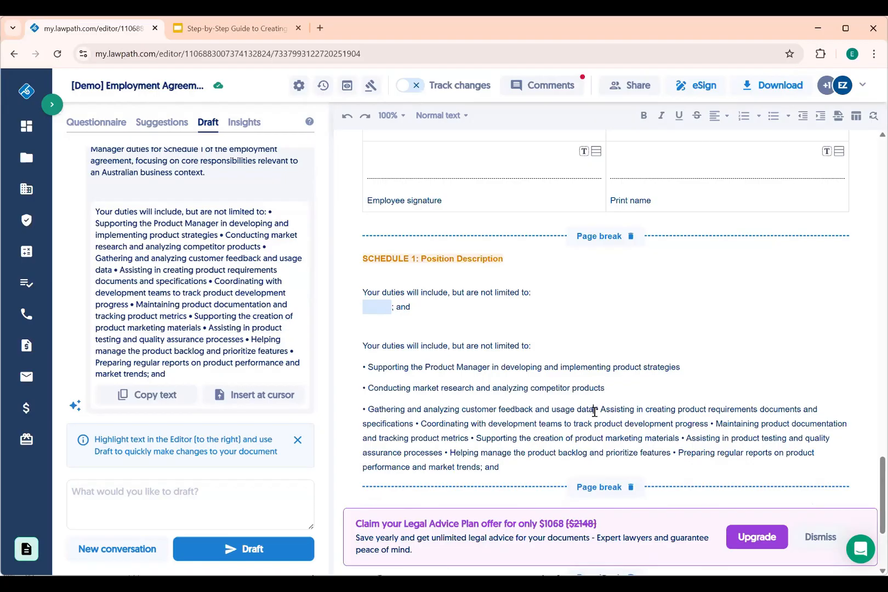
click(594, 411)
key(Return)
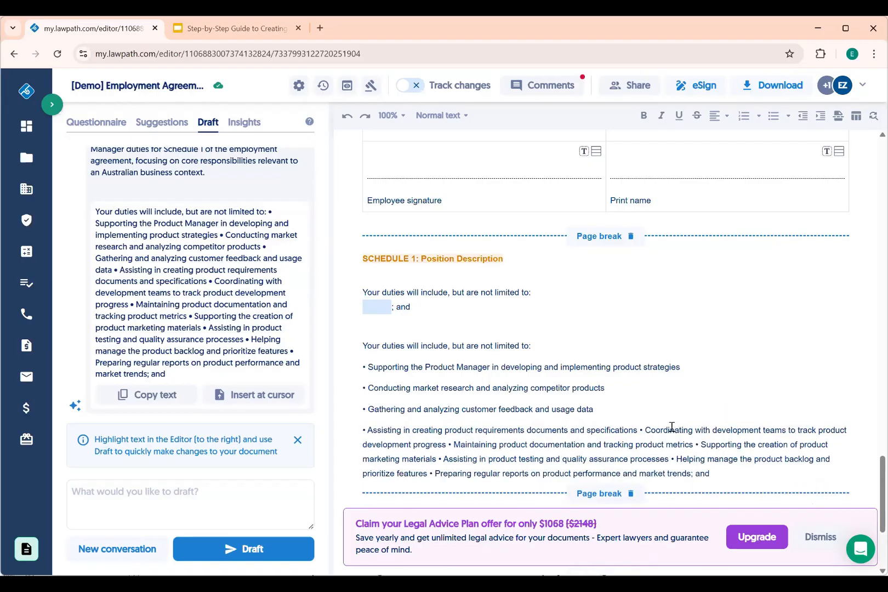
click(639, 431)
key(Return)
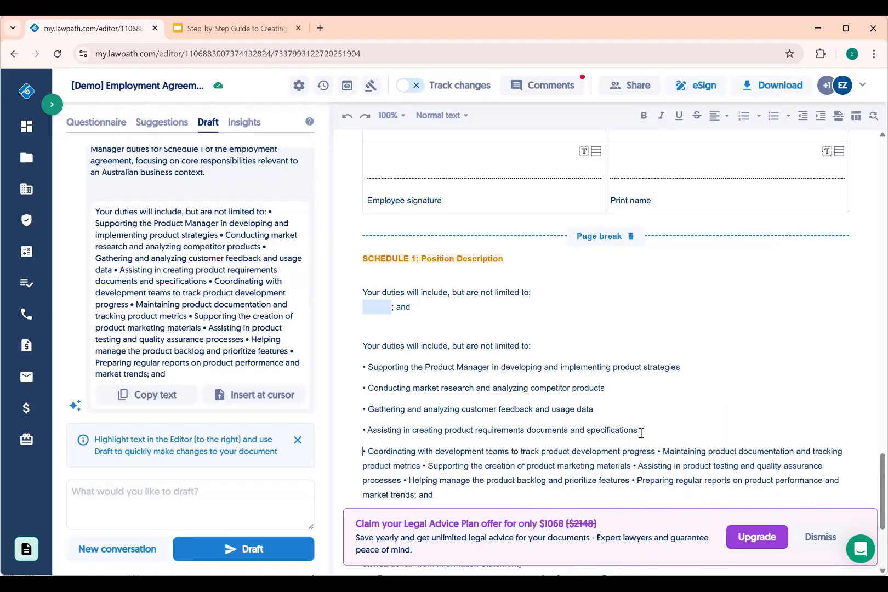
Split the documentation, marketing materials, product testing, backlog and reports duties onto their own lines
scroll(674, 356, down, 2)
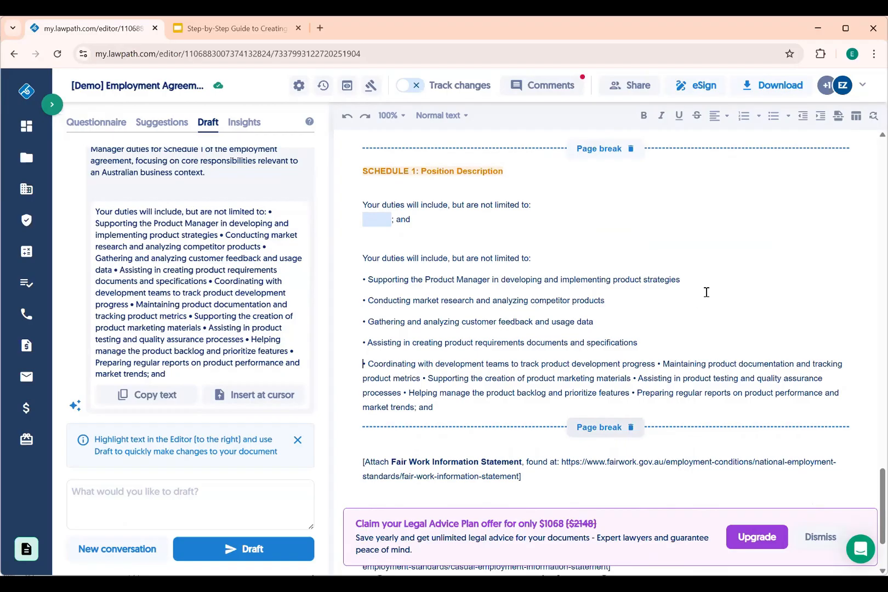
click(658, 363)
key(Return)
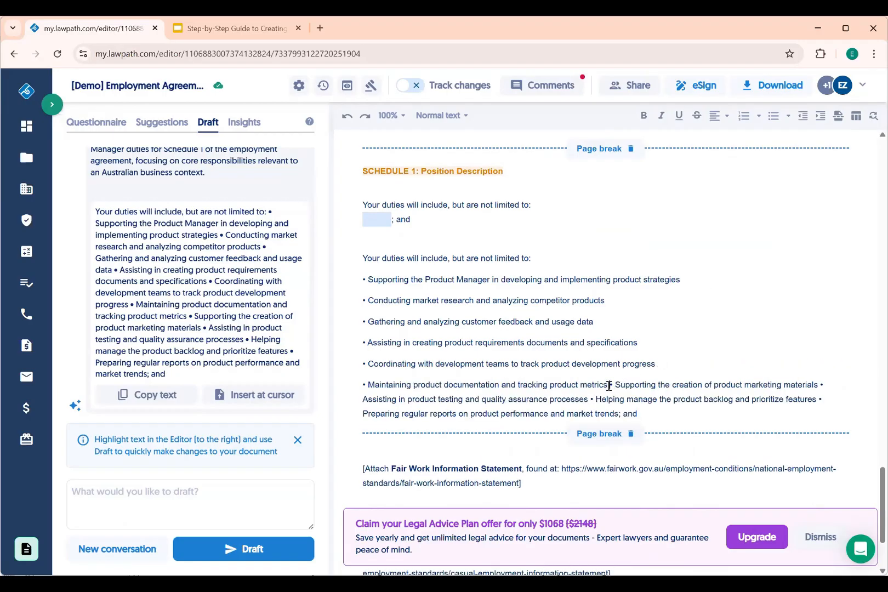
click(609, 385)
key(Return)
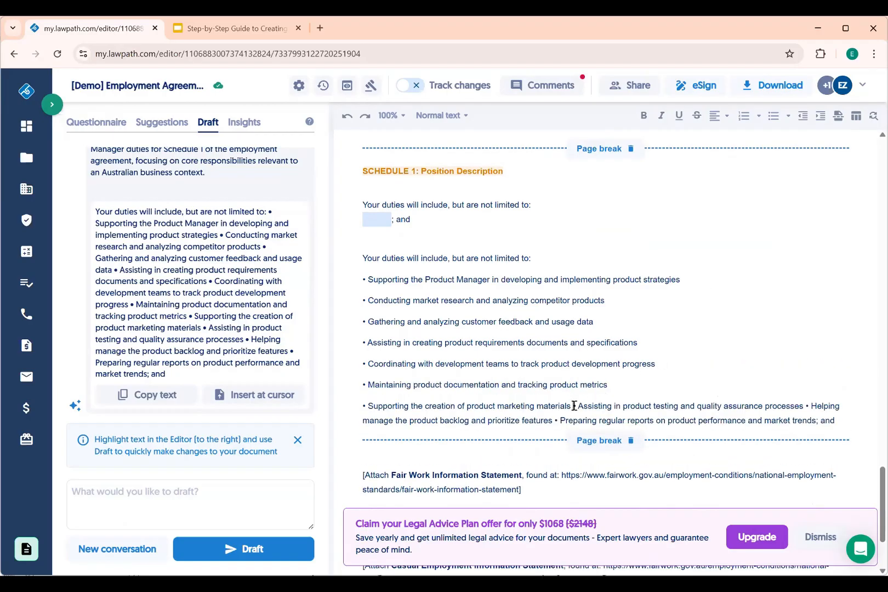
click(574, 405)
key(Return)
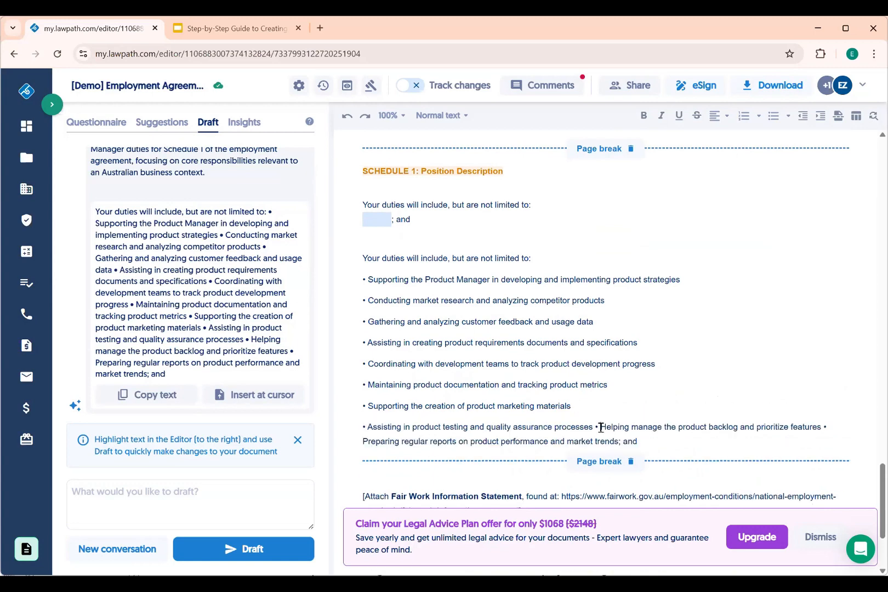
click(600, 427)
key(Return)
click(588, 448)
key(Return)
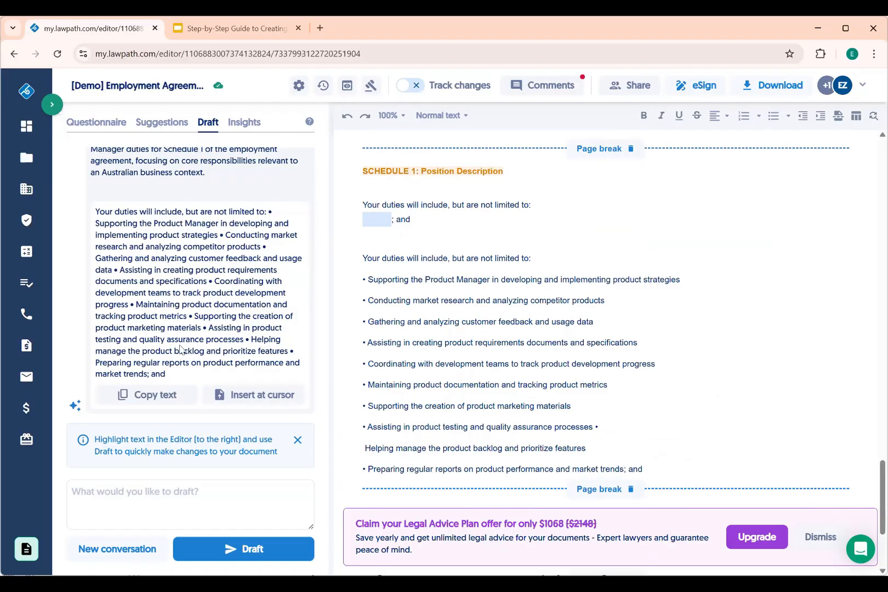
scroll(548, 300, down, 2)
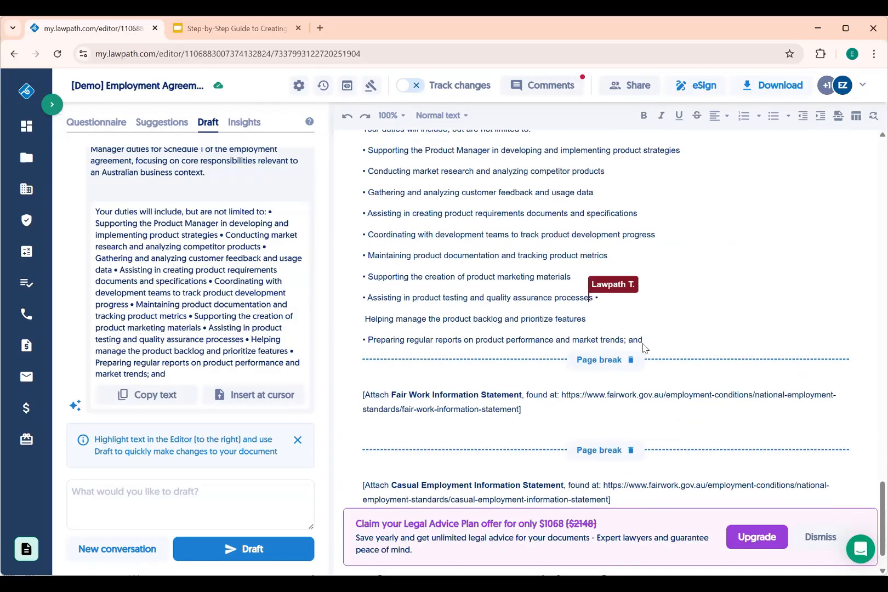
Remove the trailing 'and' after market trends so the last duty ends with a full stop
drag(647, 340, 623, 337)
click(647, 338)
key(BackSpace)
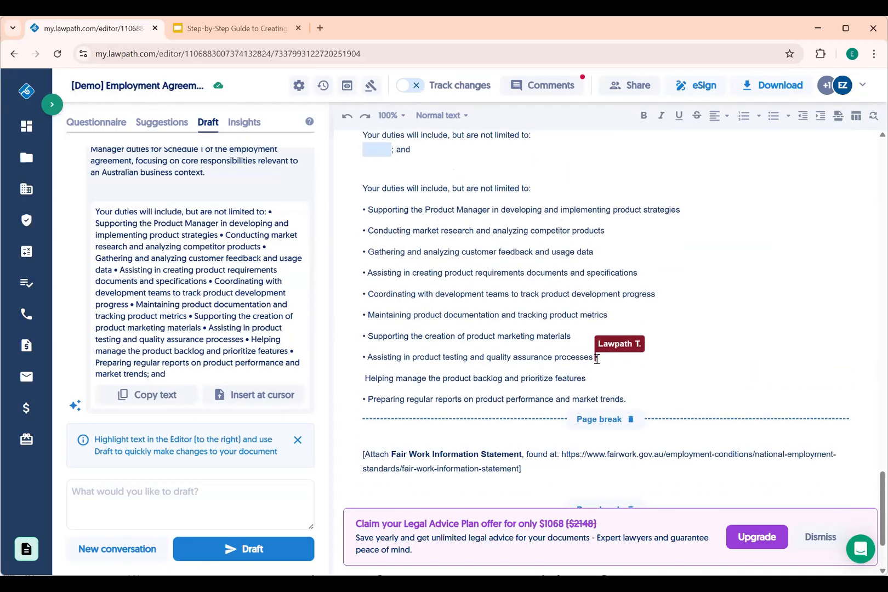
Delete the leftover 'Your duties…; and' placeholder lines and dismiss the dynamic-field warning
scroll(484, 366, up, 2)
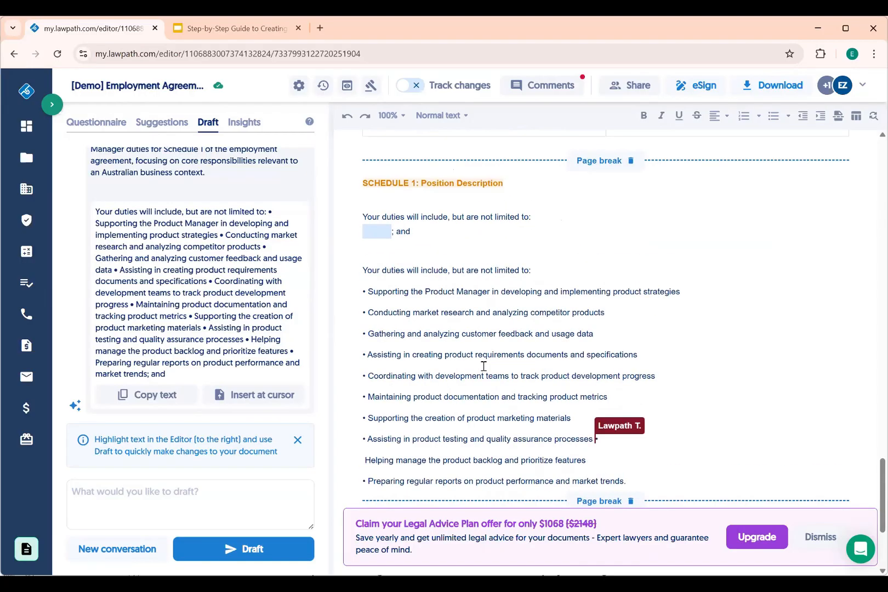
drag(410, 254, 363, 242)
key(BackSpace)
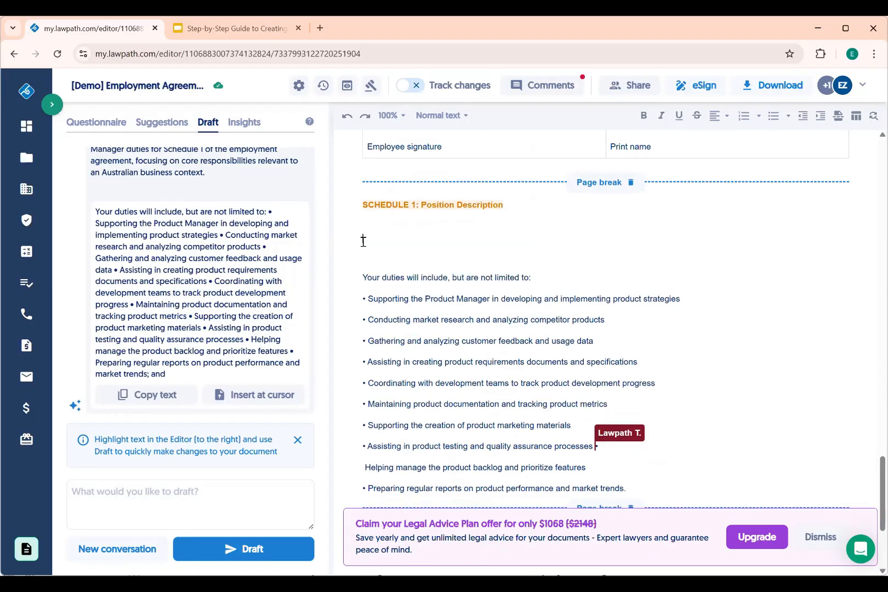
click(644, 104)
Rejoin the backlog duty with its stray bullet so it matches the other bullets
key(Return)
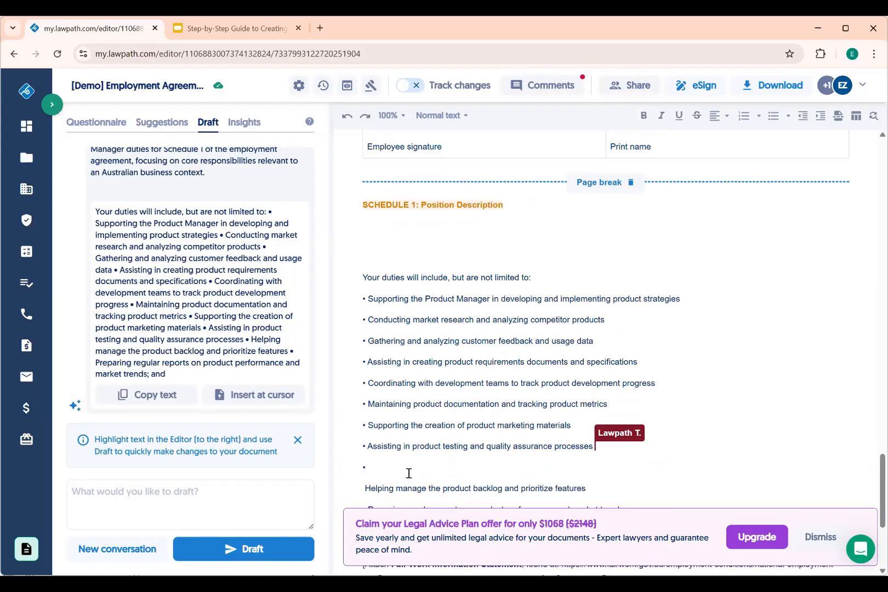
click(409, 473)
key(Delete)
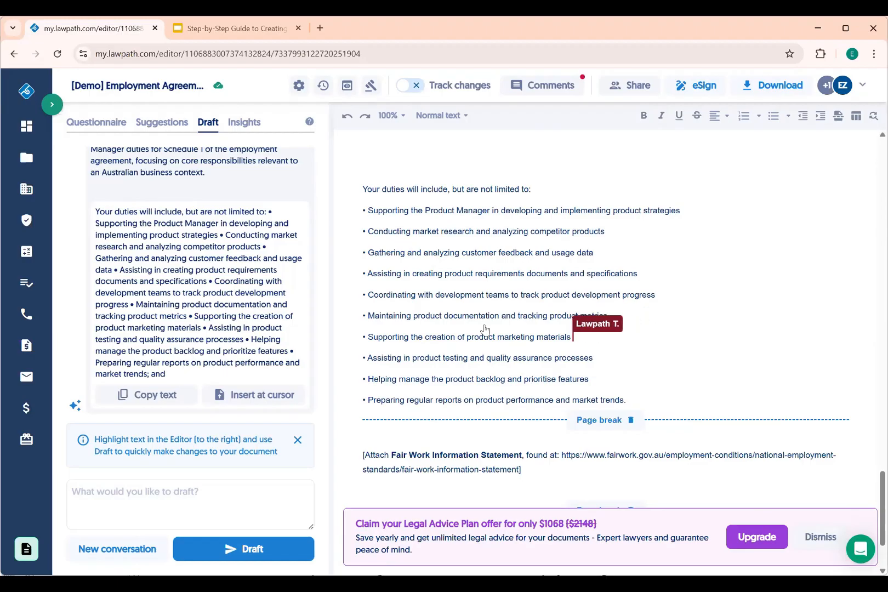
scroll(535, 382, down, 2)
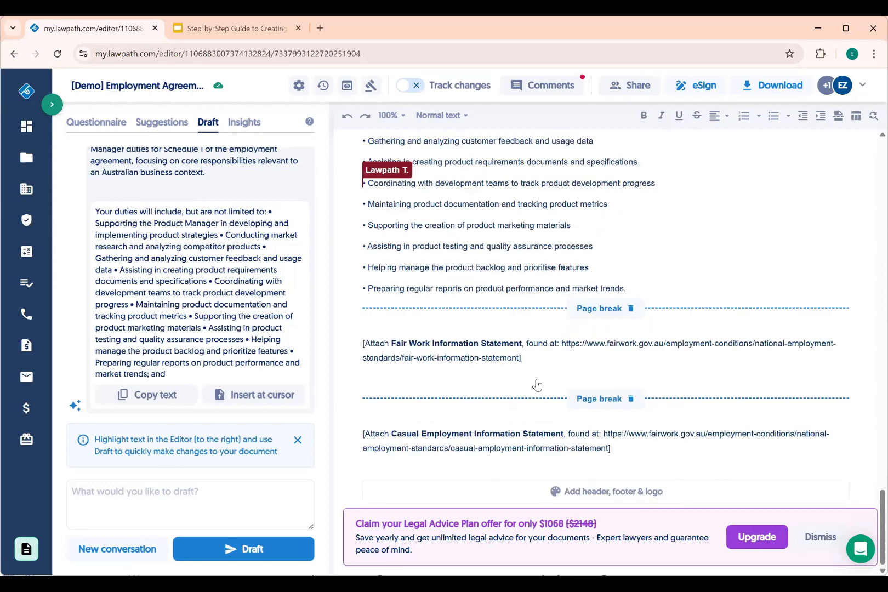
scroll(535, 381, up, 4)
scroll(536, 380, up, 3)
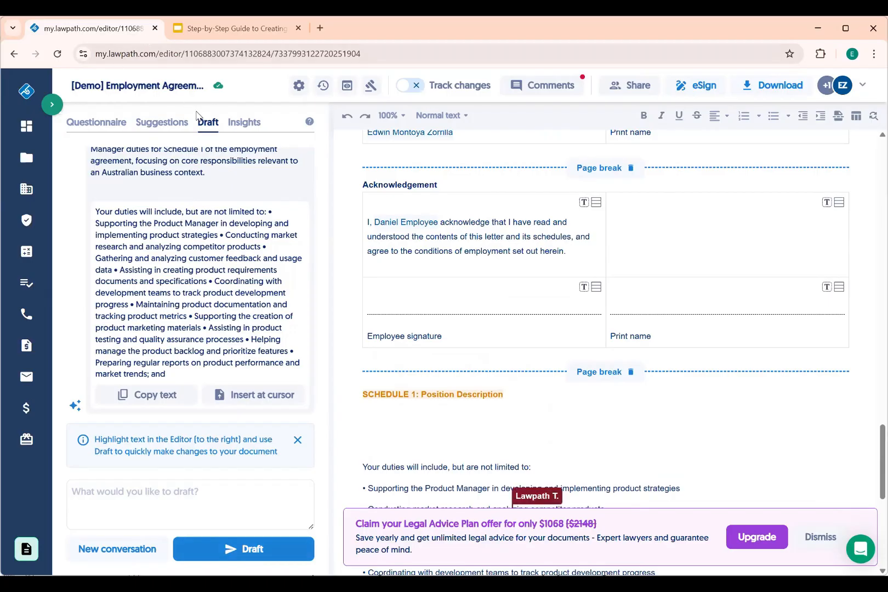
Step through the questions from work location and pay rates to employer representative, keeping the existing answers
click(103, 124)
click(231, 551)
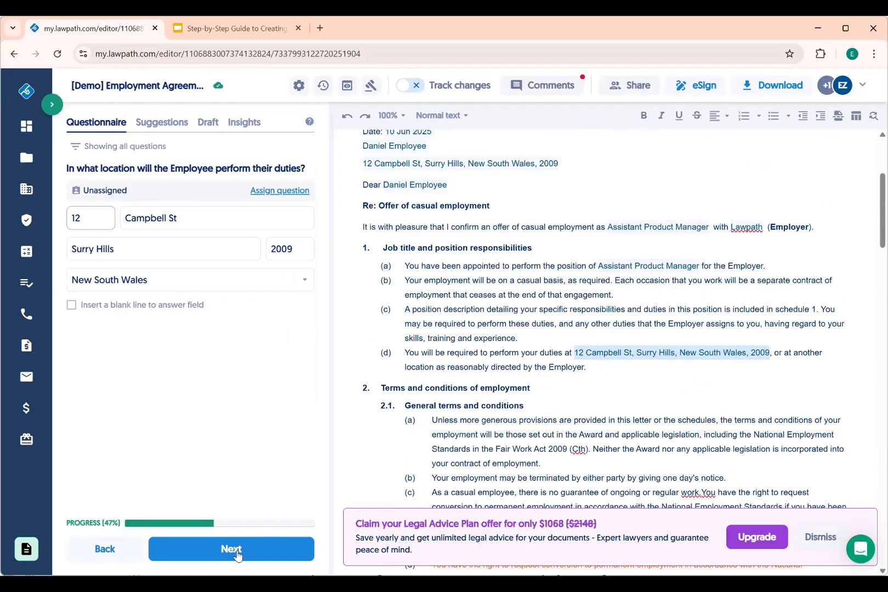
click(237, 553)
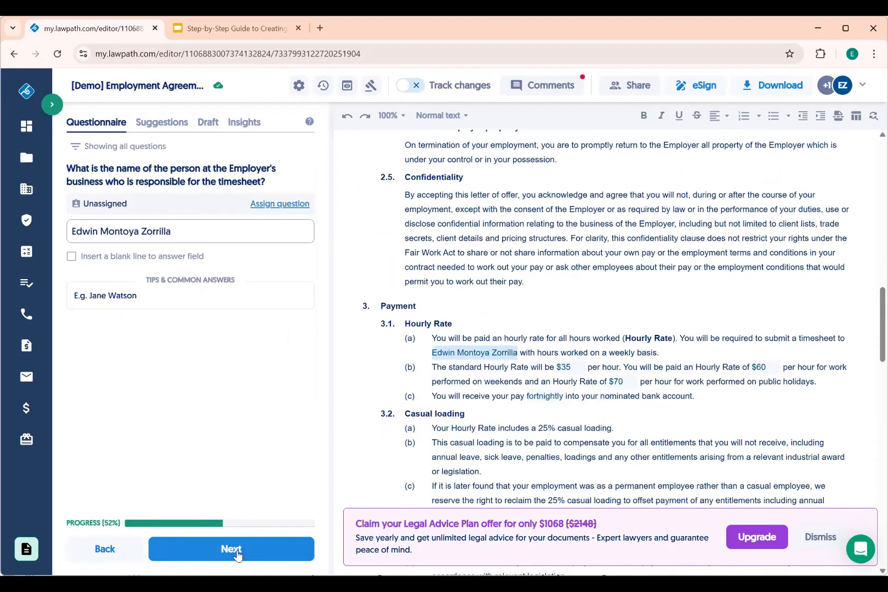
click(236, 554)
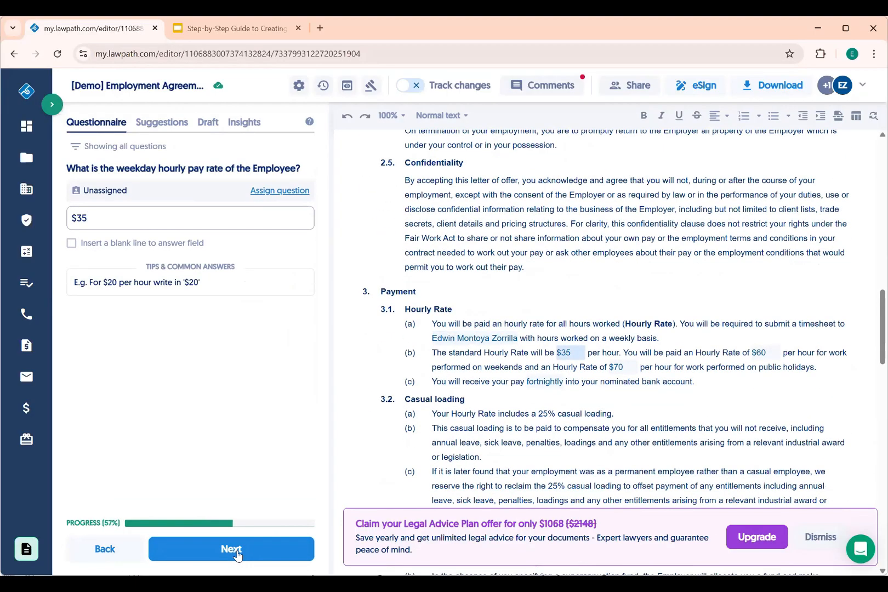
click(236, 555)
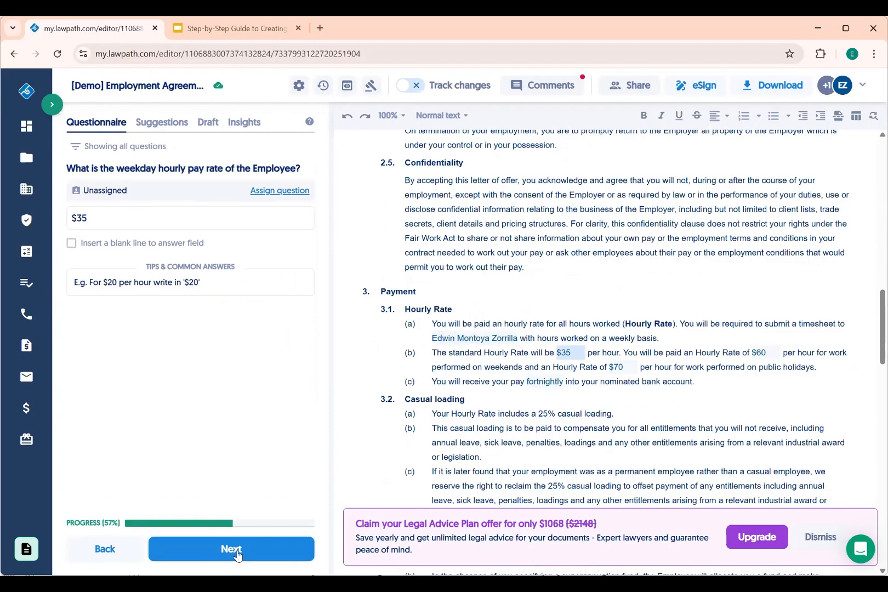
click(206, 560)
click(205, 554)
click(206, 554)
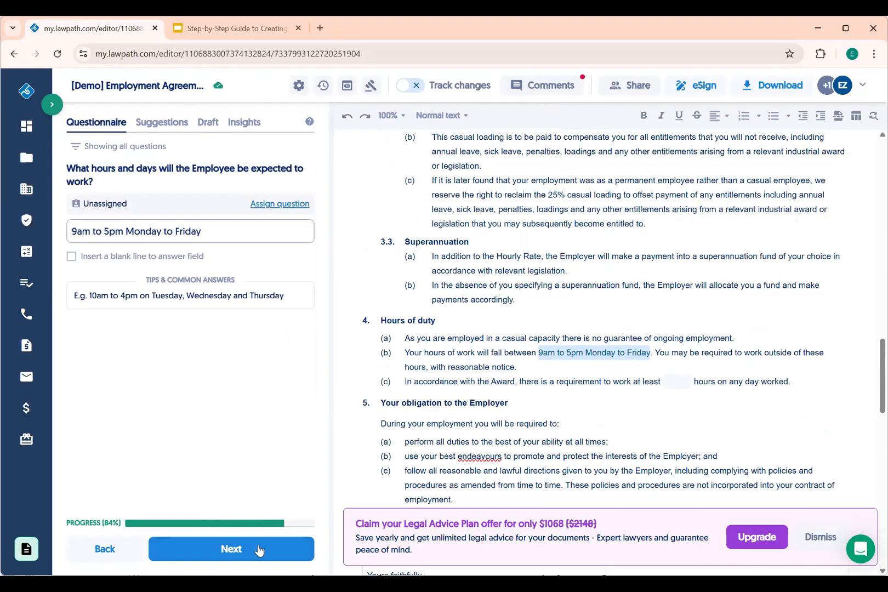
click(259, 550)
click(259, 550)
click(259, 550)
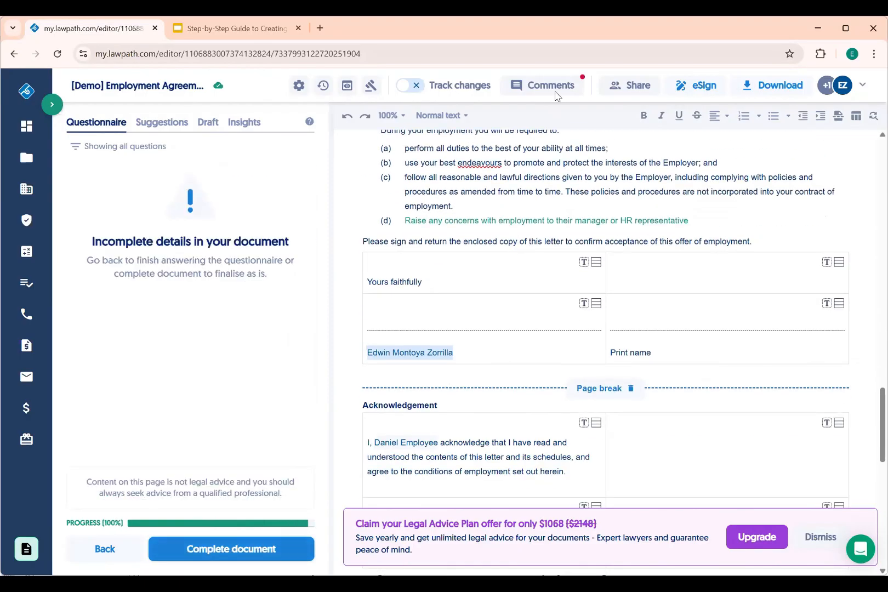
In Comments, accept the 'Raise any concerns' suggested clause
click(555, 92)
click(159, 368)
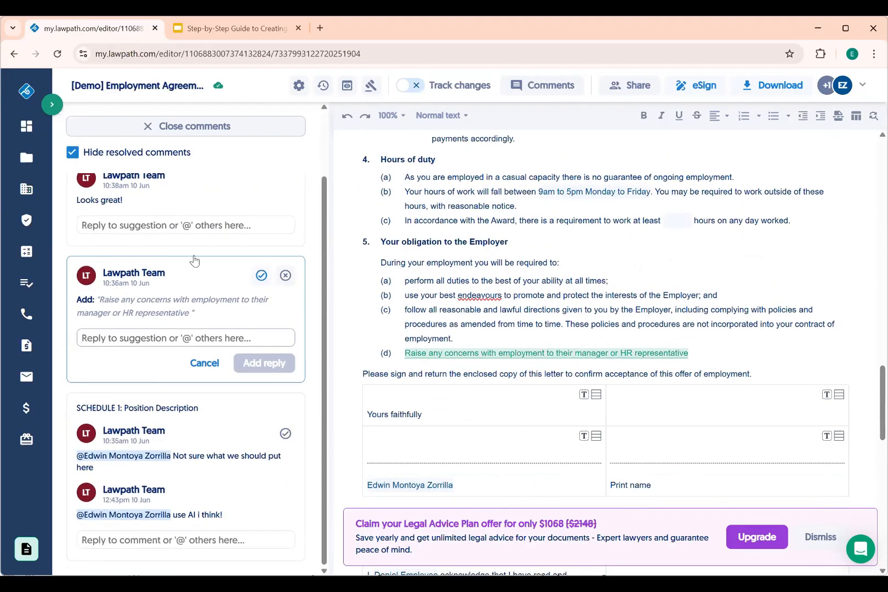
click(711, 357)
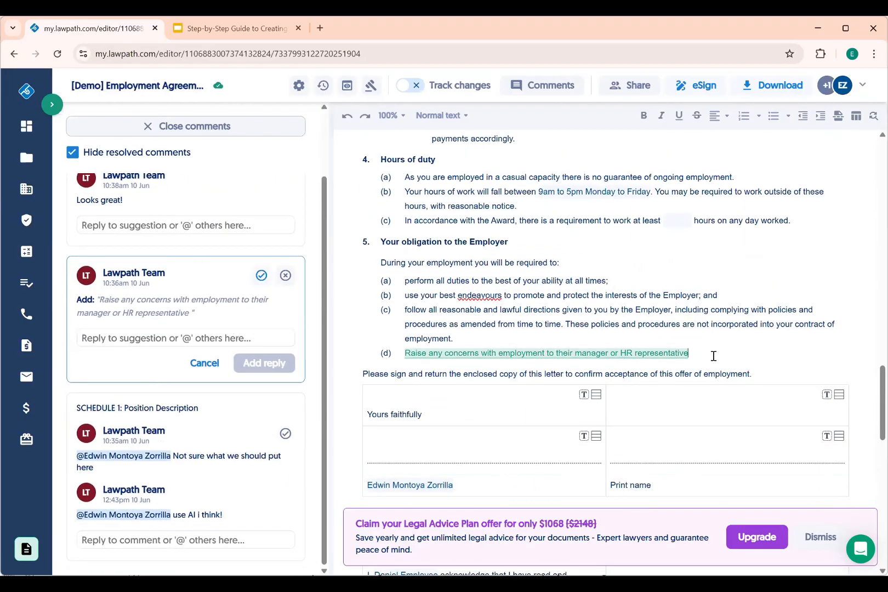
click(513, 355)
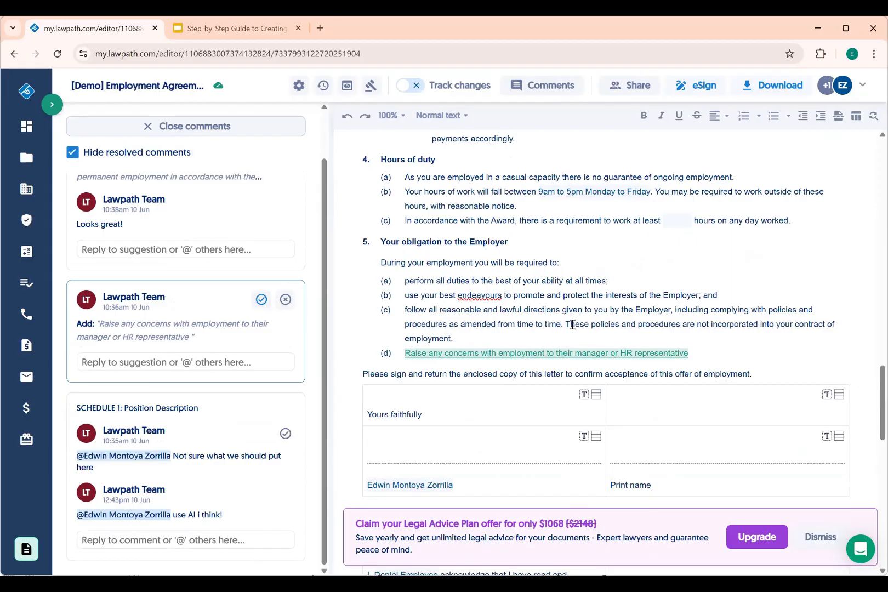
click(260, 300)
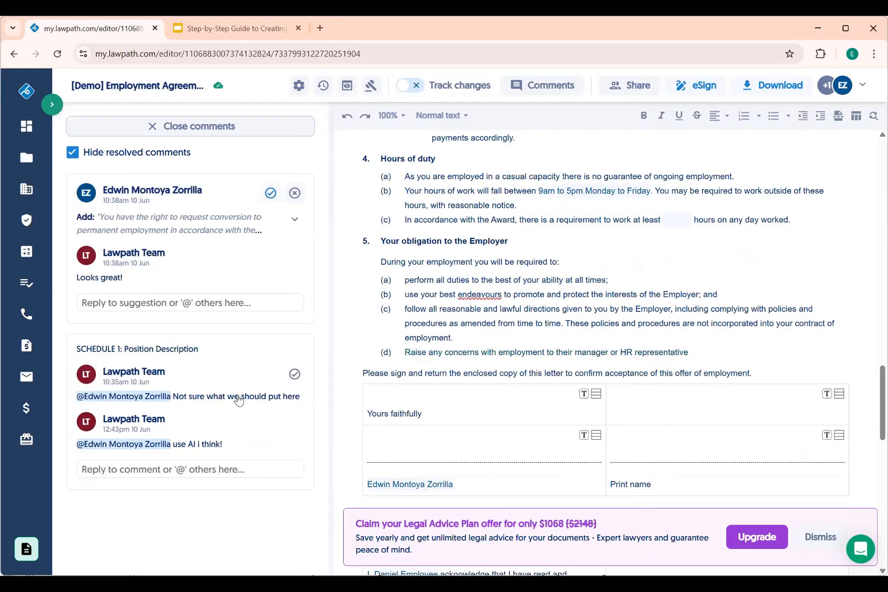
Resolve the Schedule 1 comment thread
click(237, 397)
scroll(509, 390, down, 1)
scroll(550, 414, down, 4)
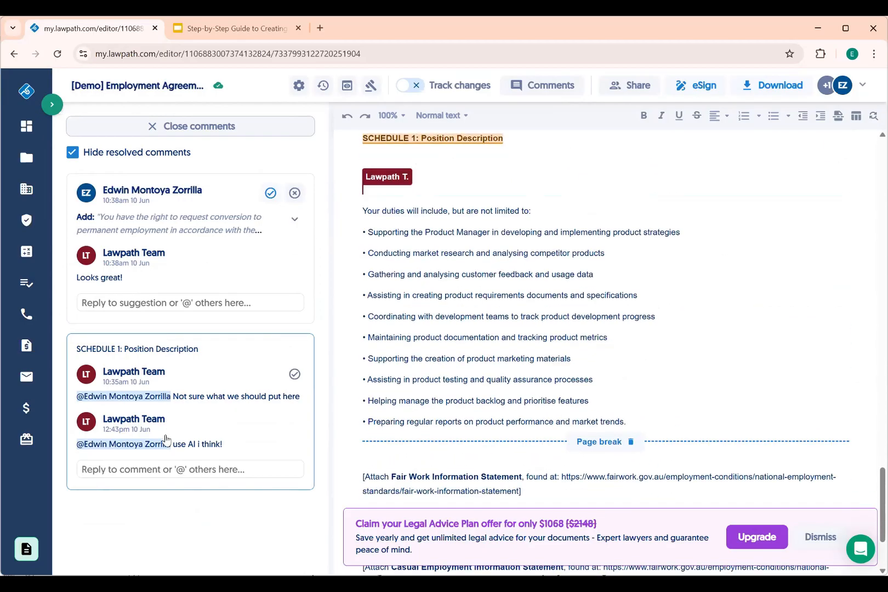
click(230, 412)
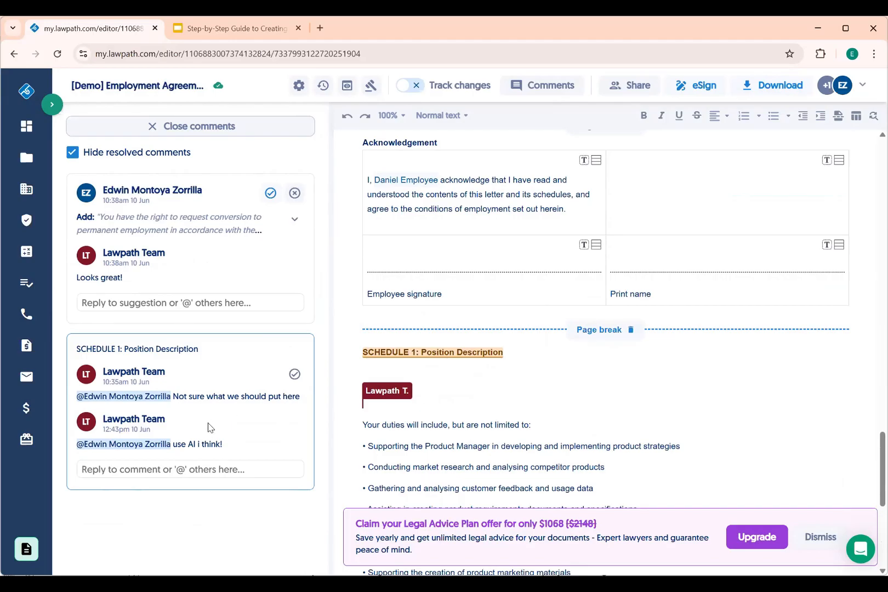
click(294, 374)
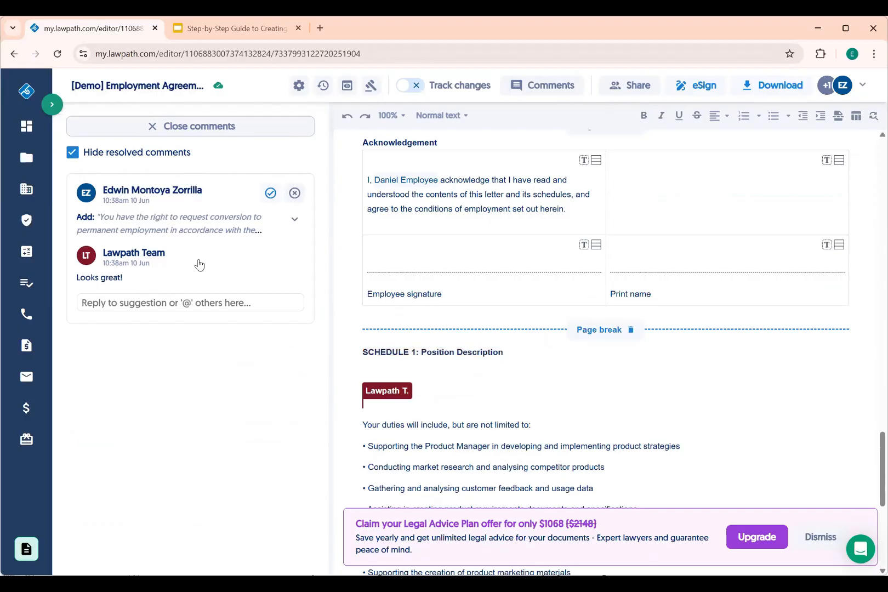
Accept the clause 2.1(d) permanent employment conversion suggestion
click(185, 223)
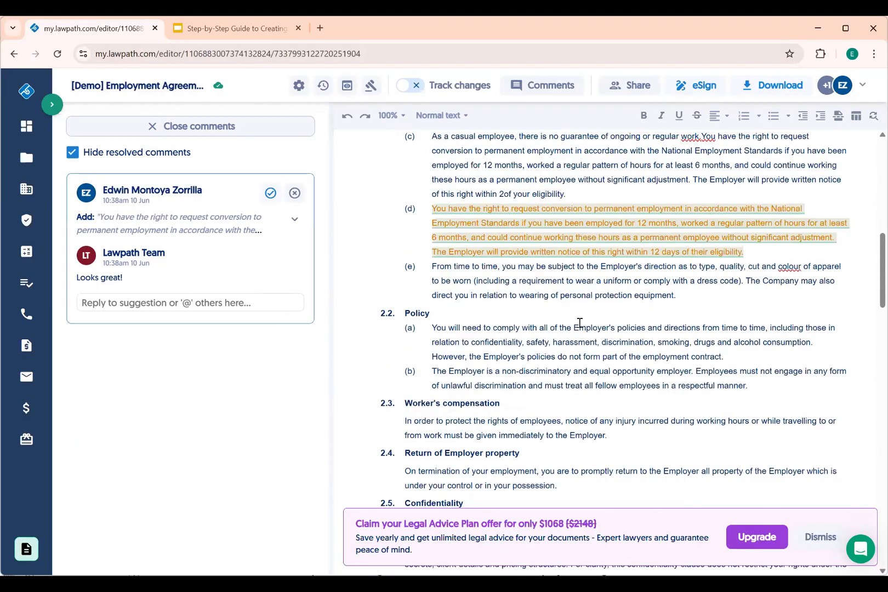
scroll(575, 328, up, 2)
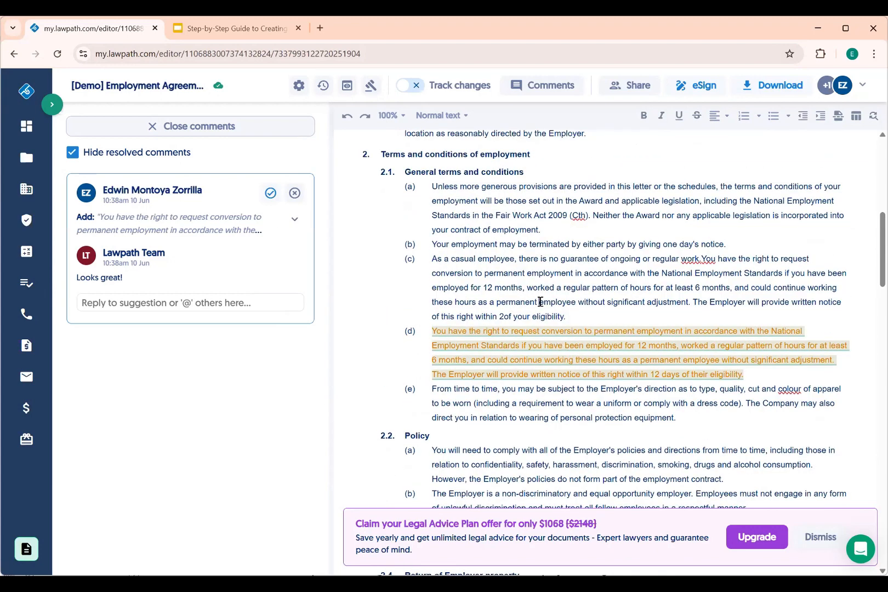
click(574, 319)
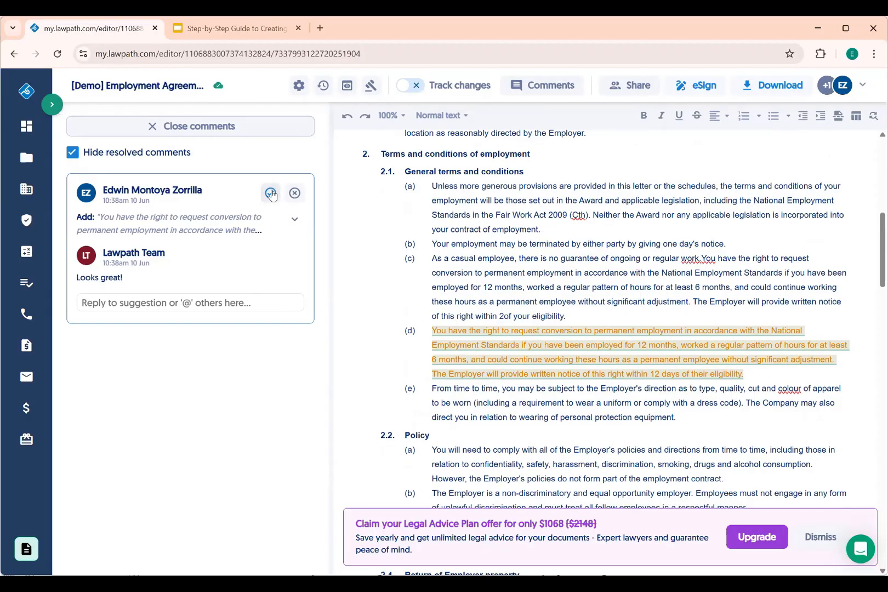
click(270, 193)
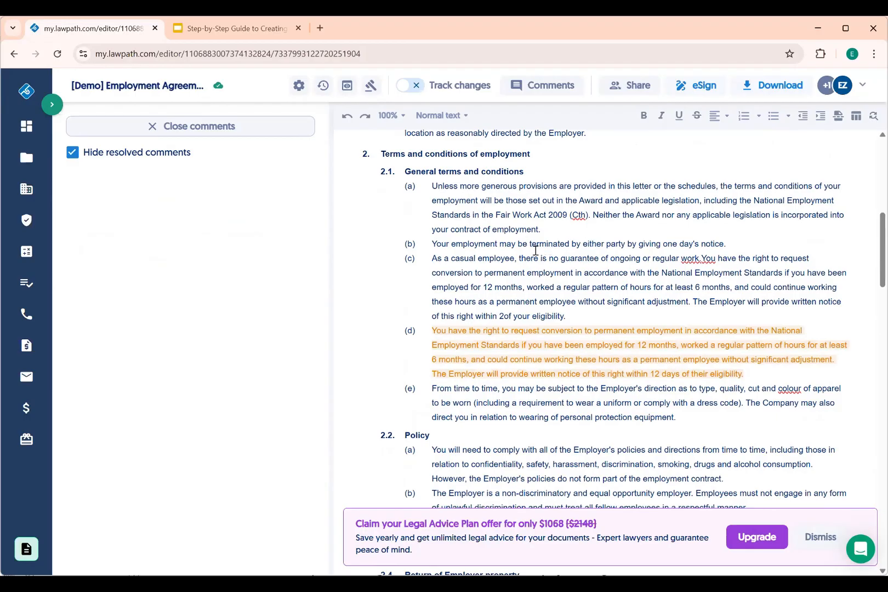
Start eSigning the Employment Agreement, then return to the Documents list
click(205, 127)
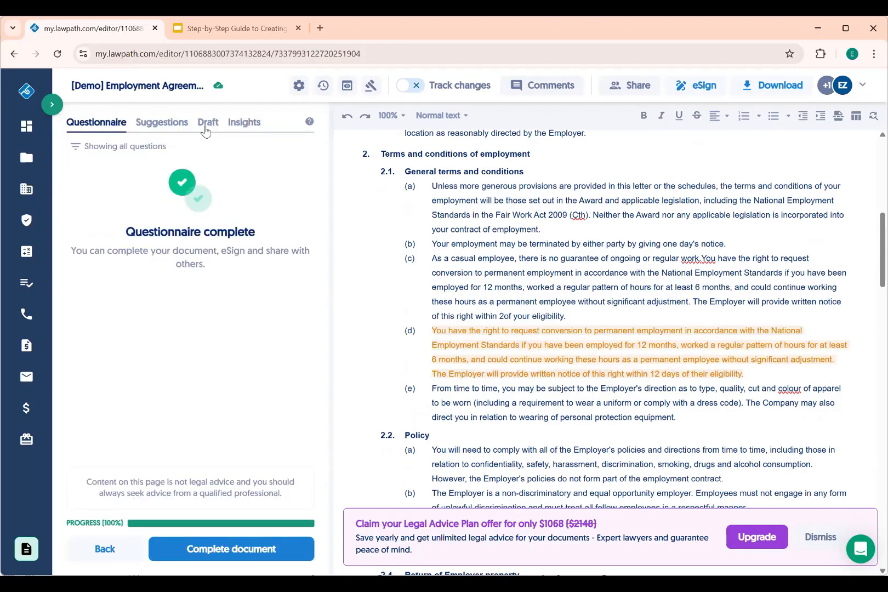
click(689, 86)
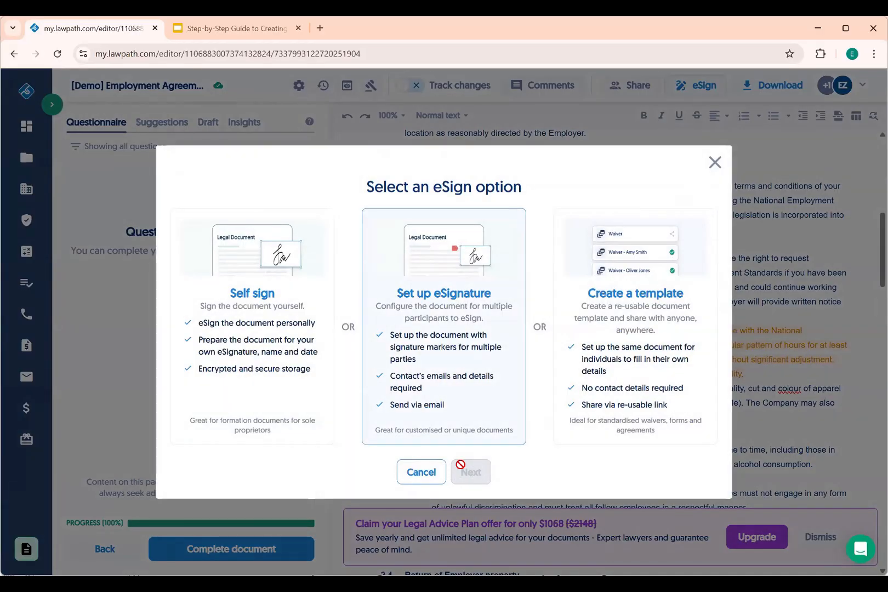
click(460, 464)
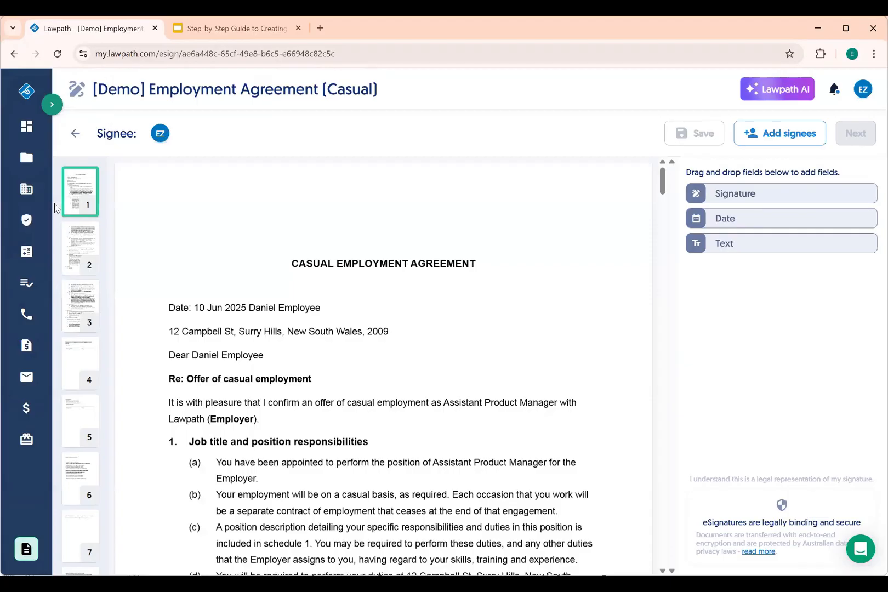
click(36, 158)
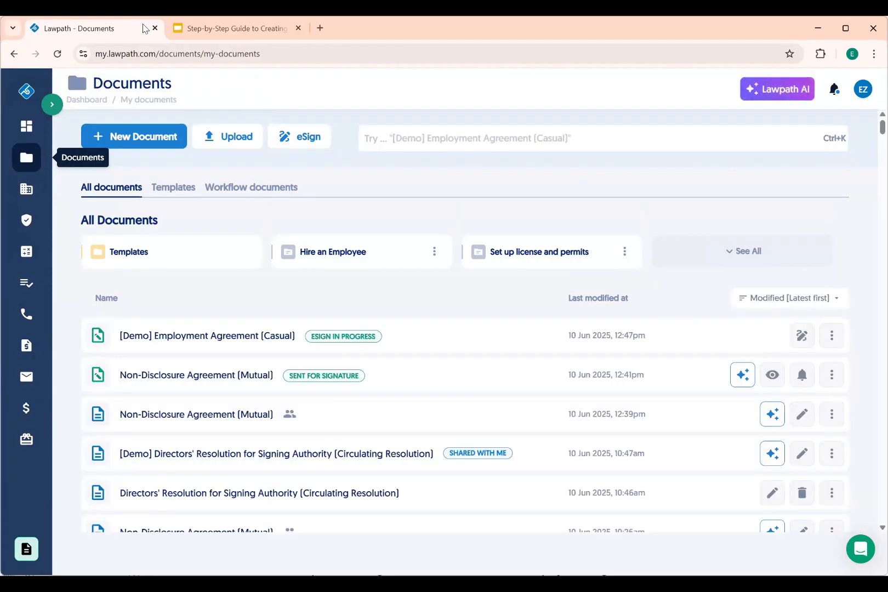
Open the [Demo] Directors' Resolution for Signing Authority from its side panel with Edit
scroll(187, 265, down, 2)
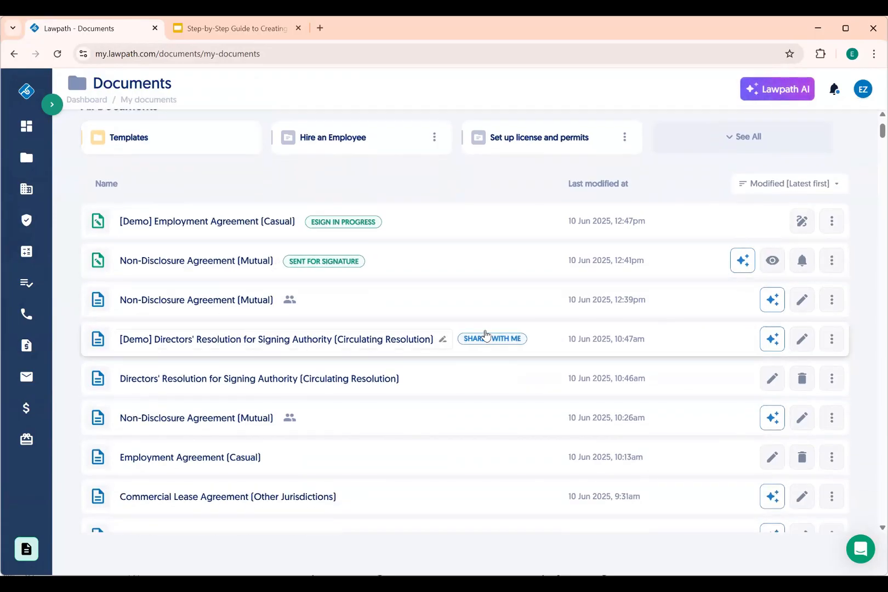
click(527, 349)
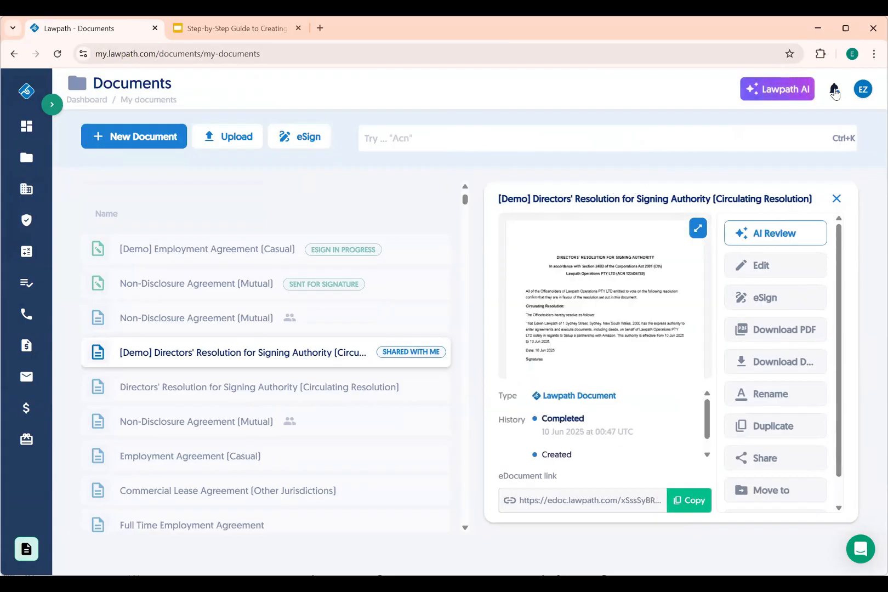
scroll(626, 297, down, 3)
scroll(626, 296, up, 3)
click(771, 276)
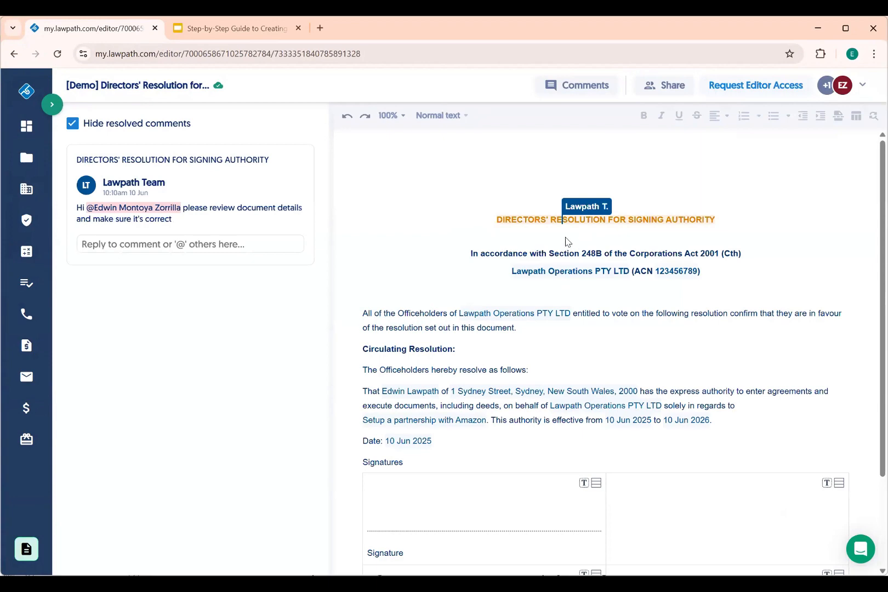
Reply 'Thank you' to the Lawpath Team's review-request comment
scroll(548, 321, down, 2)
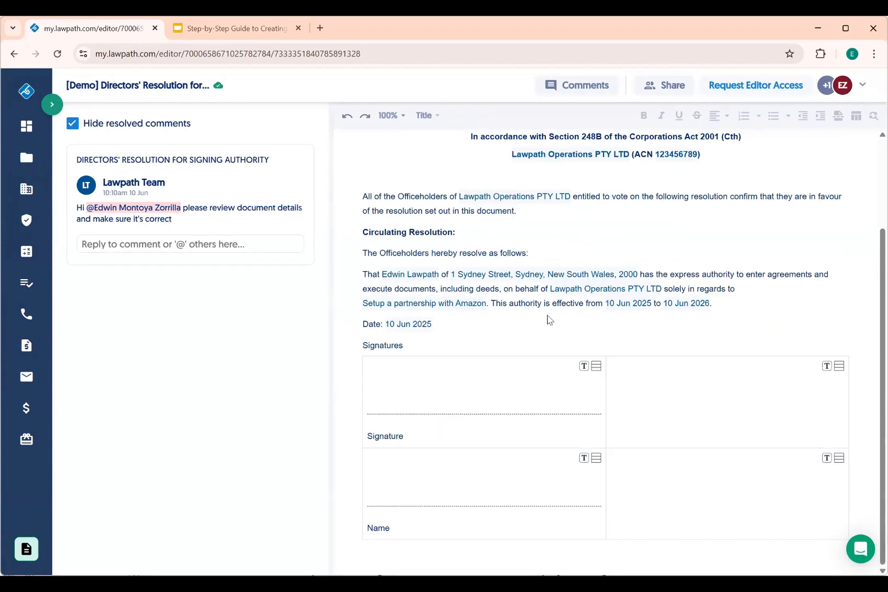
scroll(547, 321, up, 2)
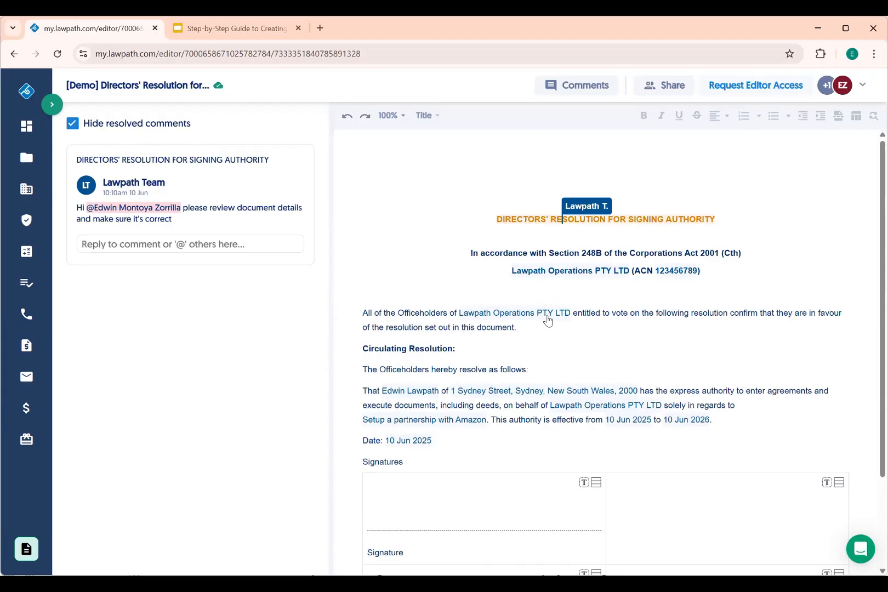
click(172, 243)
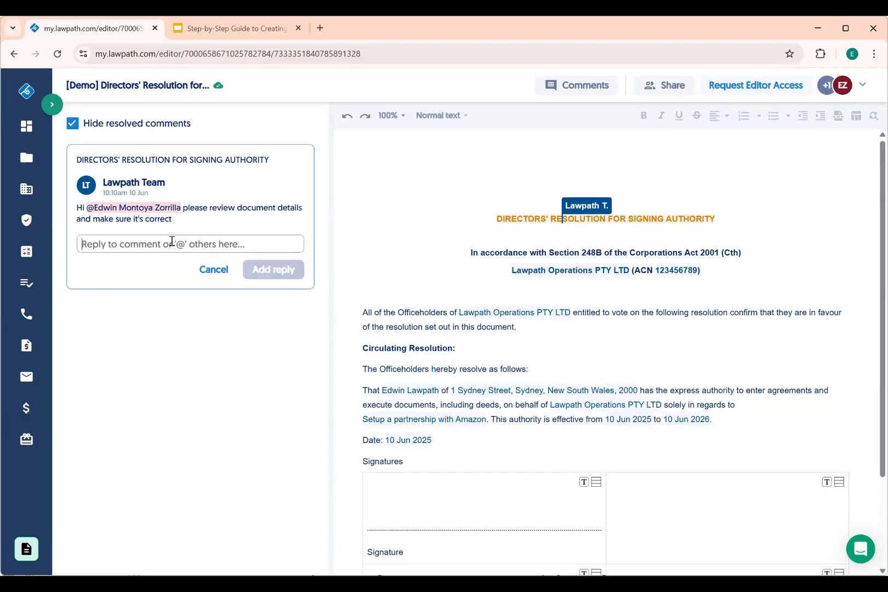
text(Thank you.)
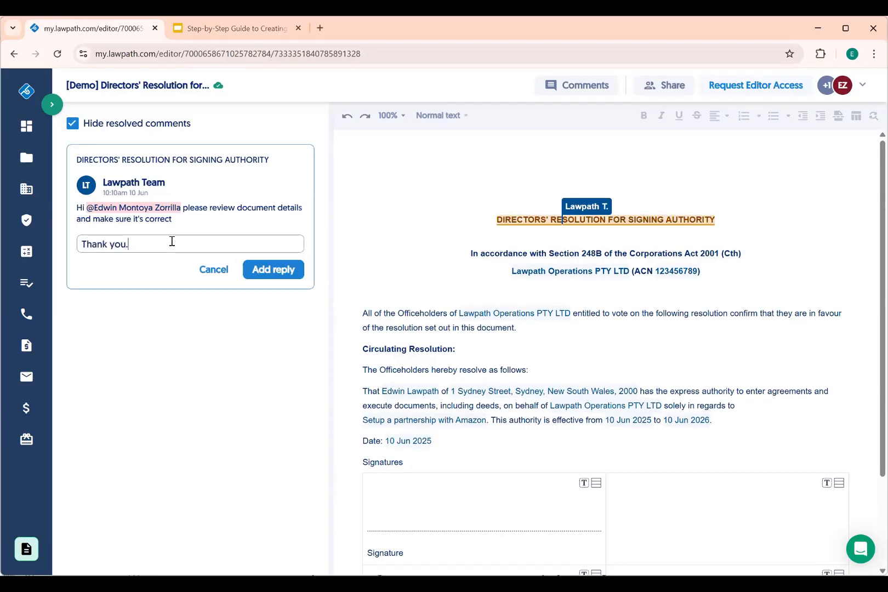
click(286, 277)
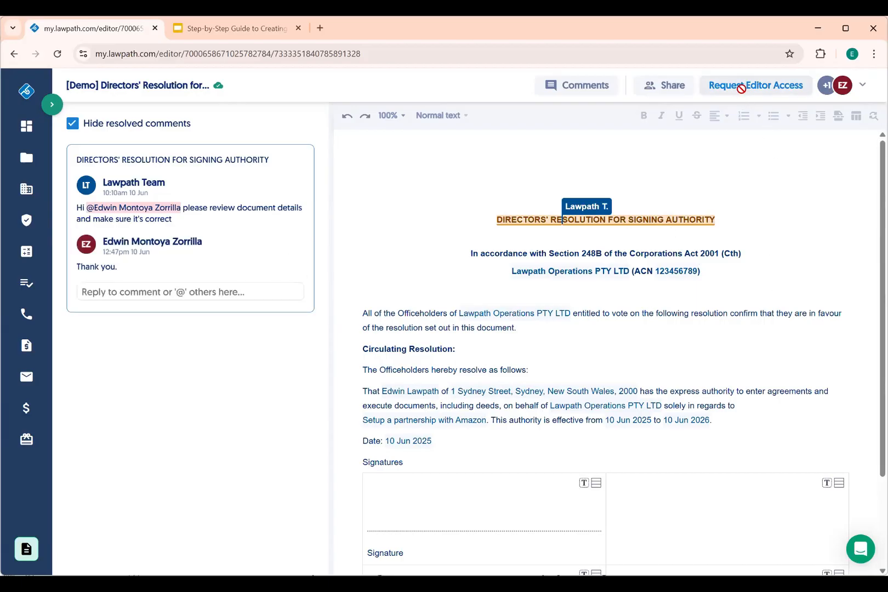
Request editor access to the Directors' Resolution and dismiss the confirmation
scroll(659, 255, down, 1)
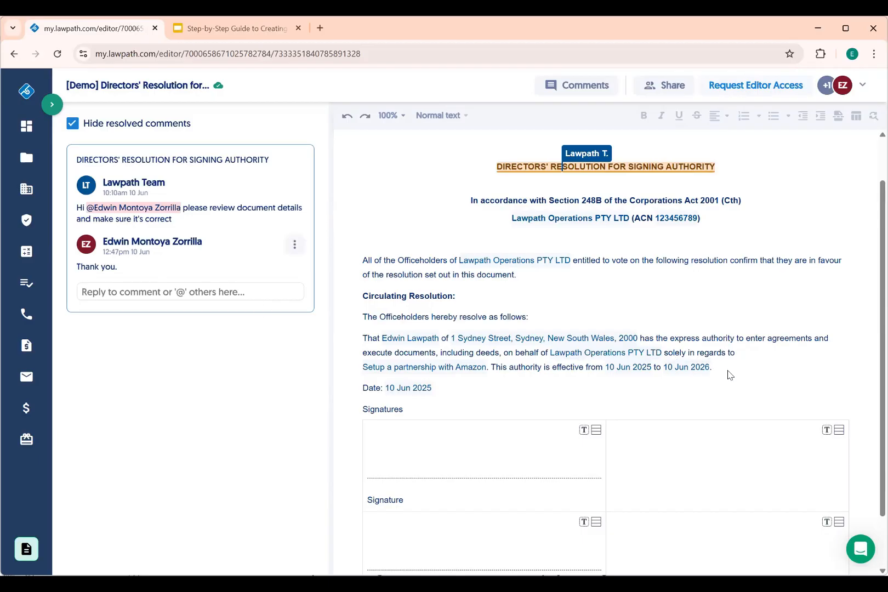
click(768, 88)
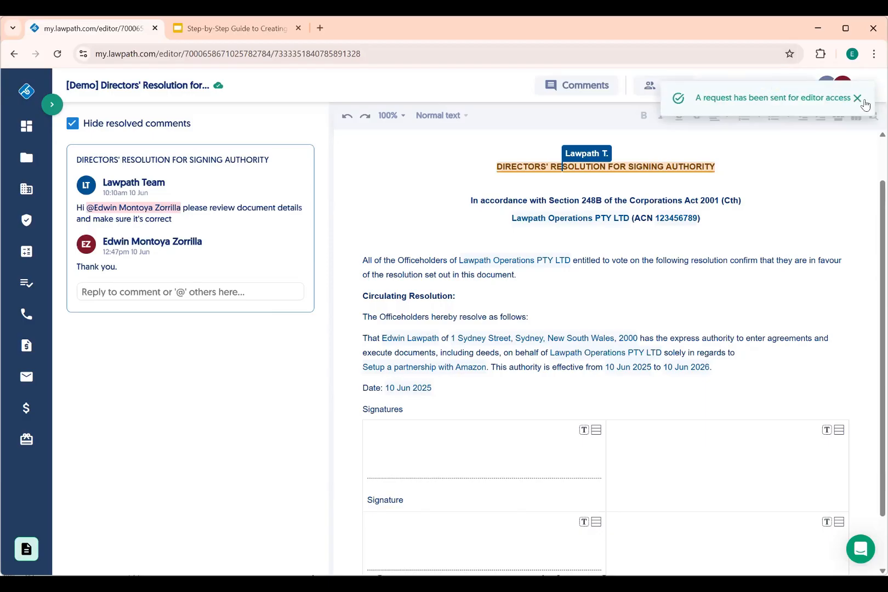
click(857, 98)
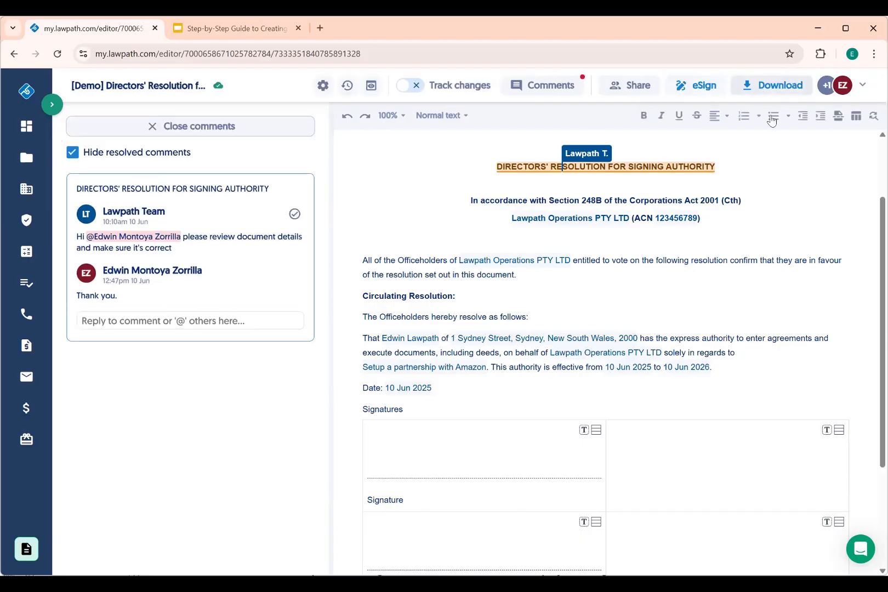
Step through the questionnaire from company name and ACN to the start-date question
click(602, 344)
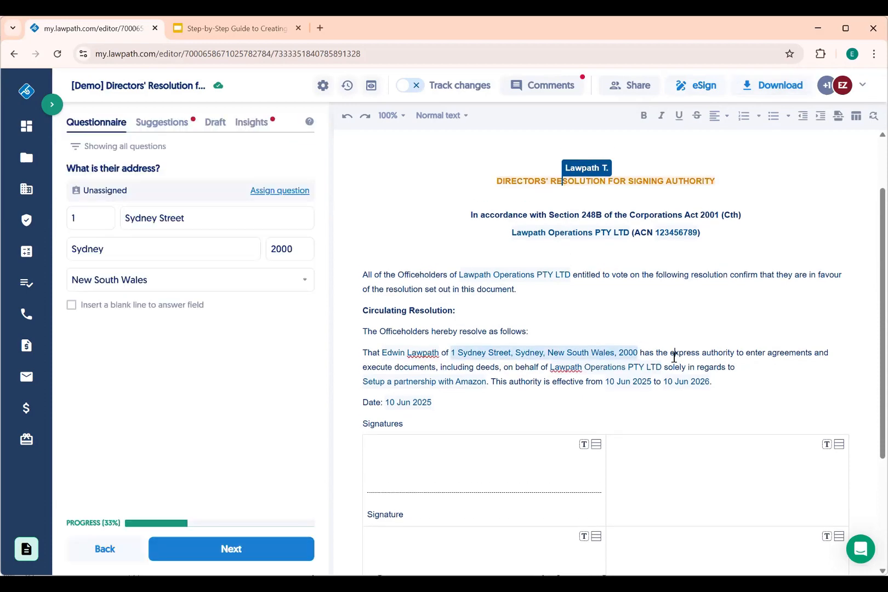
click(527, 282)
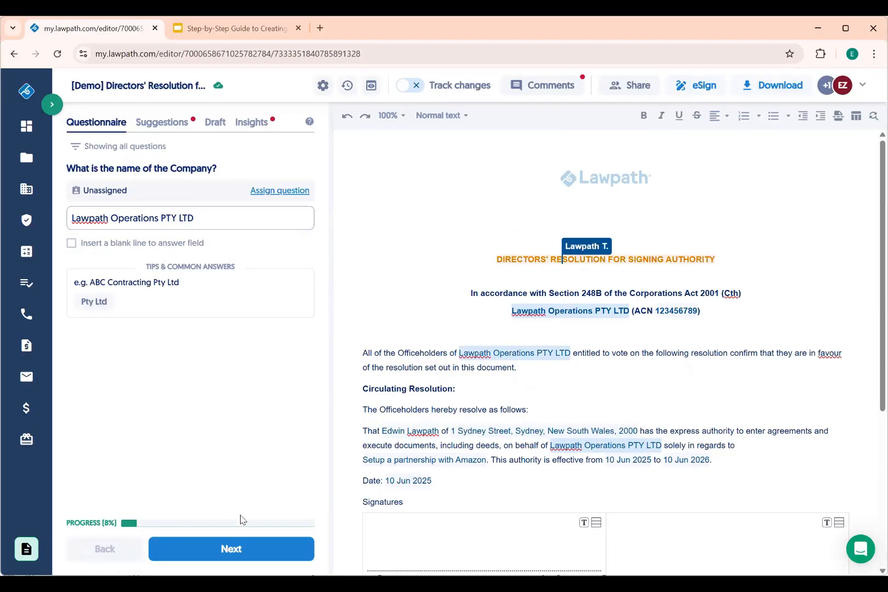
click(230, 551)
click(230, 552)
click(229, 554)
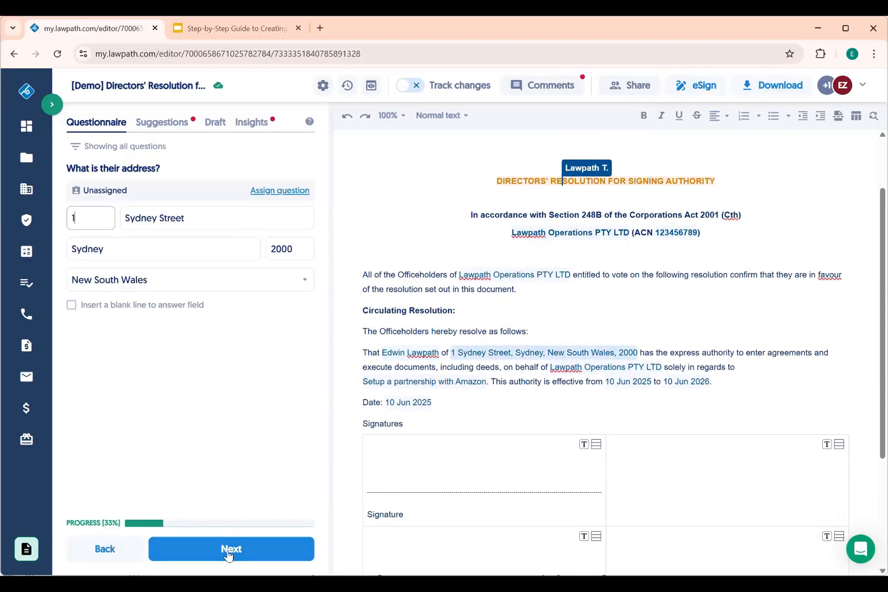
click(230, 550)
click(230, 549)
click(230, 550)
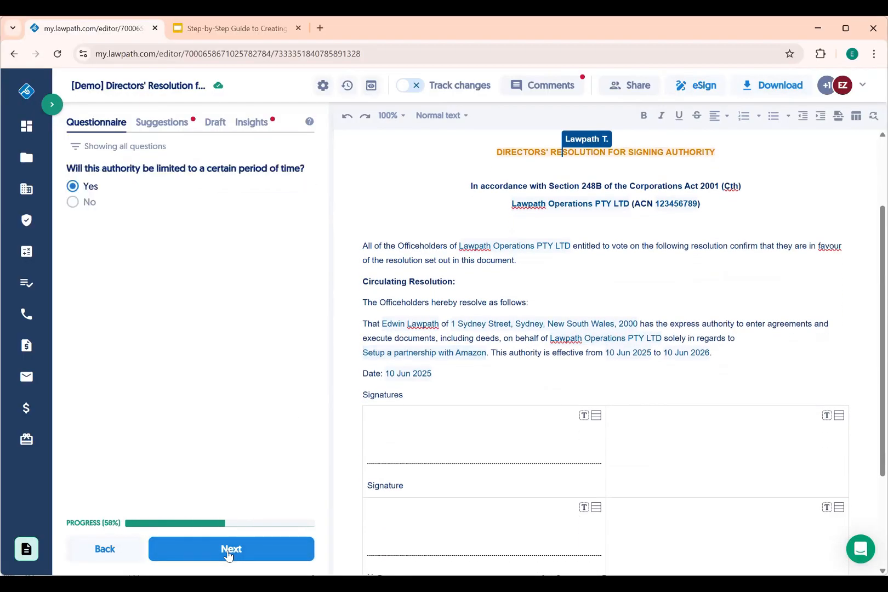
click(229, 554)
click(229, 554)
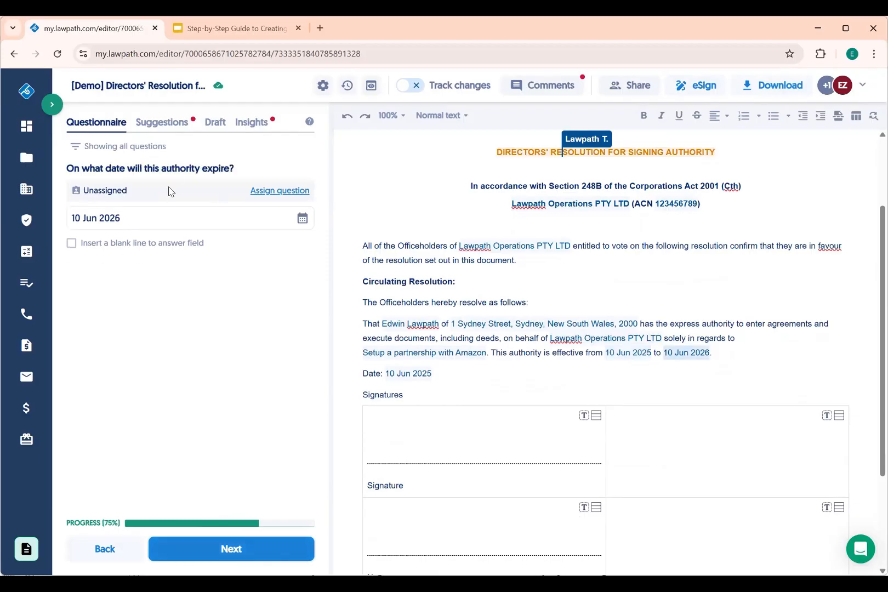
Check the expiry-date calendar and keep the expiry date at 10 Jun 2026
click(121, 219)
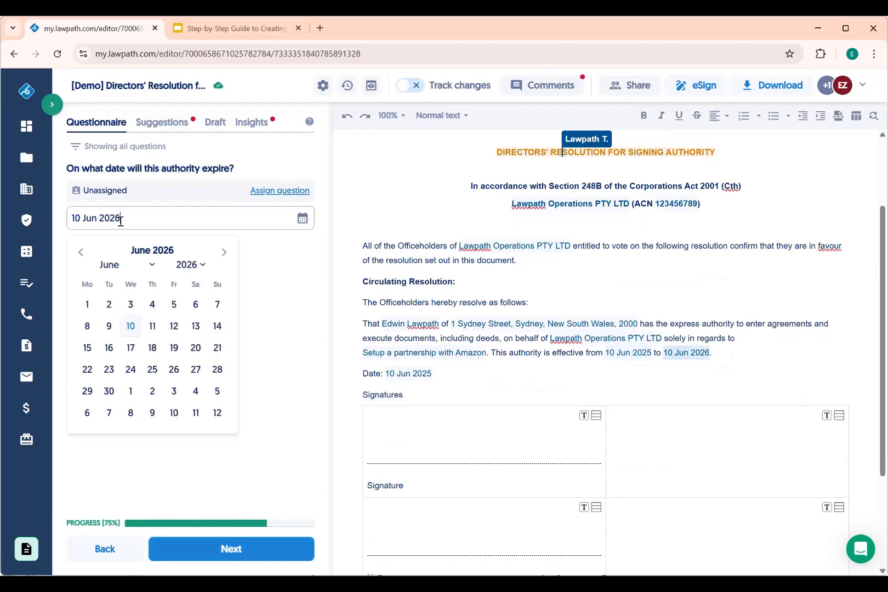
click(141, 216)
click(138, 217)
click(191, 264)
drag(206, 481, 207, 468)
scroll(187, 394, down, 3)
click(253, 553)
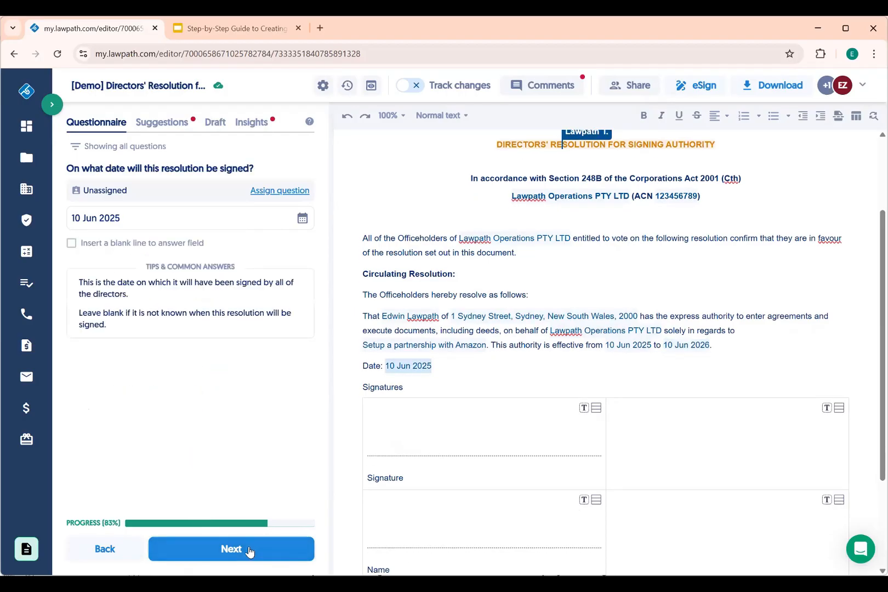
Finish the last questions, complete the Directors' Resolution, and return to Google Slides
click(249, 552)
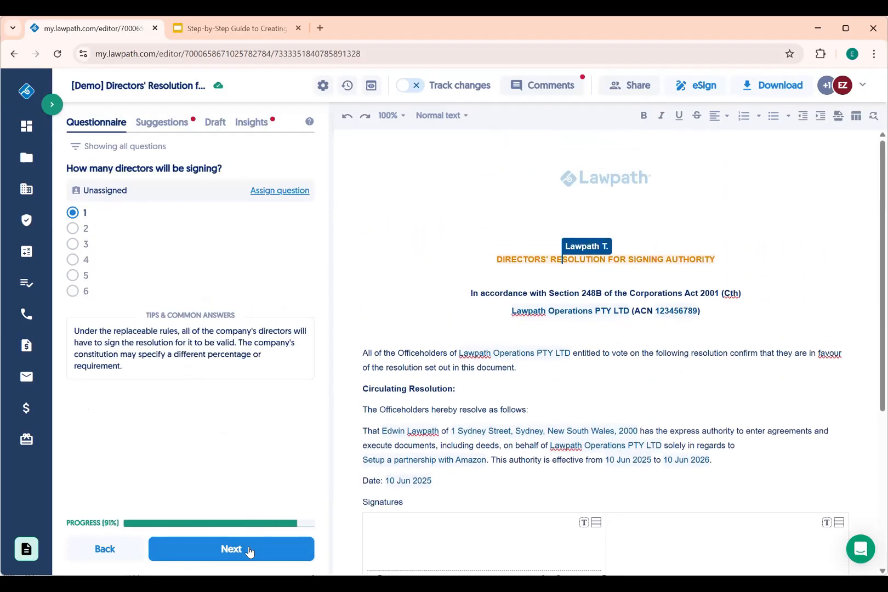
click(249, 549)
click(249, 550)
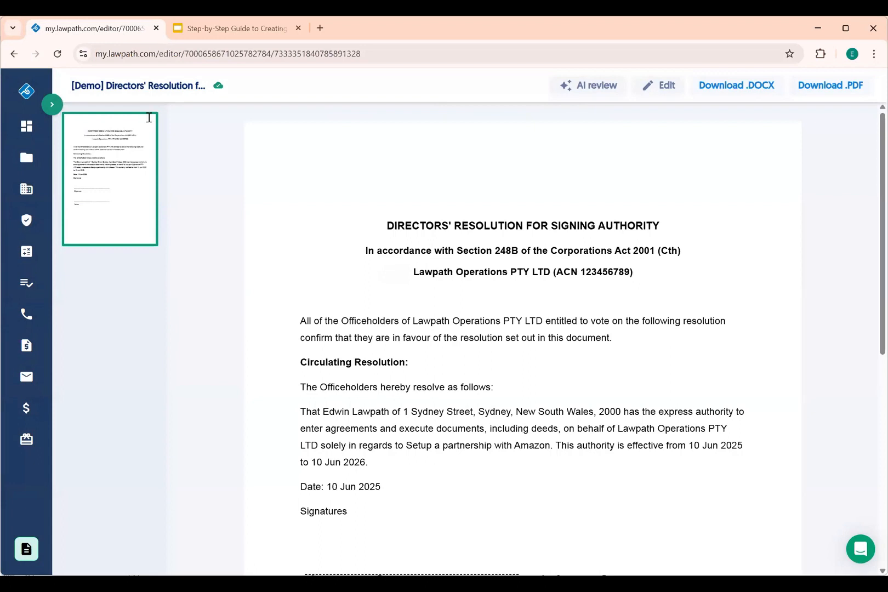
drag(117, 28, 214, 29)
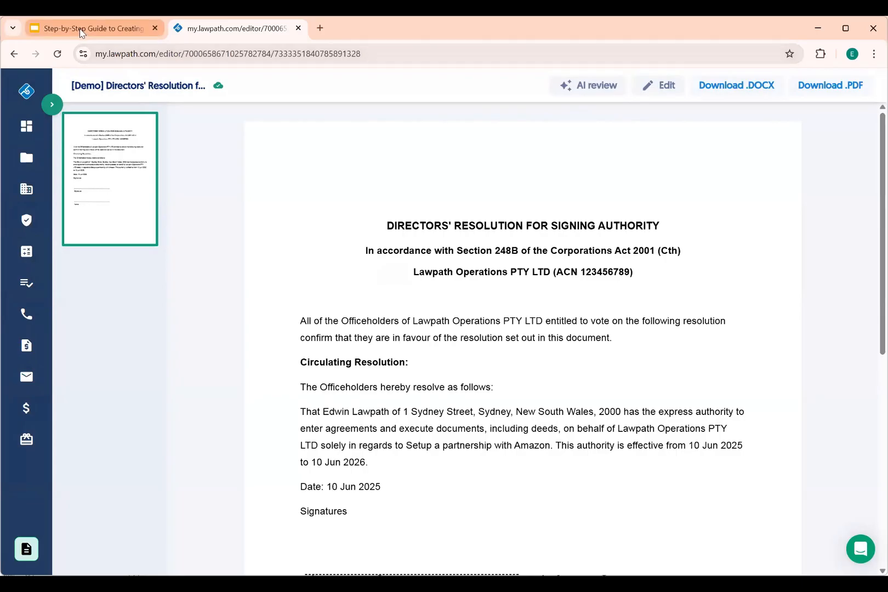
click(81, 29)
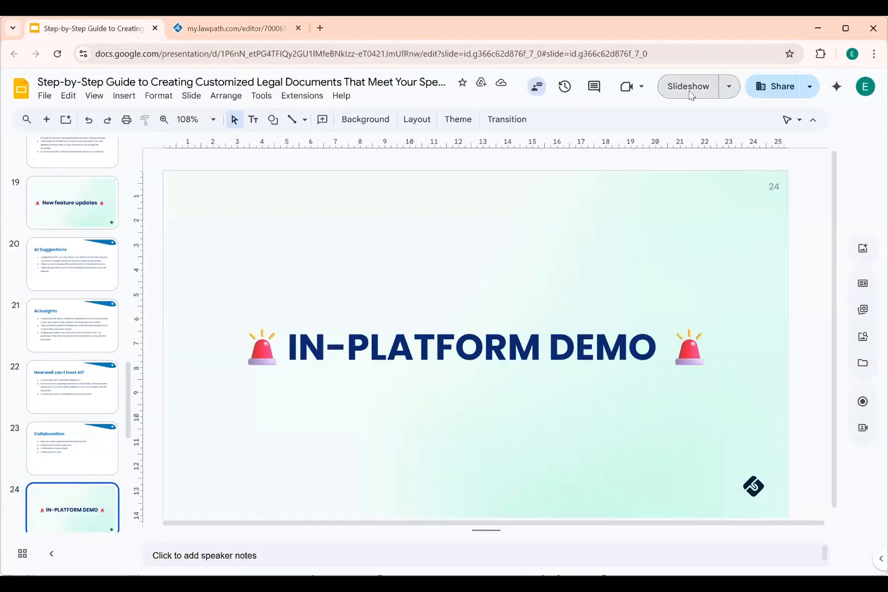